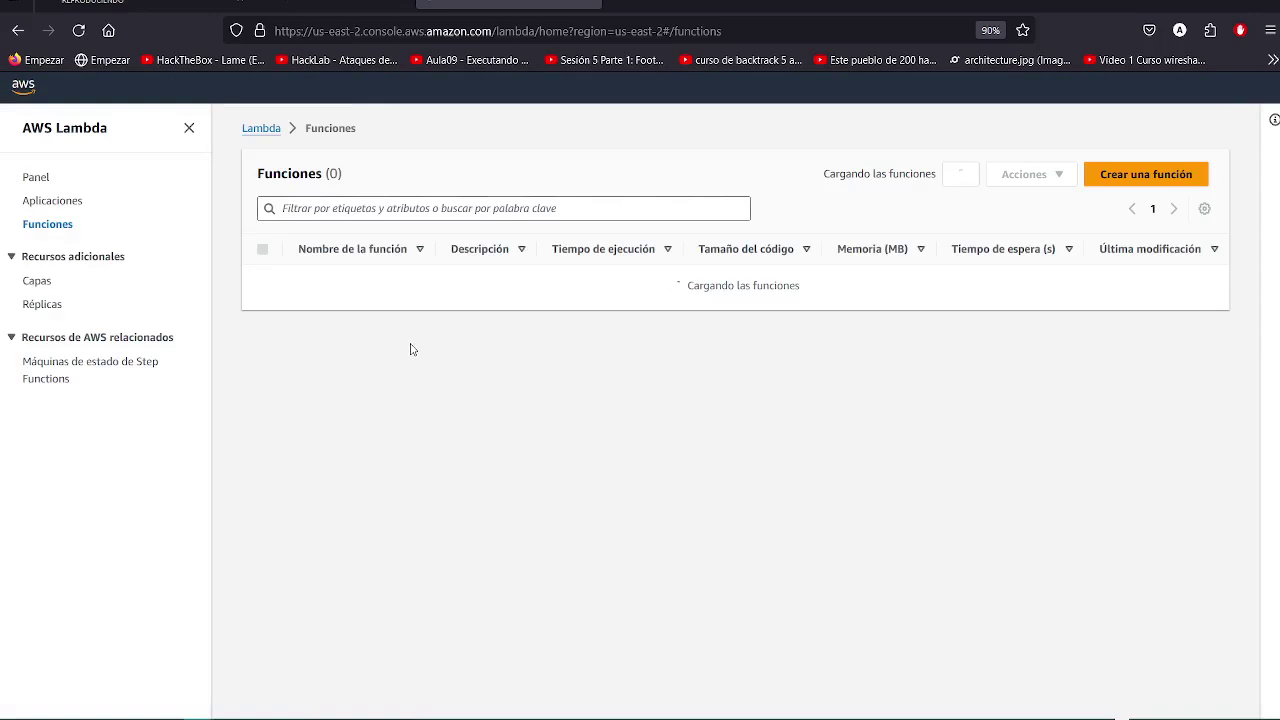
Start a new Lambda function from scratch and name it lambdaWithApiGateway
click(1140, 178)
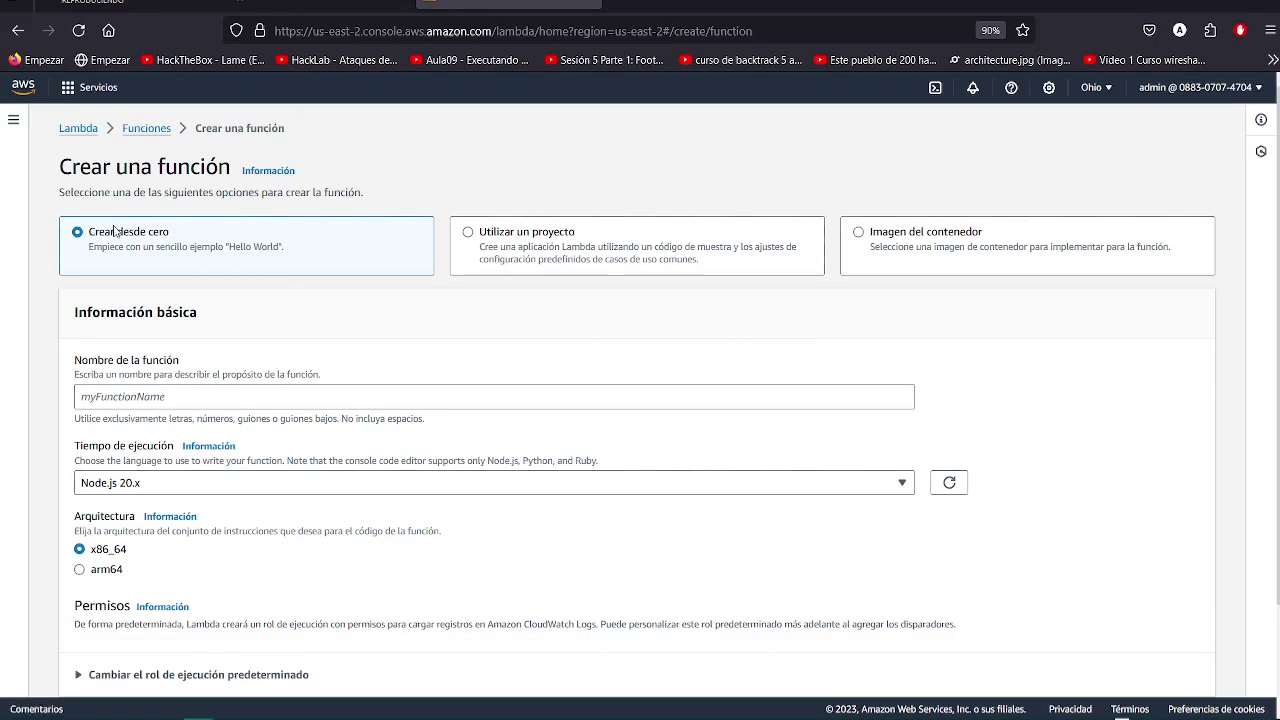
click(133, 390)
text(lambdaWith)
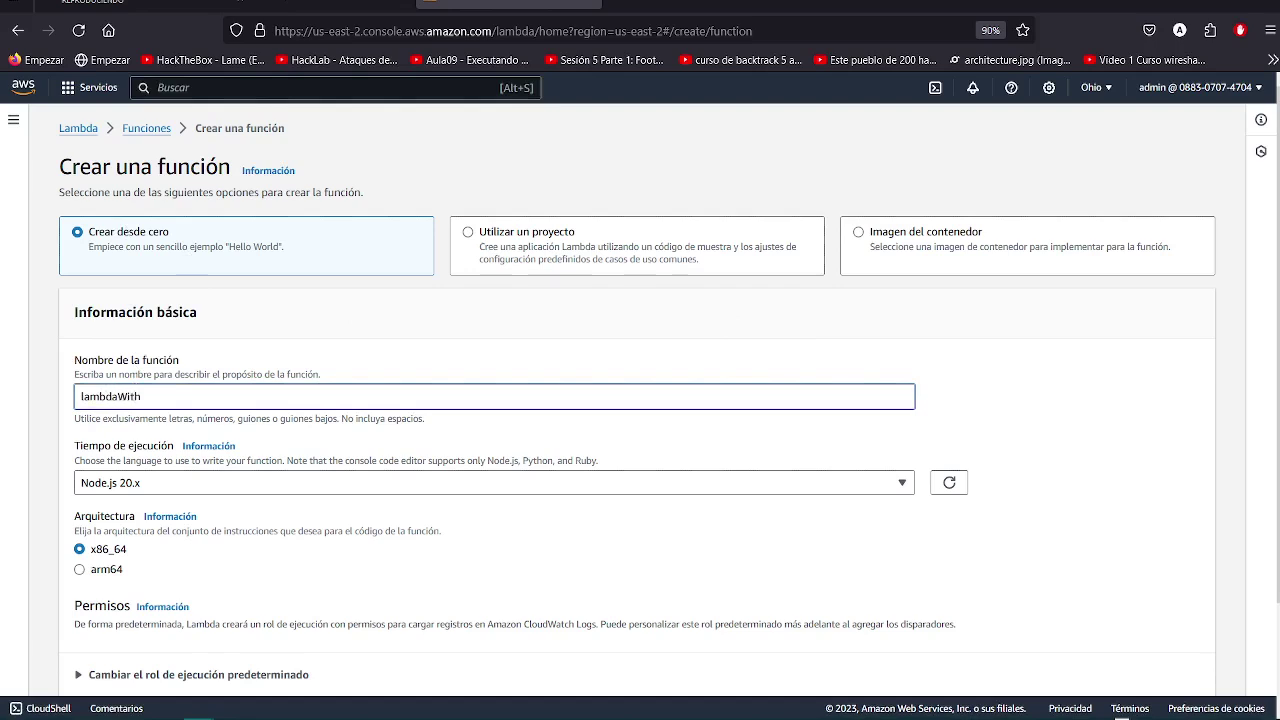
text(ApiGateway)
drag(150, 405, 66, 397)
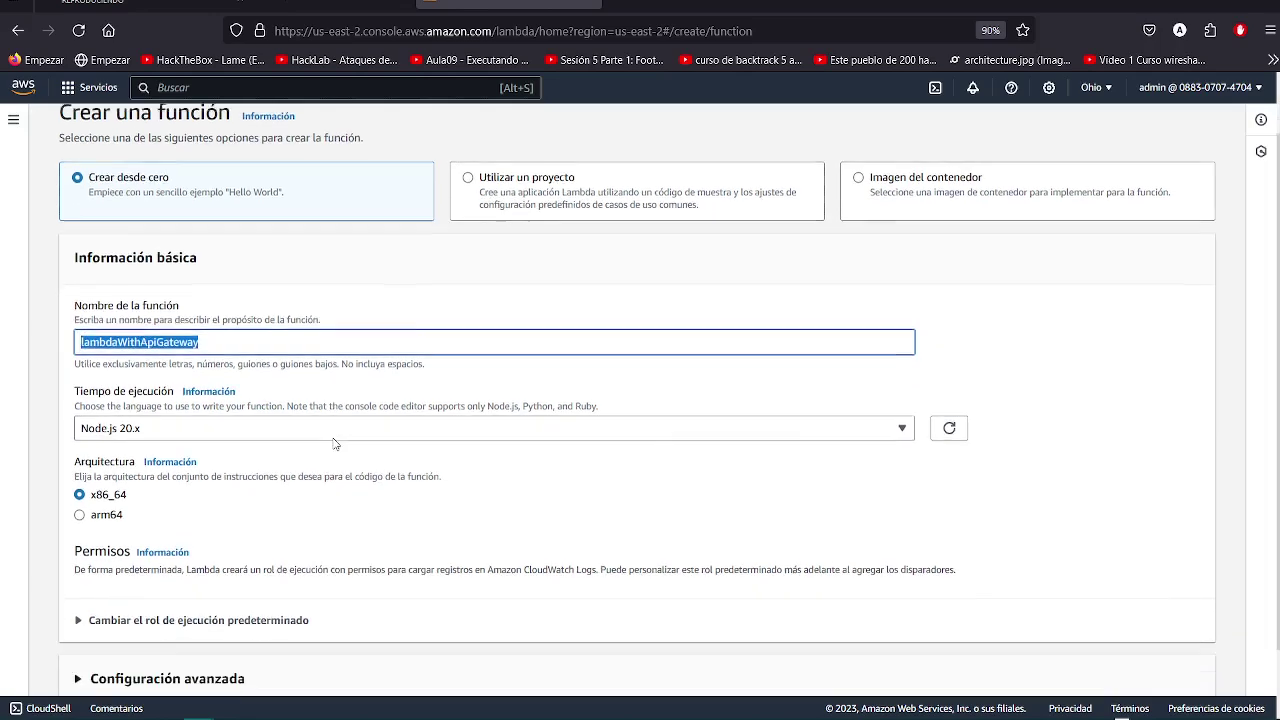
Review the execution role and advanced configuration options, and create the function with the default settings
scroll(334, 443, down, 1)
click(96, 558)
scroll(100, 470, down, 3)
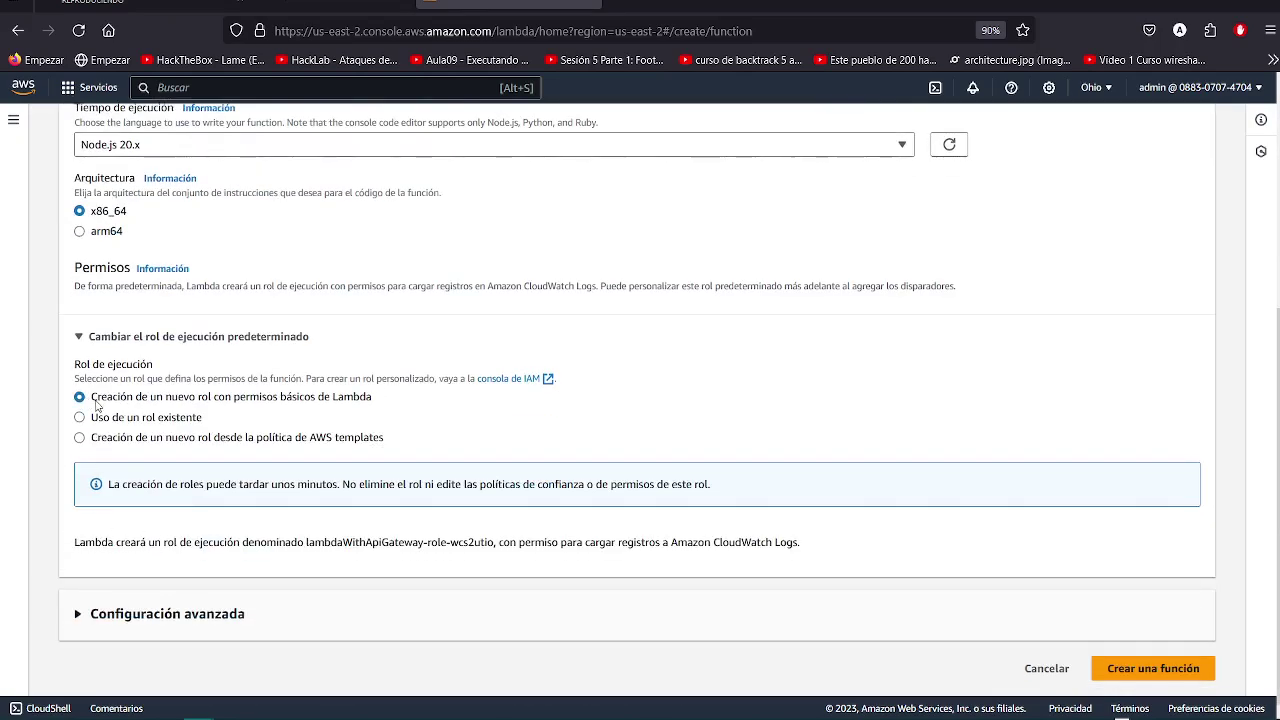
click(114, 610)
scroll(158, 487, down, 2)
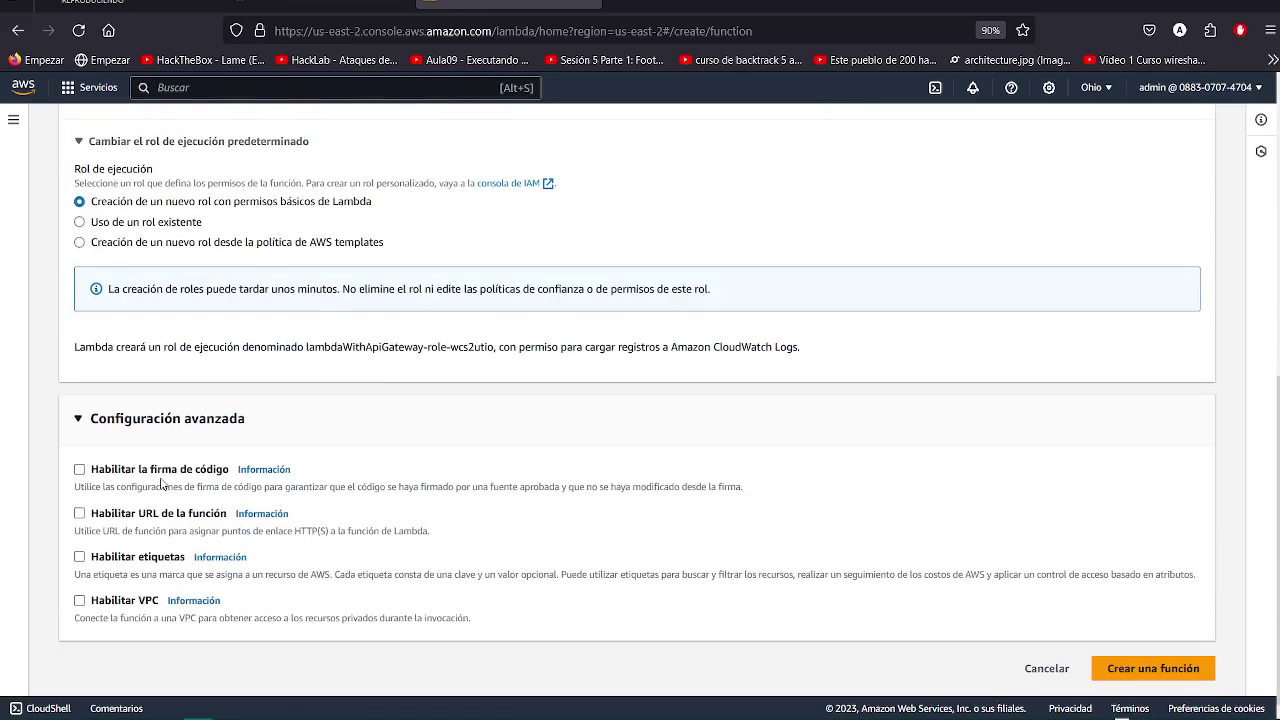
scroll(363, 329, up, 5)
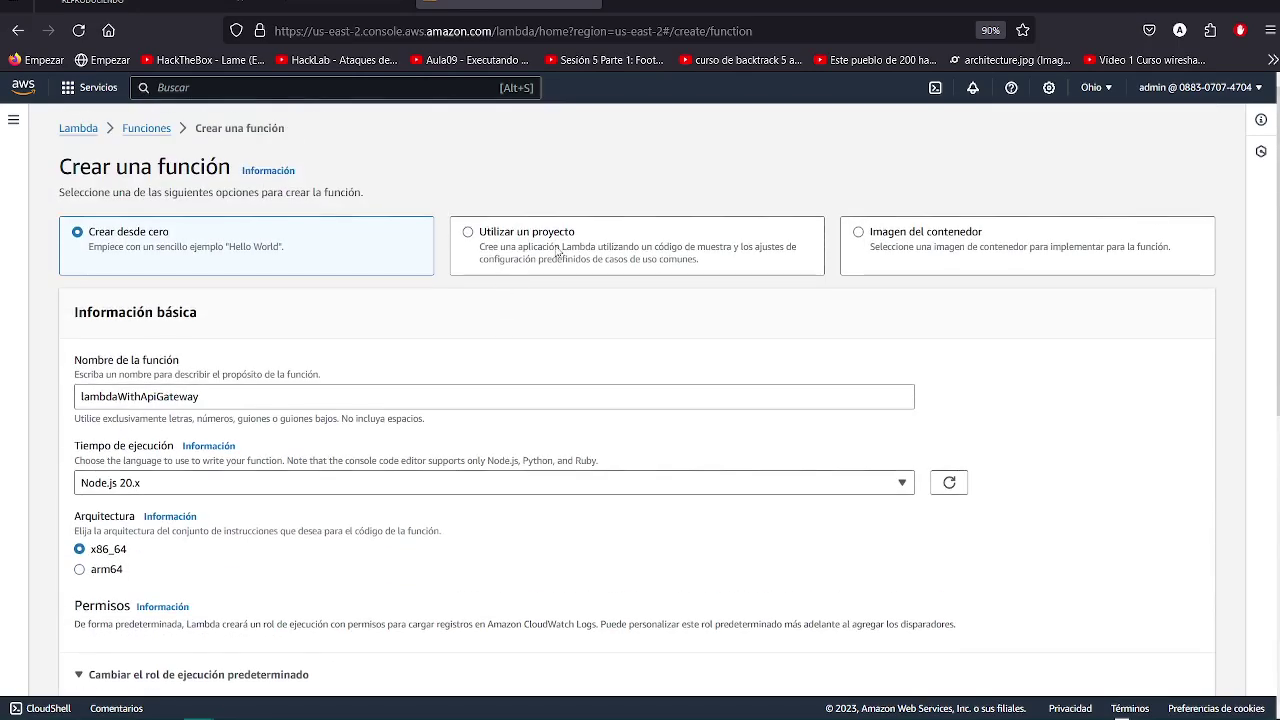
scroll(700, 400, down, 7)
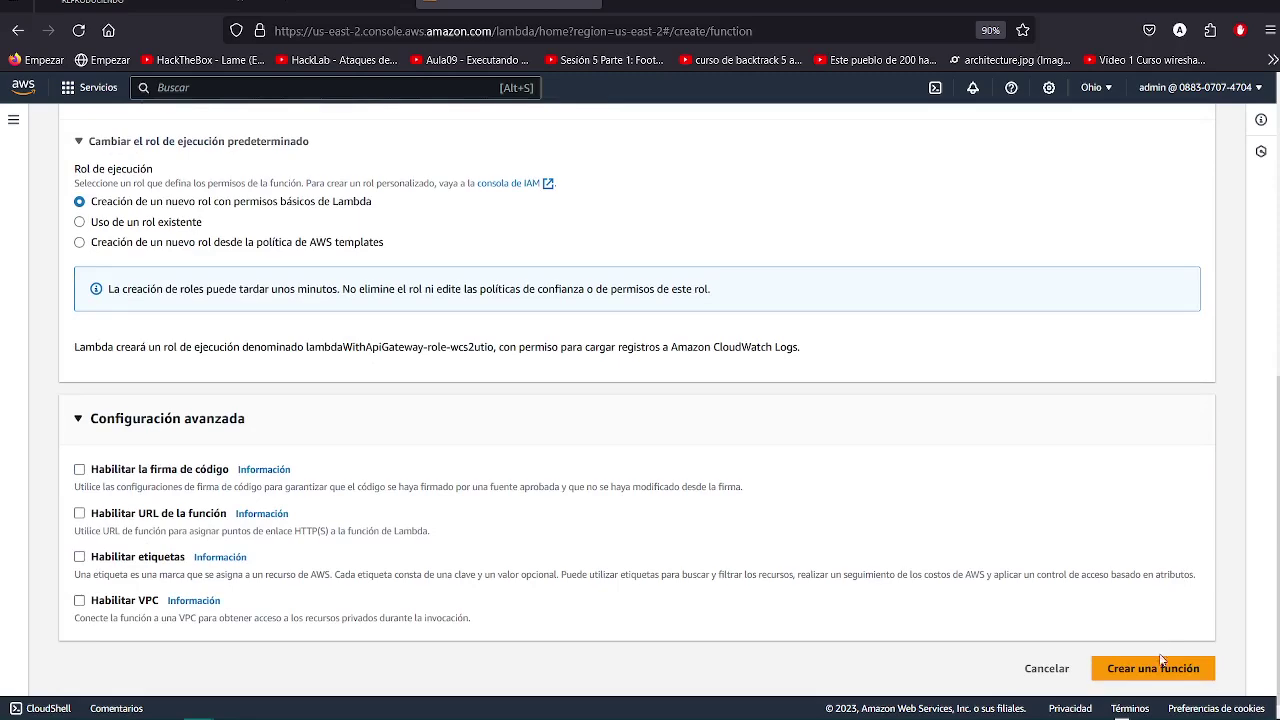
click(1153, 669)
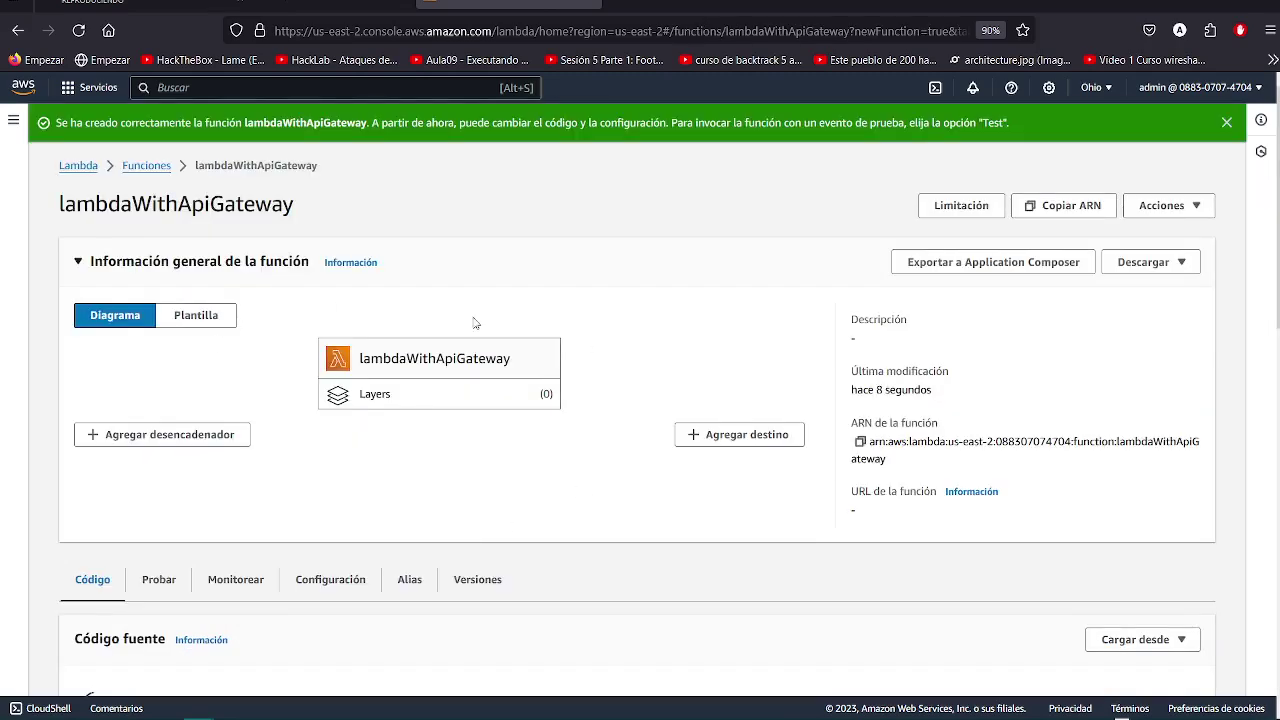
Create and save a private test event named testLambda for the function, using the hello-world template
scroll(589, 397, down, 3)
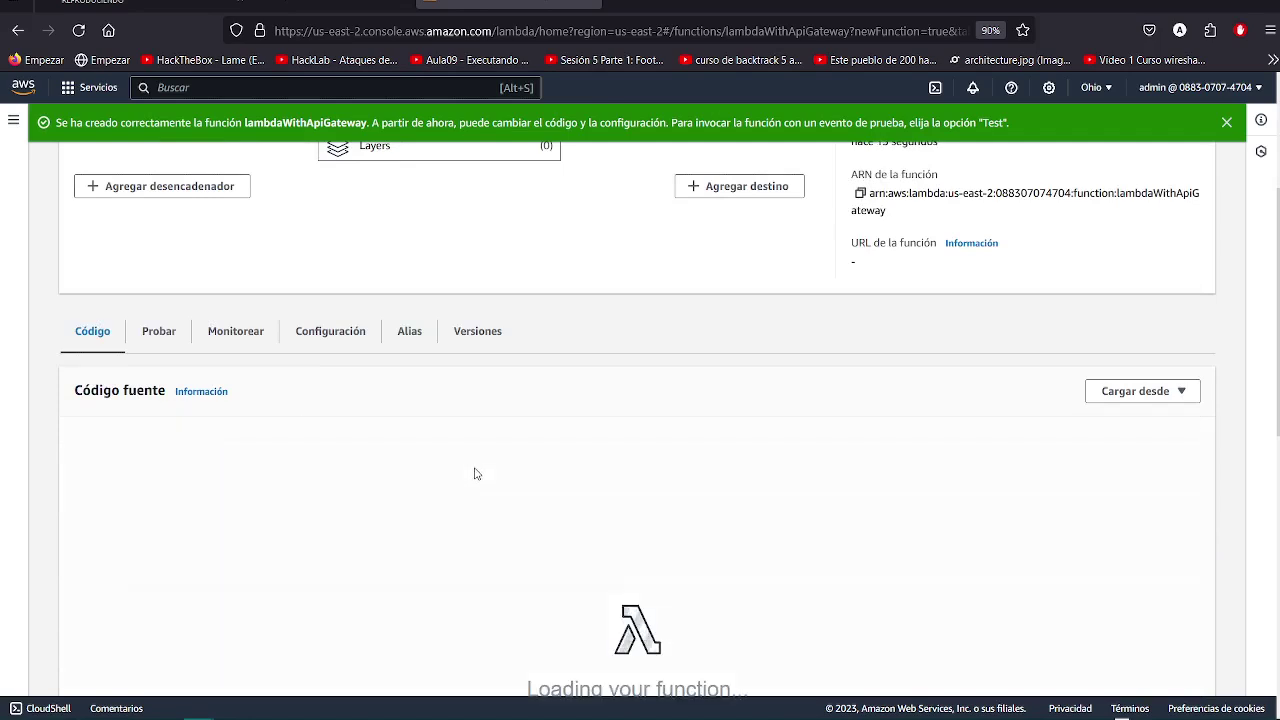
scroll(474, 480, down, 3)
scroll(474, 484, up, 2)
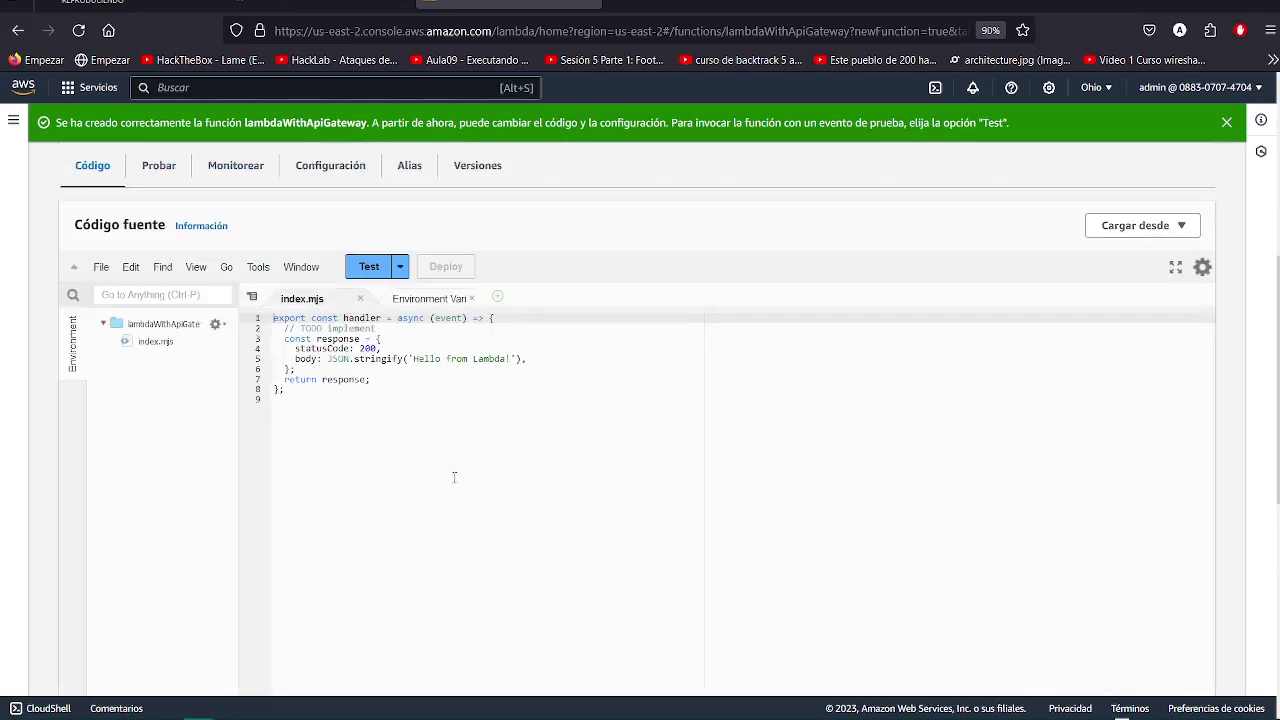
mouse_move(363, 417)
mouse_down()
mouse_move(275, 318)
mouse_move(403, 391)
mouse_move(380, 408)
mouse_up()
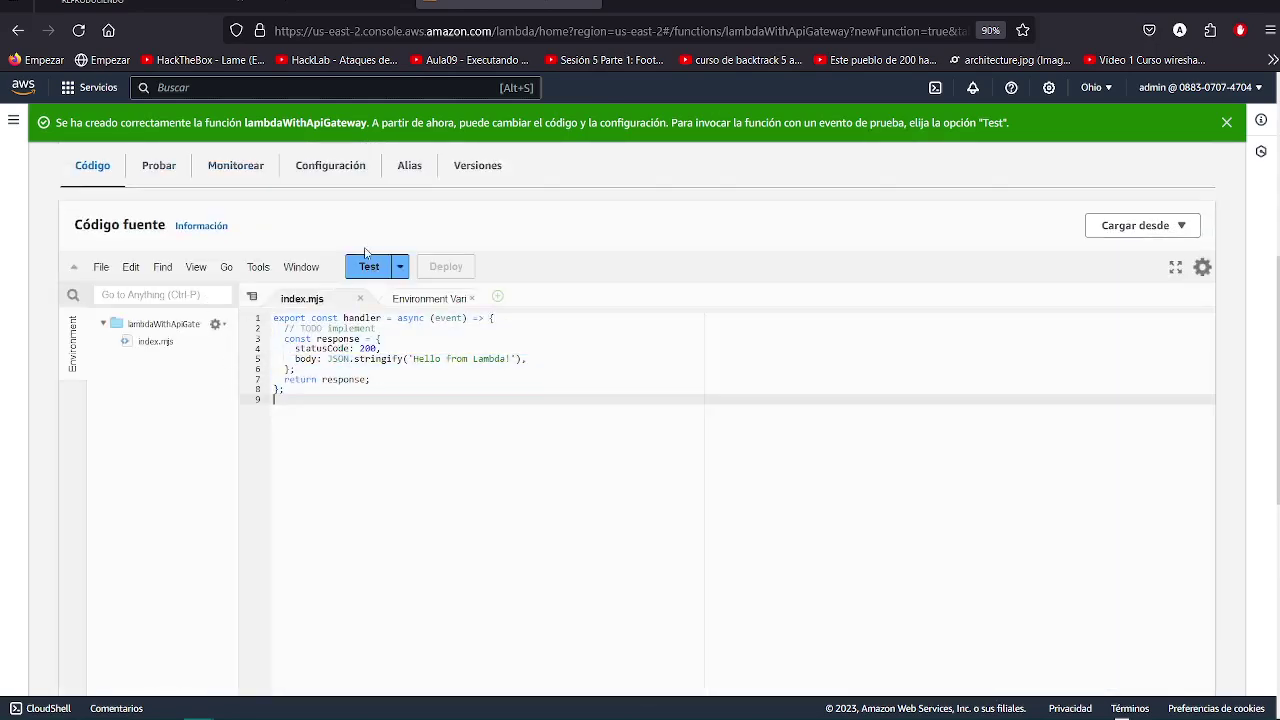
click(368, 268)
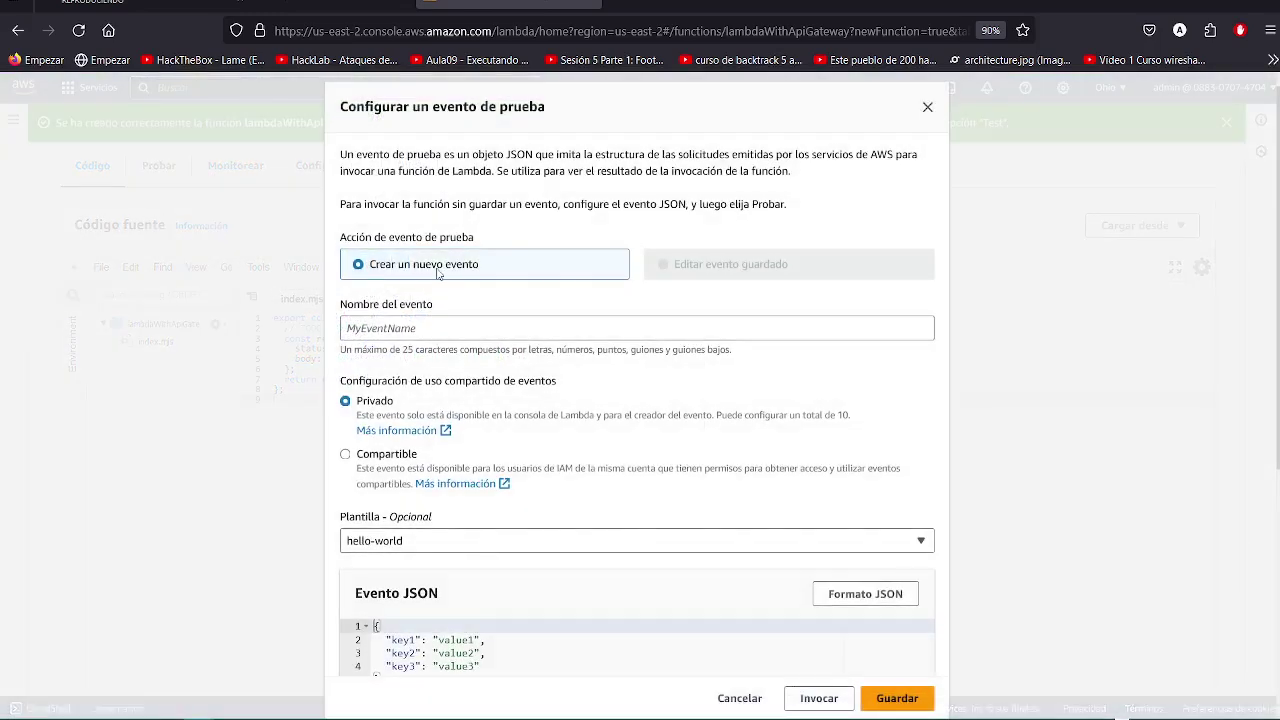
click(421, 329)
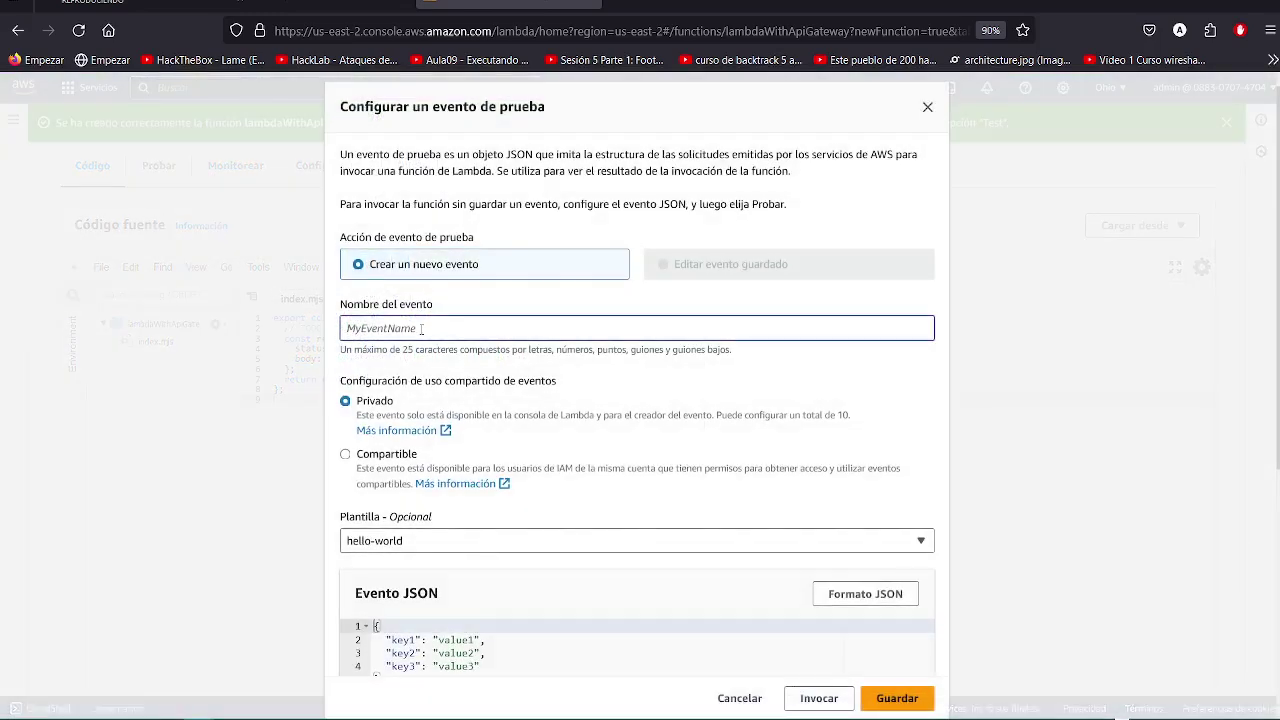
text(testLambda)
scroll(433, 304, down, 5)
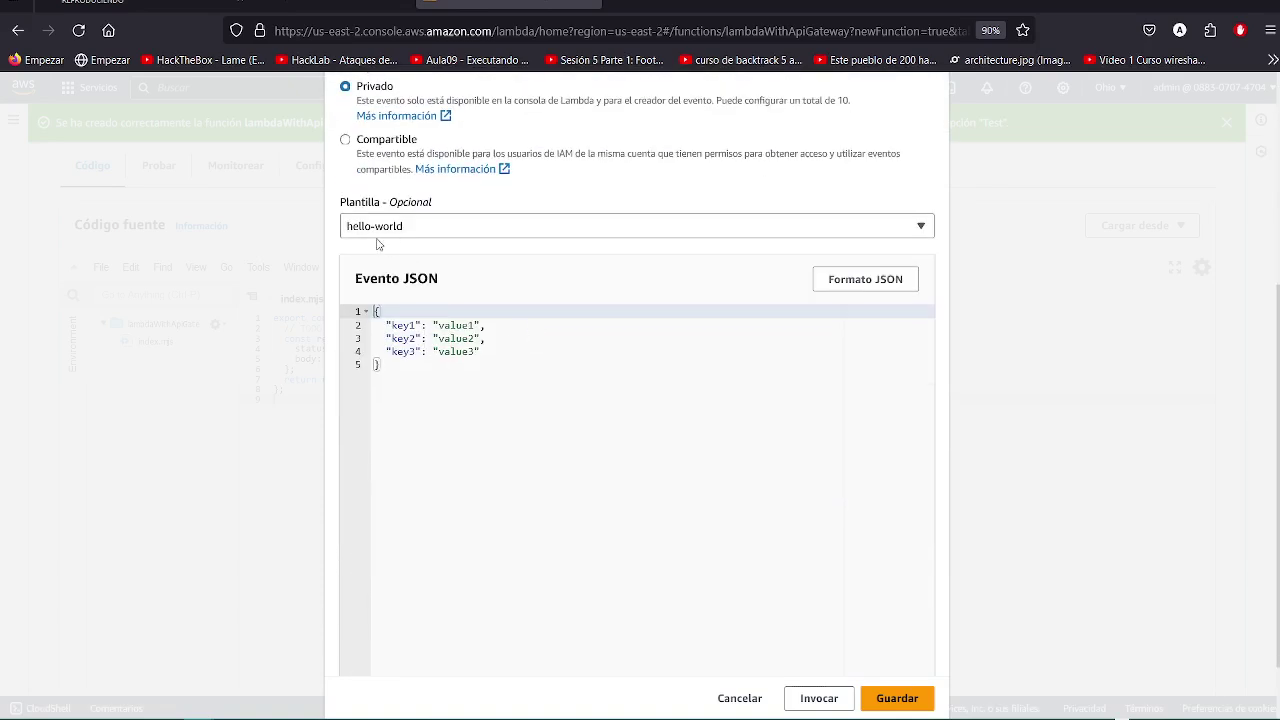
scroll(386, 232, down, 1)
click(895, 692)
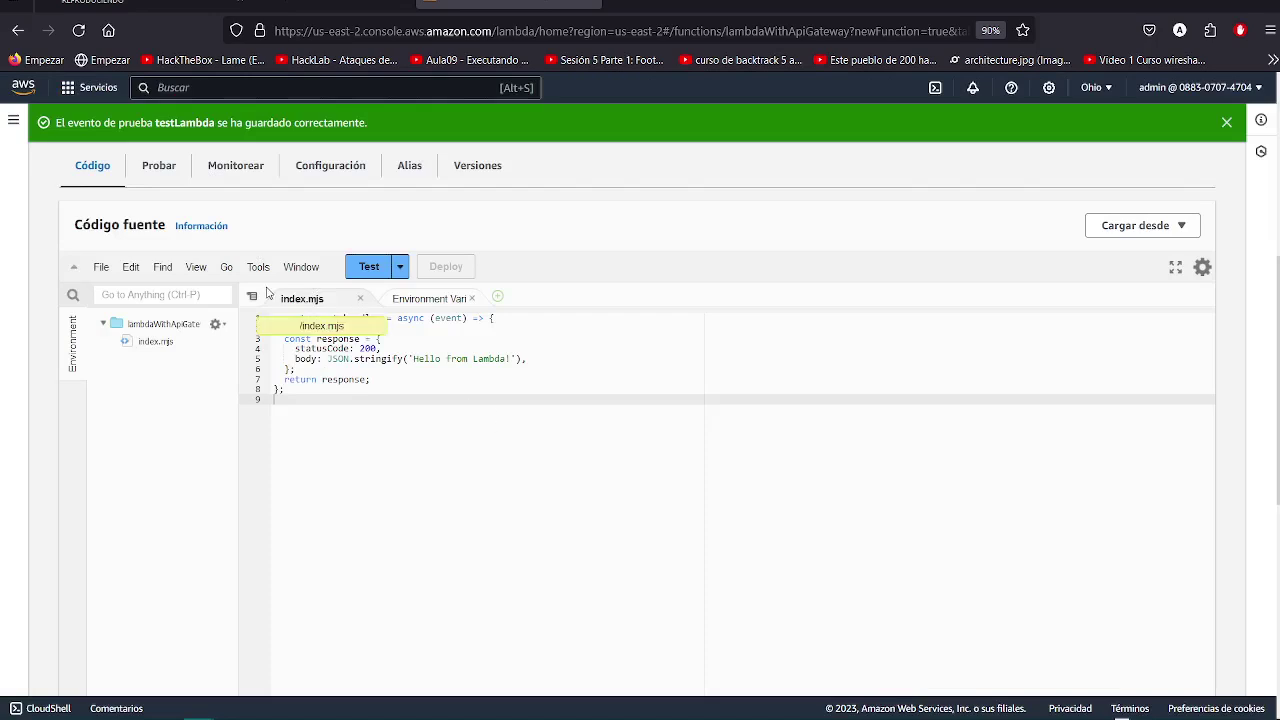
Run the function with the testLambda event and examine the returned response in the execution details
click(159, 170)
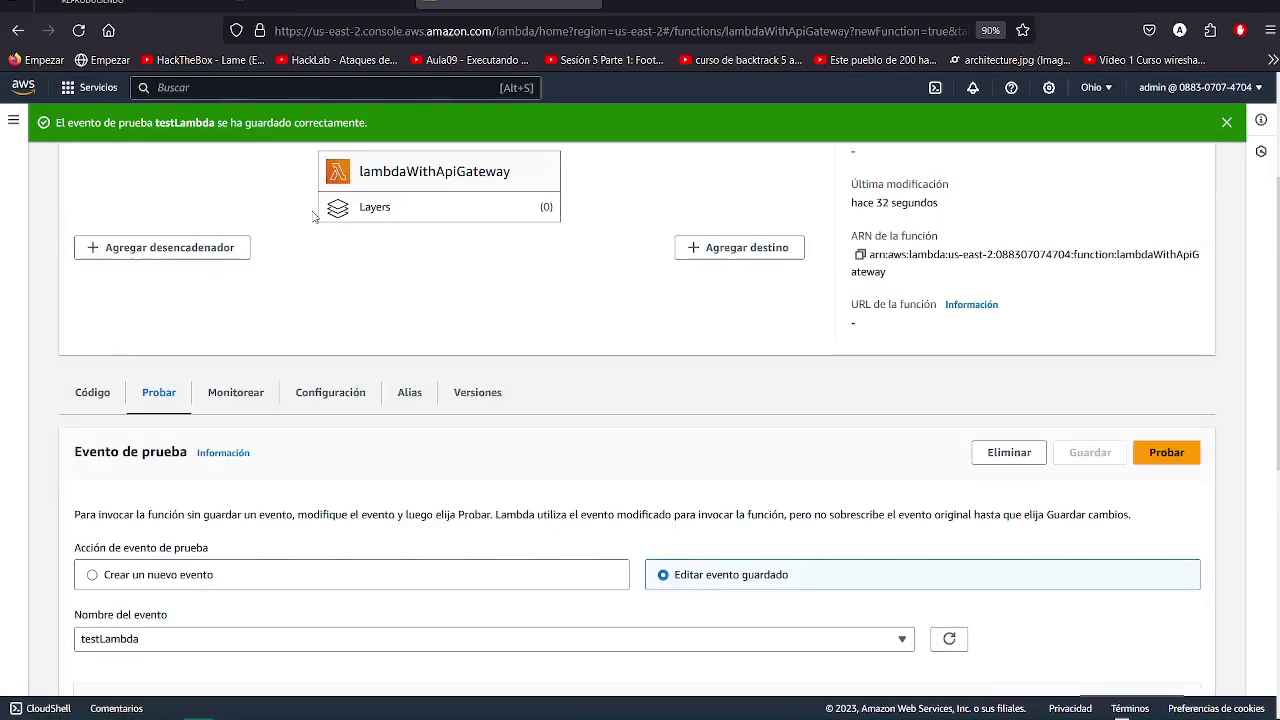
click(1180, 451)
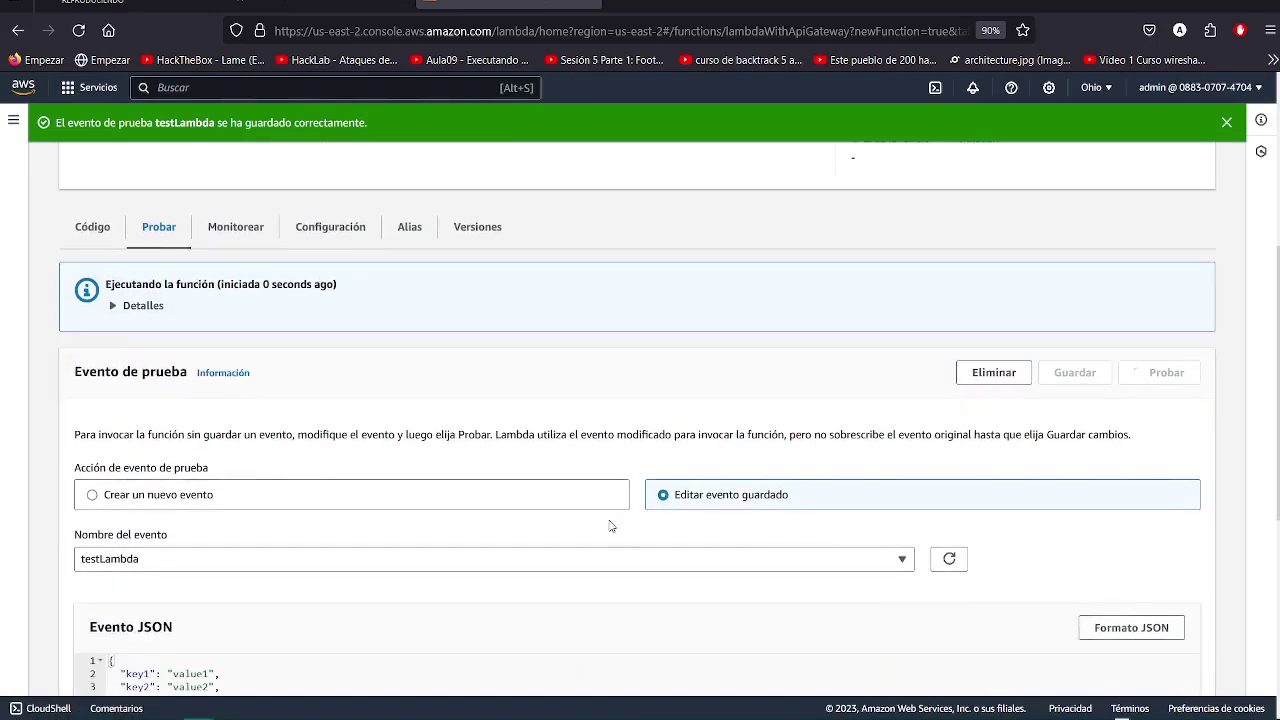
drag(210, 418, 112, 355)
click(453, 393)
scroll(453, 393, up, 3)
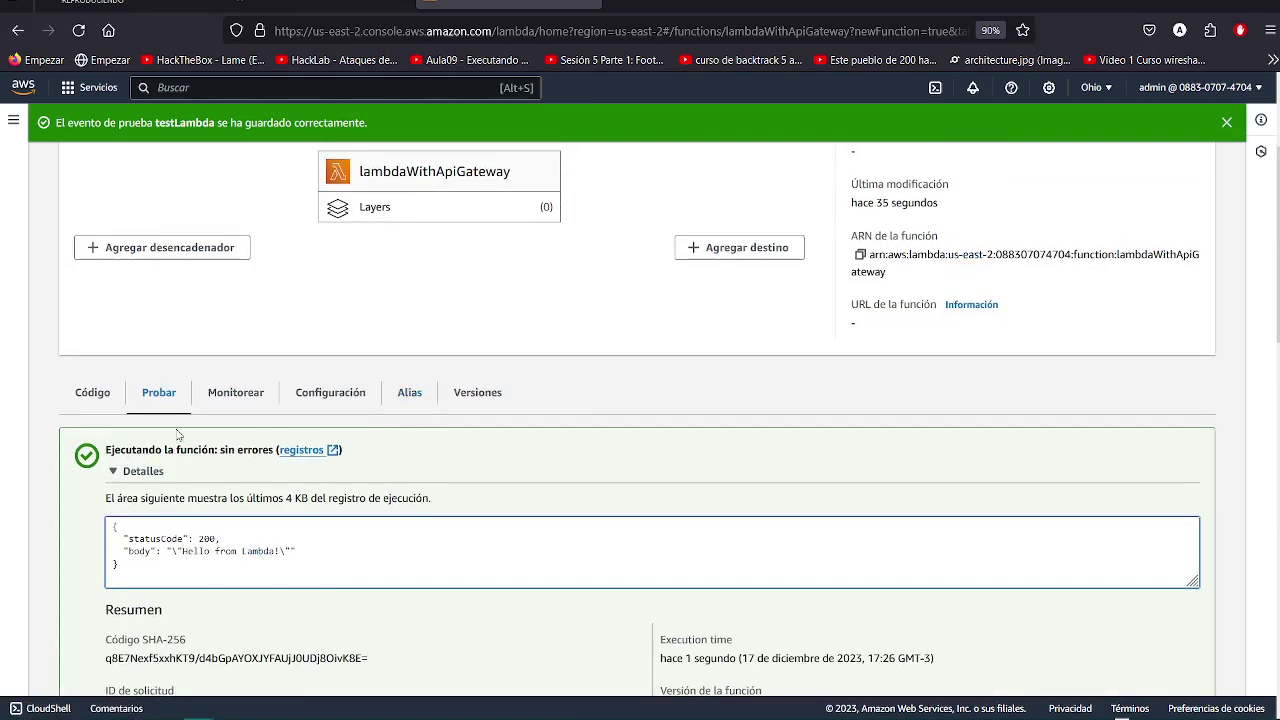
Return to the function's source code and start a new test event named testLambdaWithApiGateway
click(107, 400)
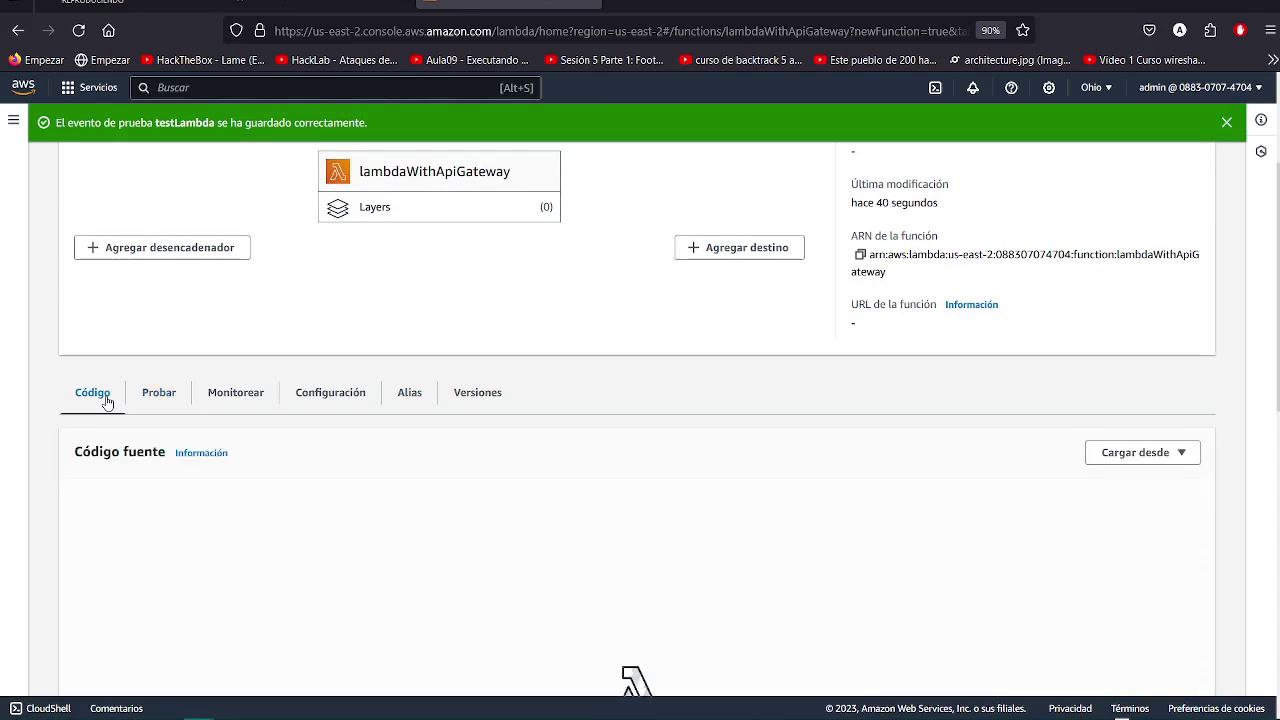
scroll(829, 443, down, 3)
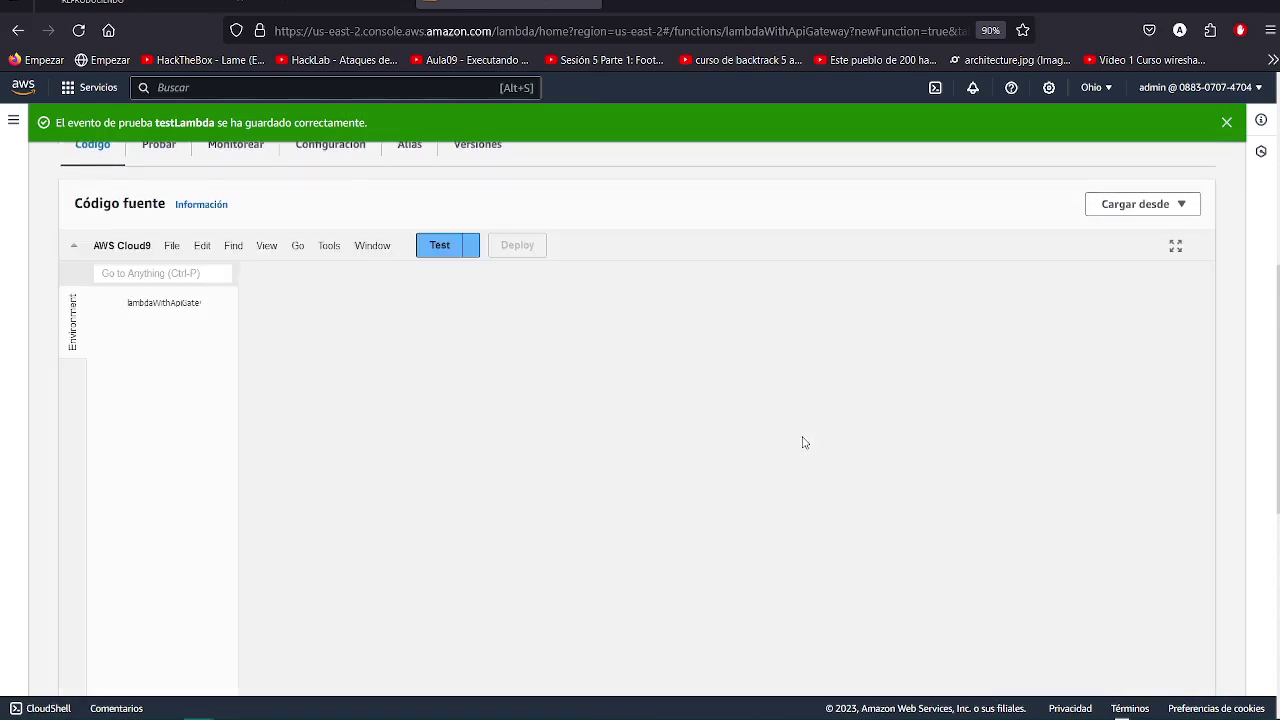
scroll(576, 413, up, 2)
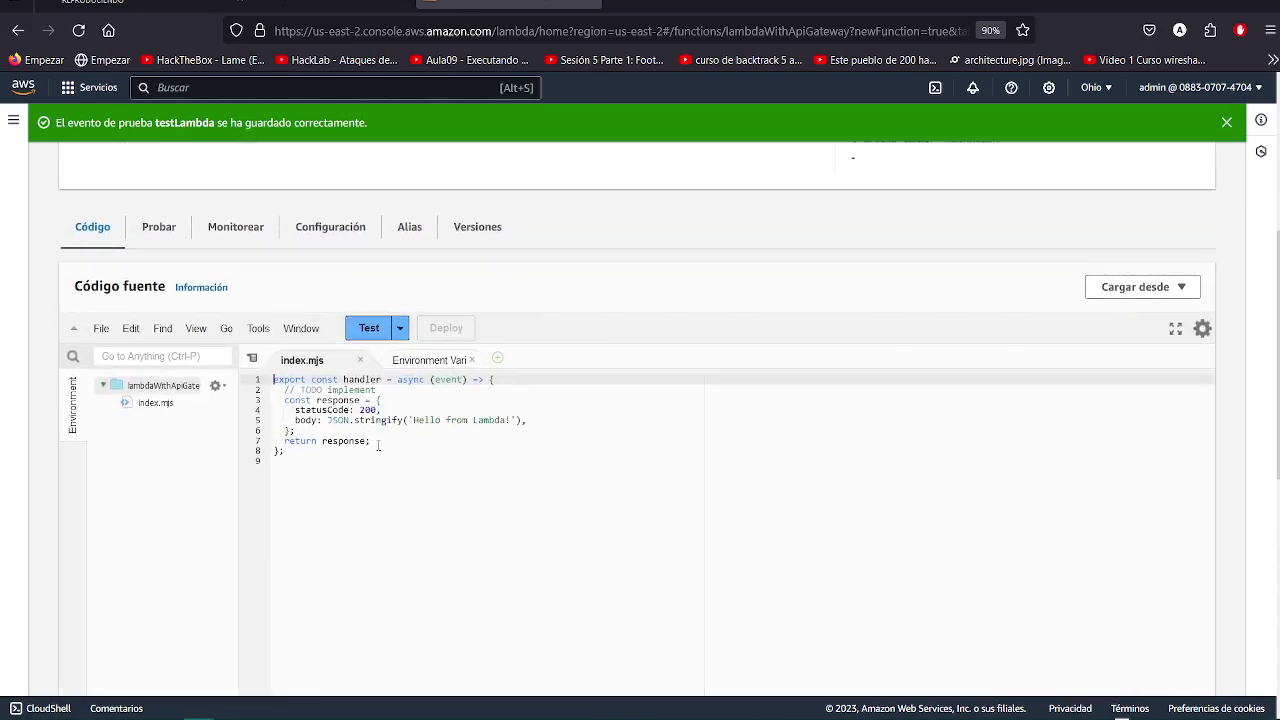
click(399, 328)
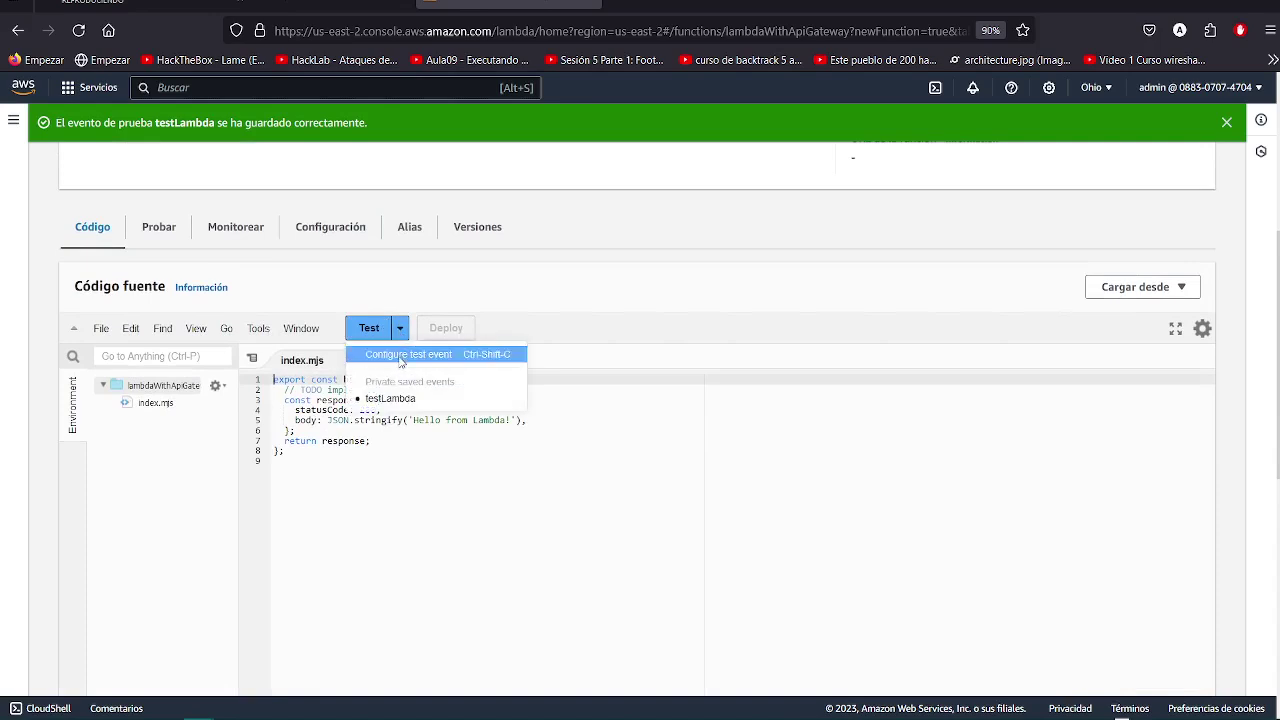
click(390, 352)
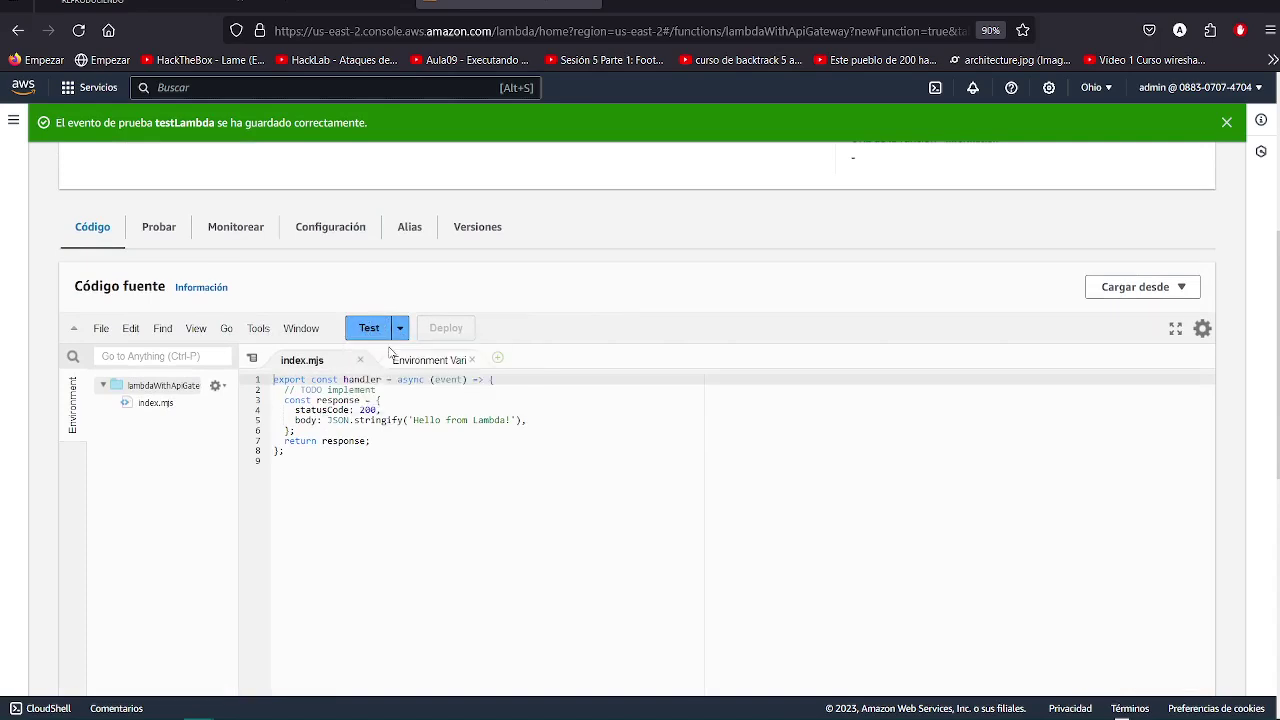
click(451, 285)
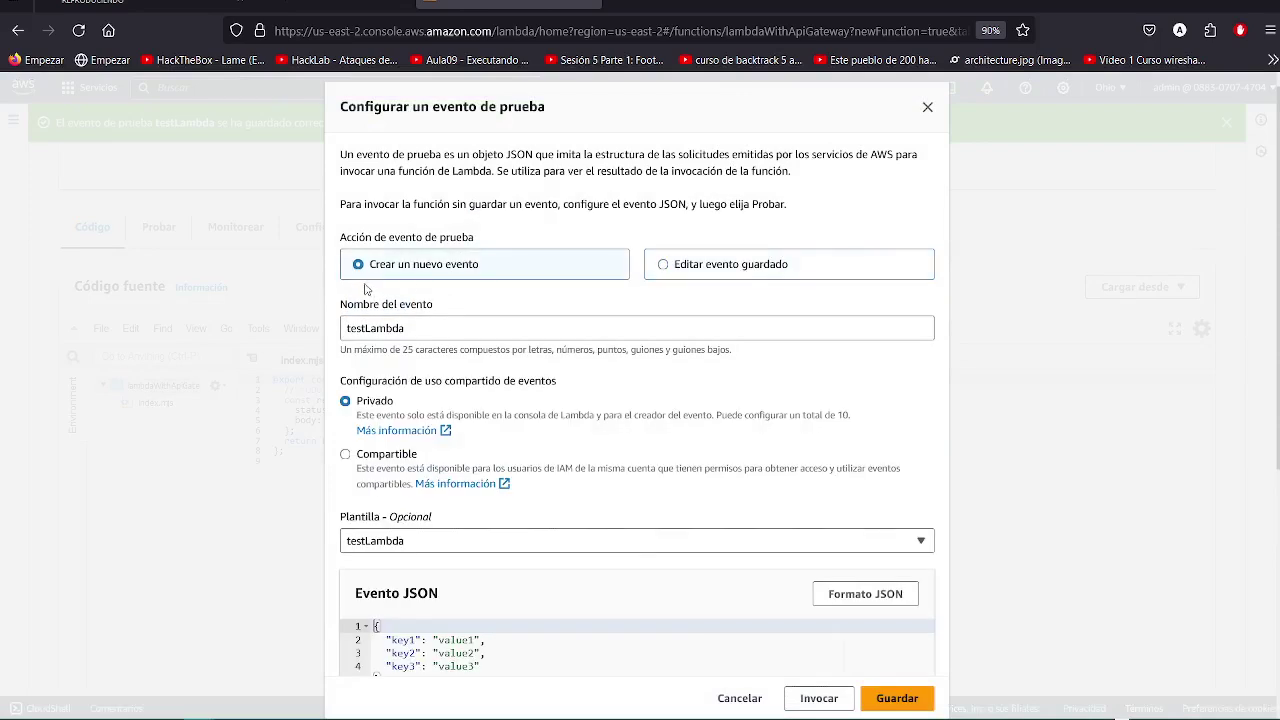
click(367, 329)
double_click(438, 333)
click(462, 333)
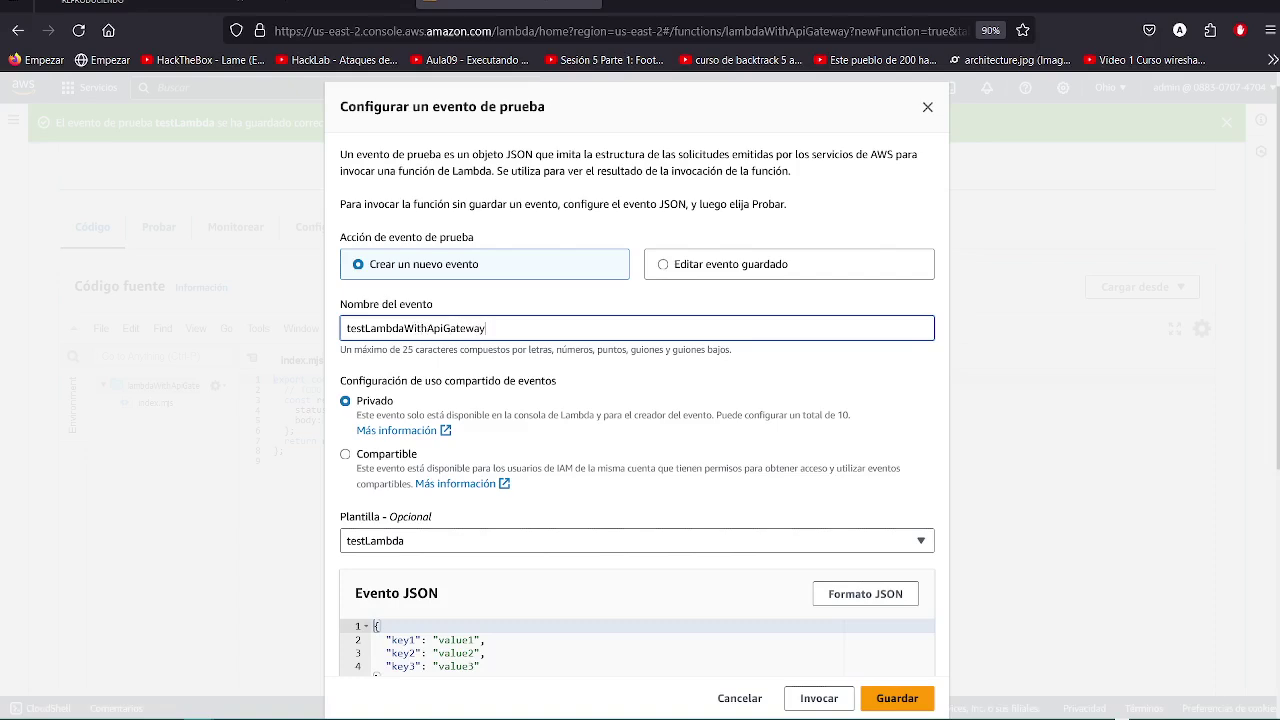
drag(508, 329, 344, 330)
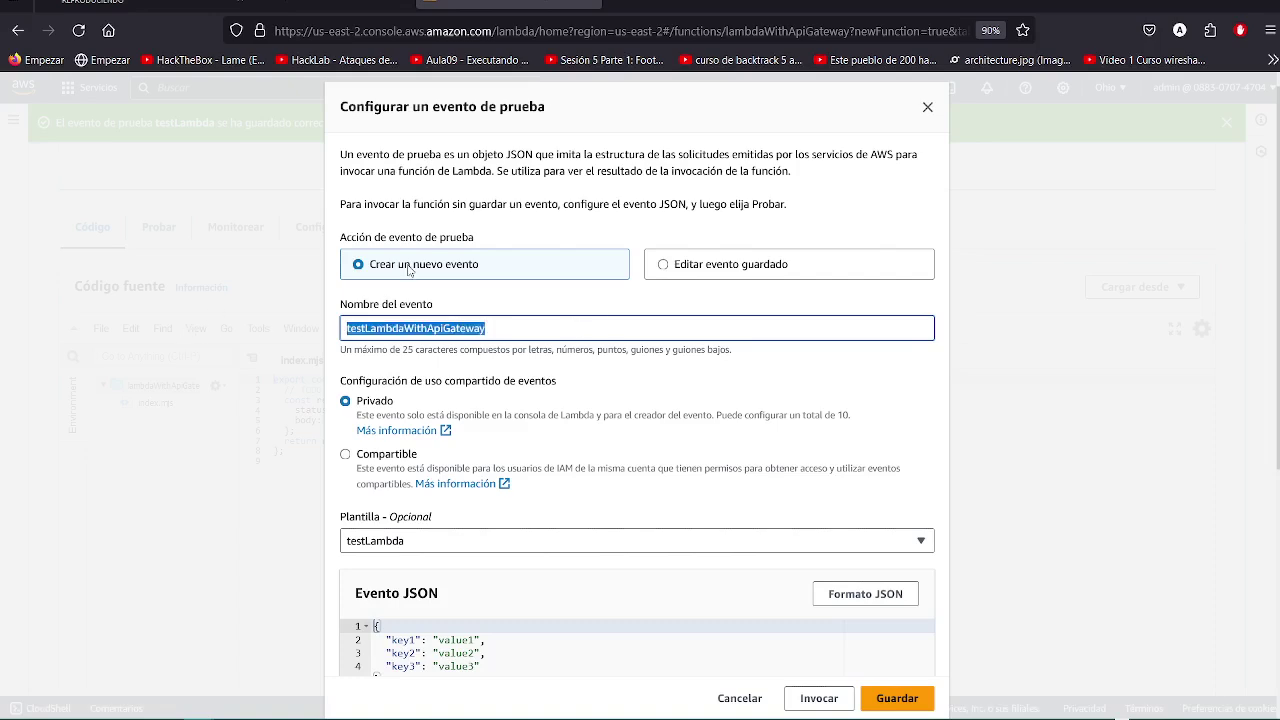
Base the new test event on the API Gateway Http API template
scroll(465, 369, down, 2)
click(385, 466)
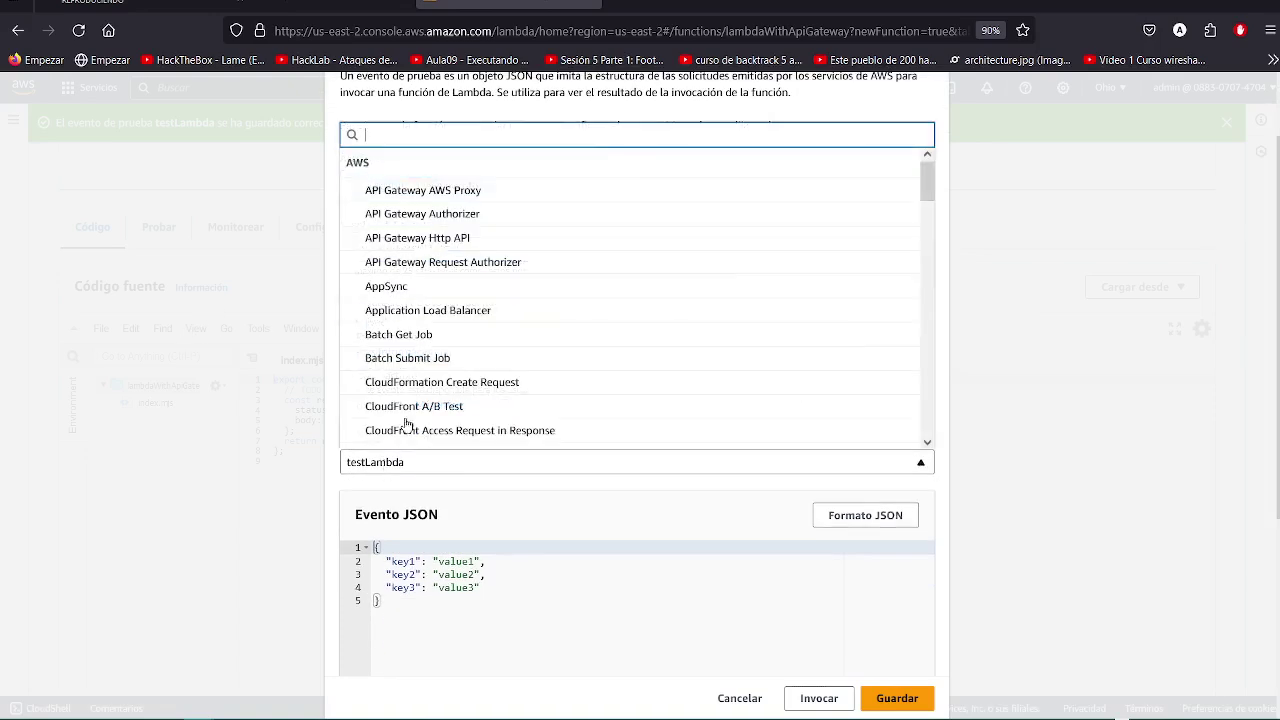
click(410, 242)
scroll(525, 387, down, 5)
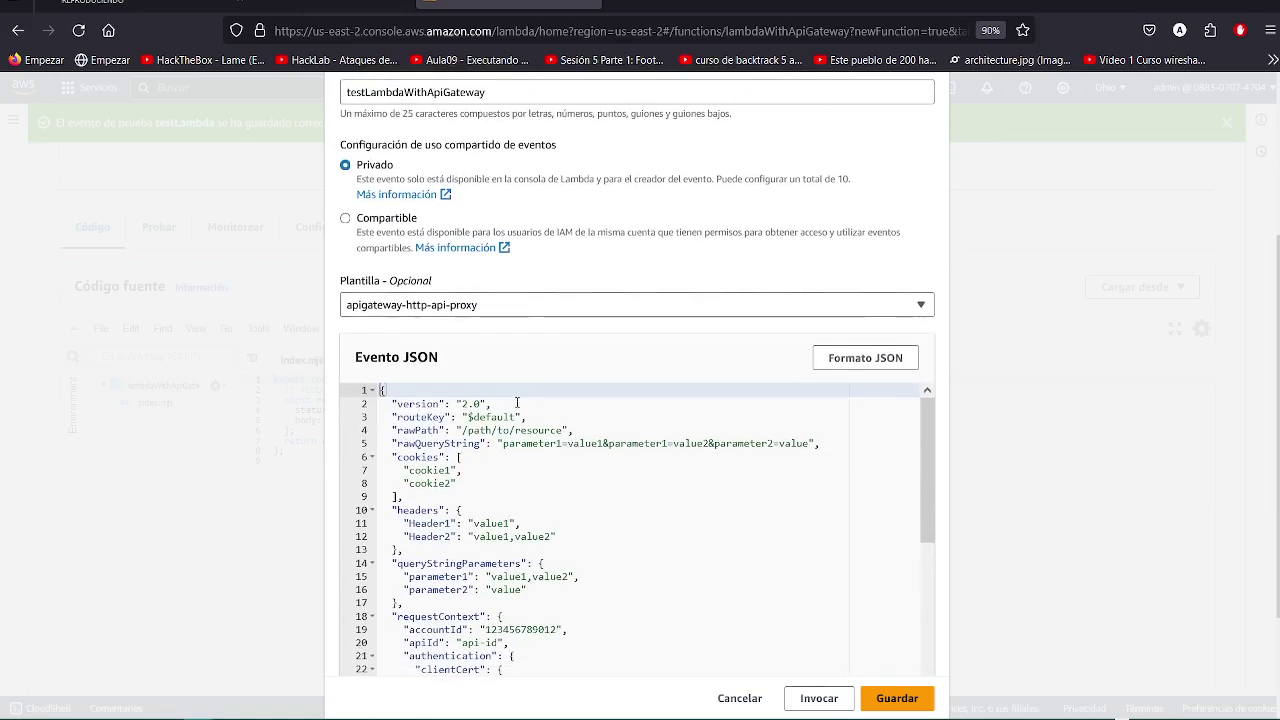
Review the query string parameters and request context in the event JSON, and save the test event
scroll(500, 440, up, 2)
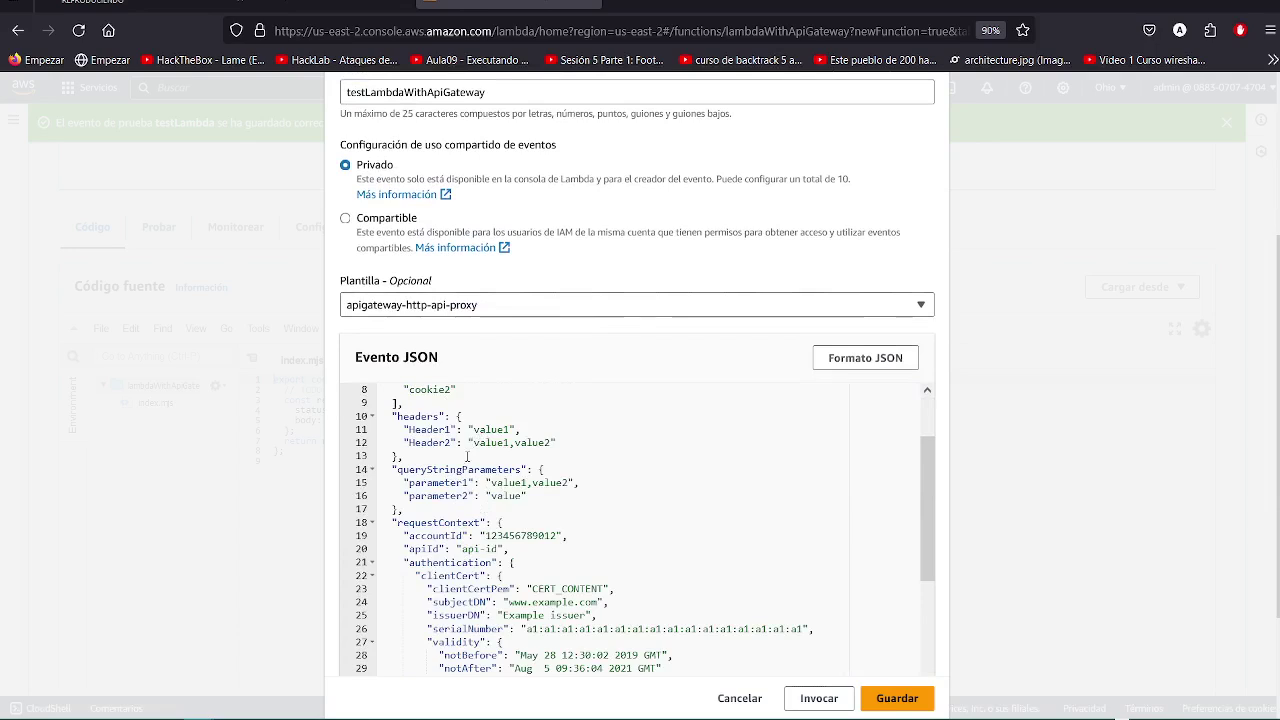
drag(406, 482, 468, 497)
scroll(790, 494, down, 4)
scroll(790, 494, down, 3)
drag(416, 408, 681, 463)
scroll(660, 475, down, 5)
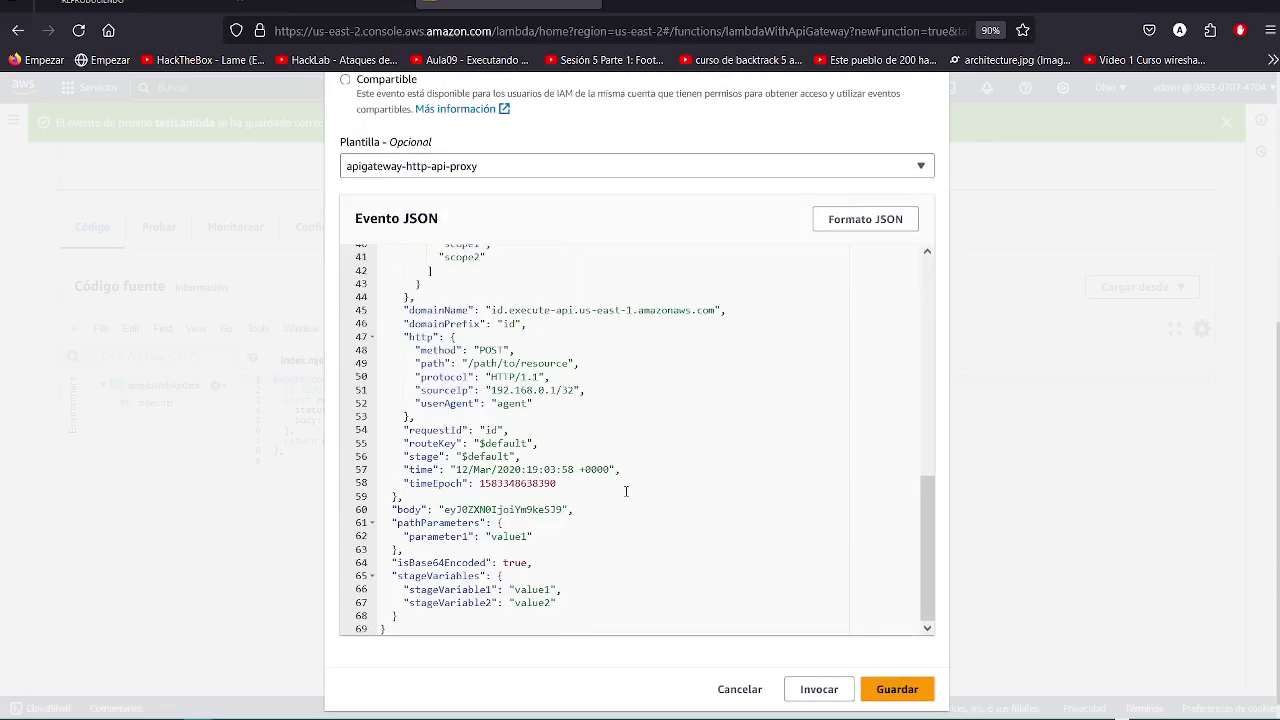
click(896, 688)
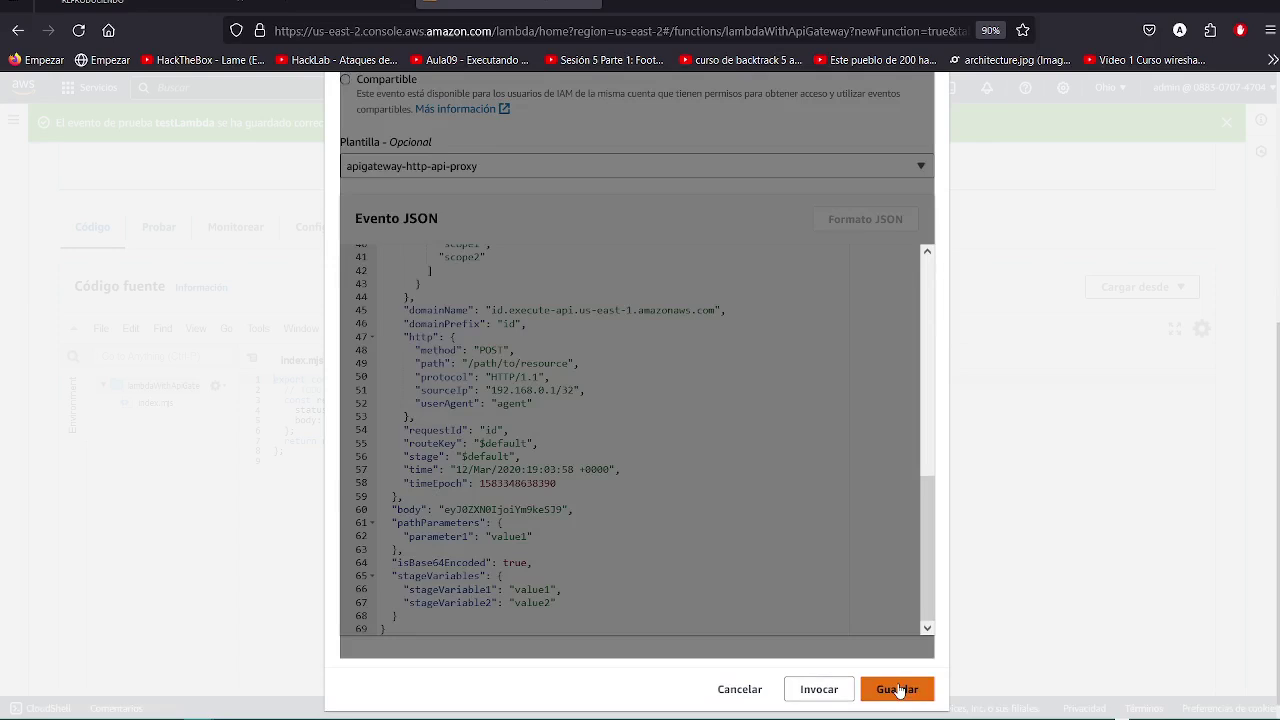
Run the function with the testLambdaWithApiGateway event and view the details of its execution result
scroll(740, 420, up, 3)
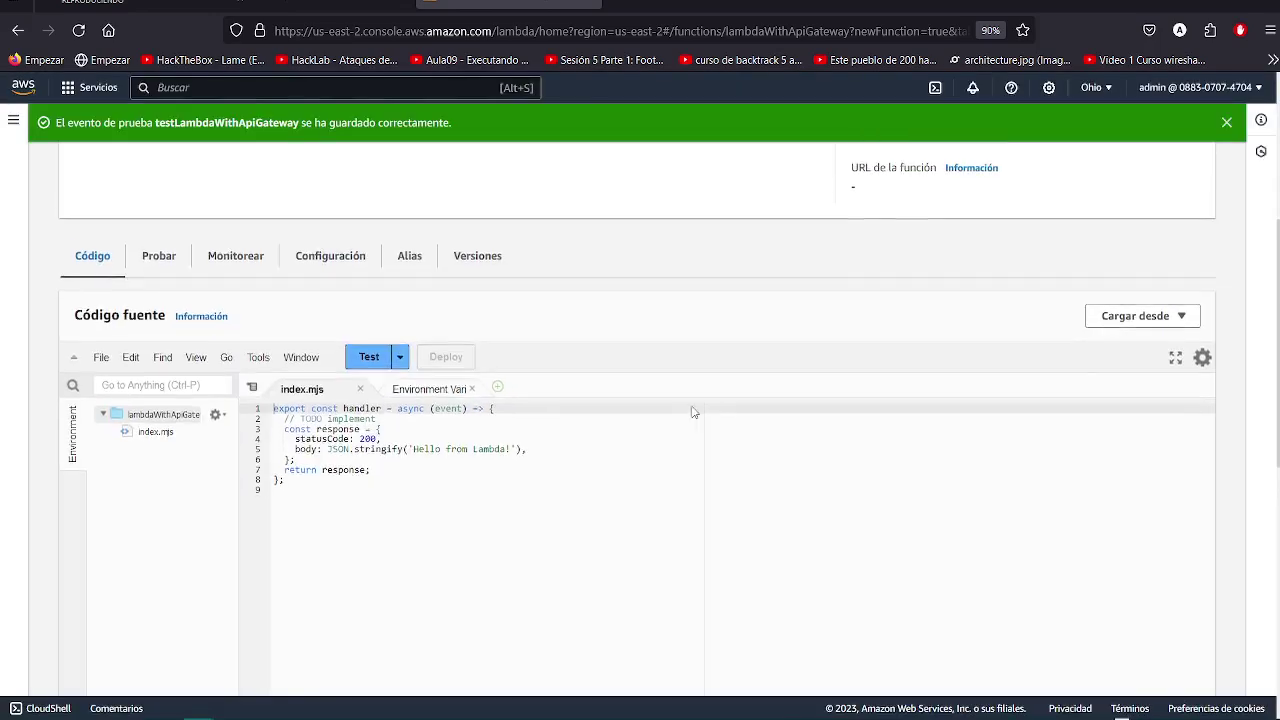
click(368, 493)
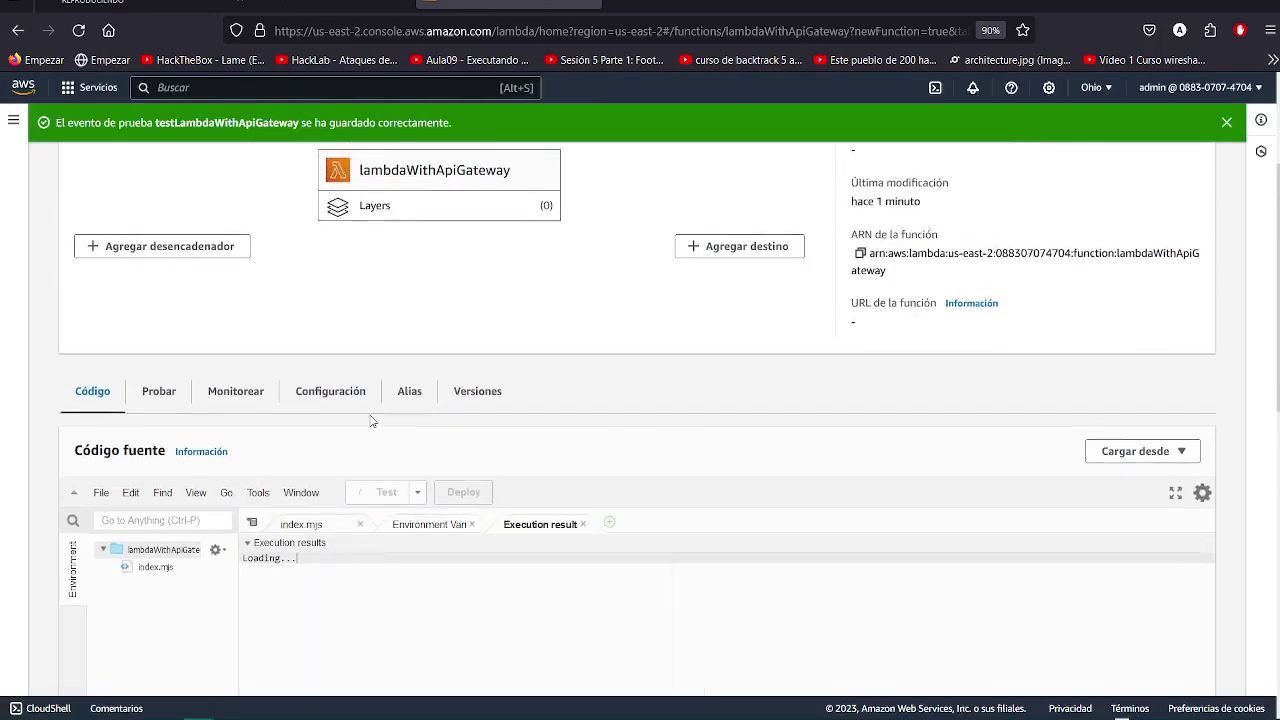
scroll(371, 421, down, 3)
drag(375, 460, 224, 483)
click(152, 236)
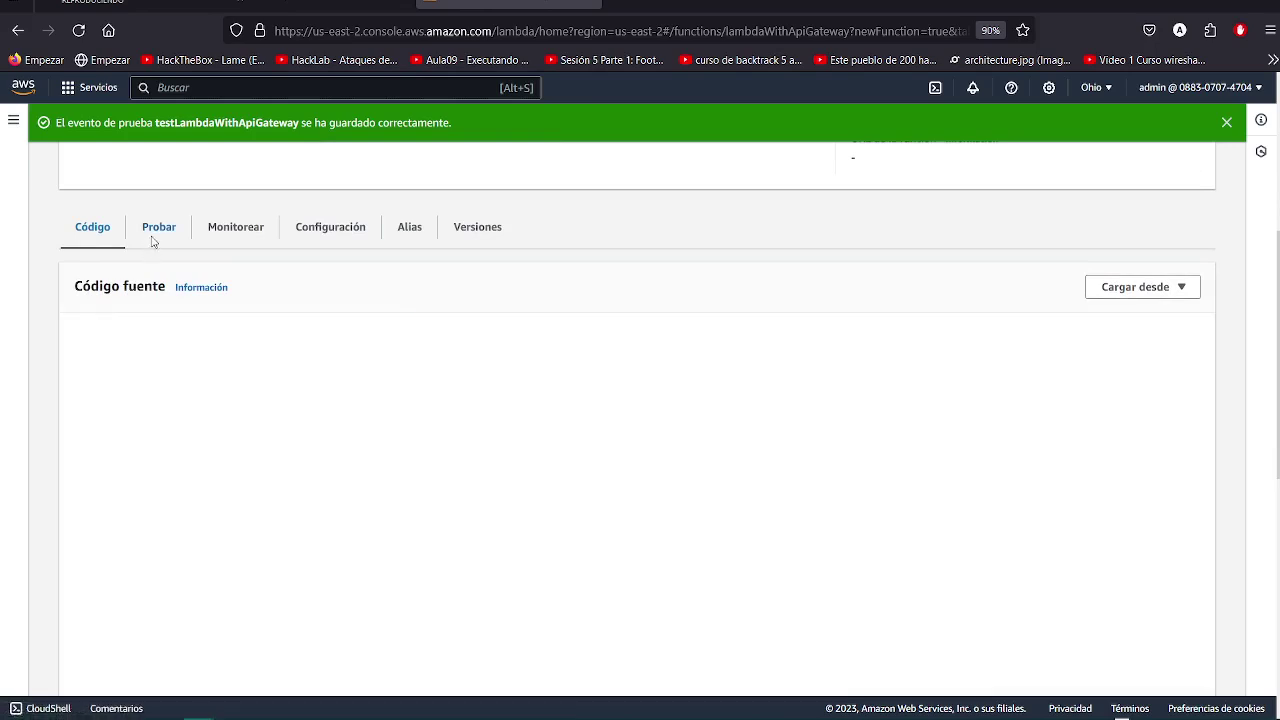
scroll(532, 476, down, 1)
click(130, 303)
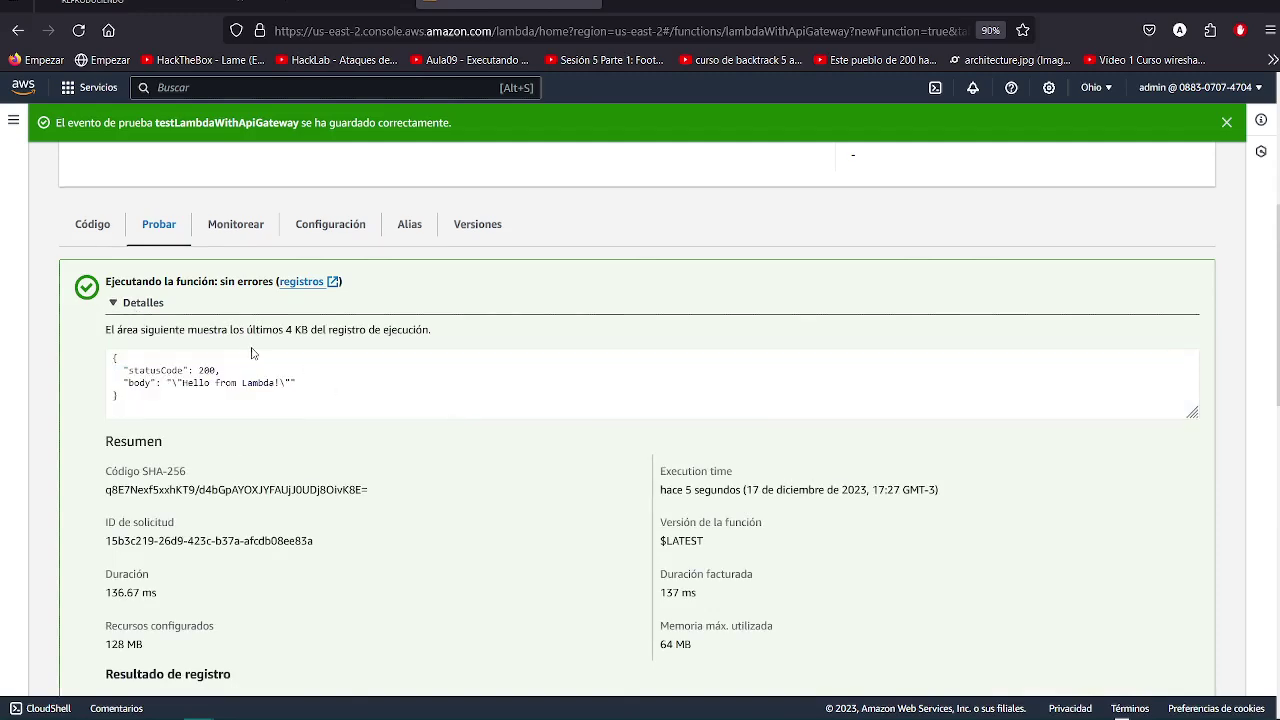
Duplicate the function's browser tab, go to the console home there, search for "api gateway" and open the API Gateway service
scroll(252, 353, up, 4)
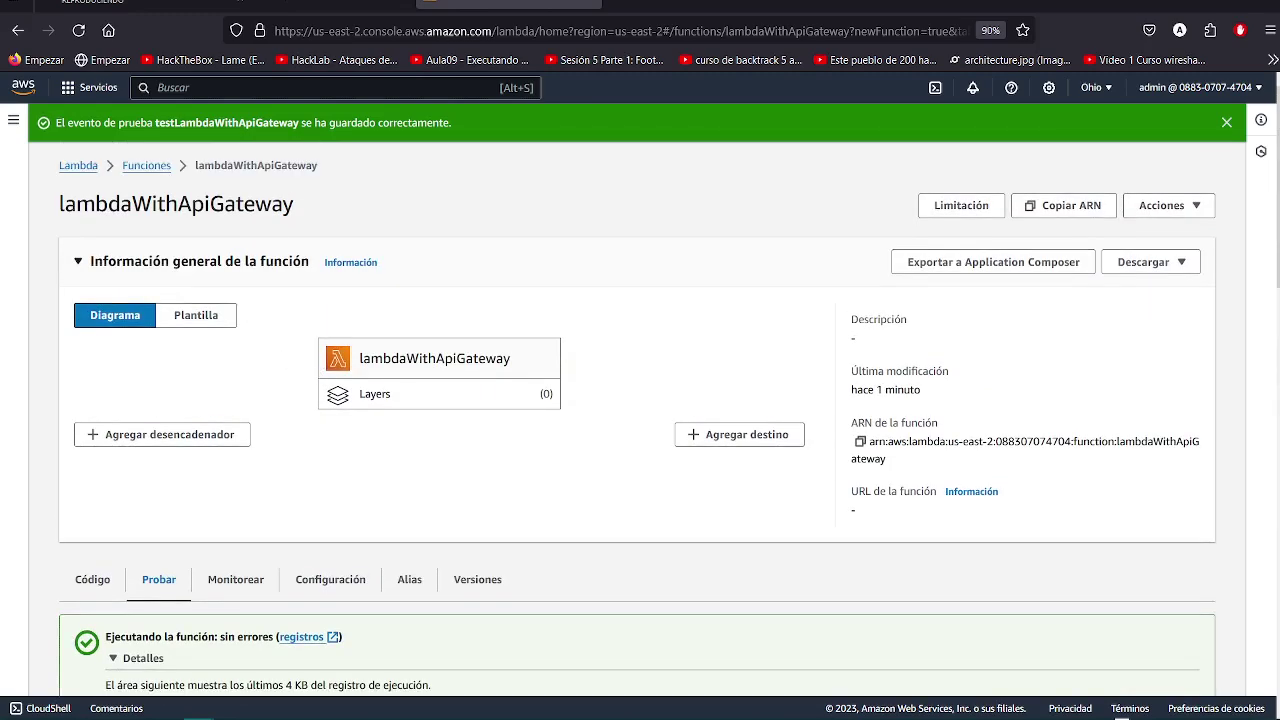
right_click(490, 3)
click(590, 114)
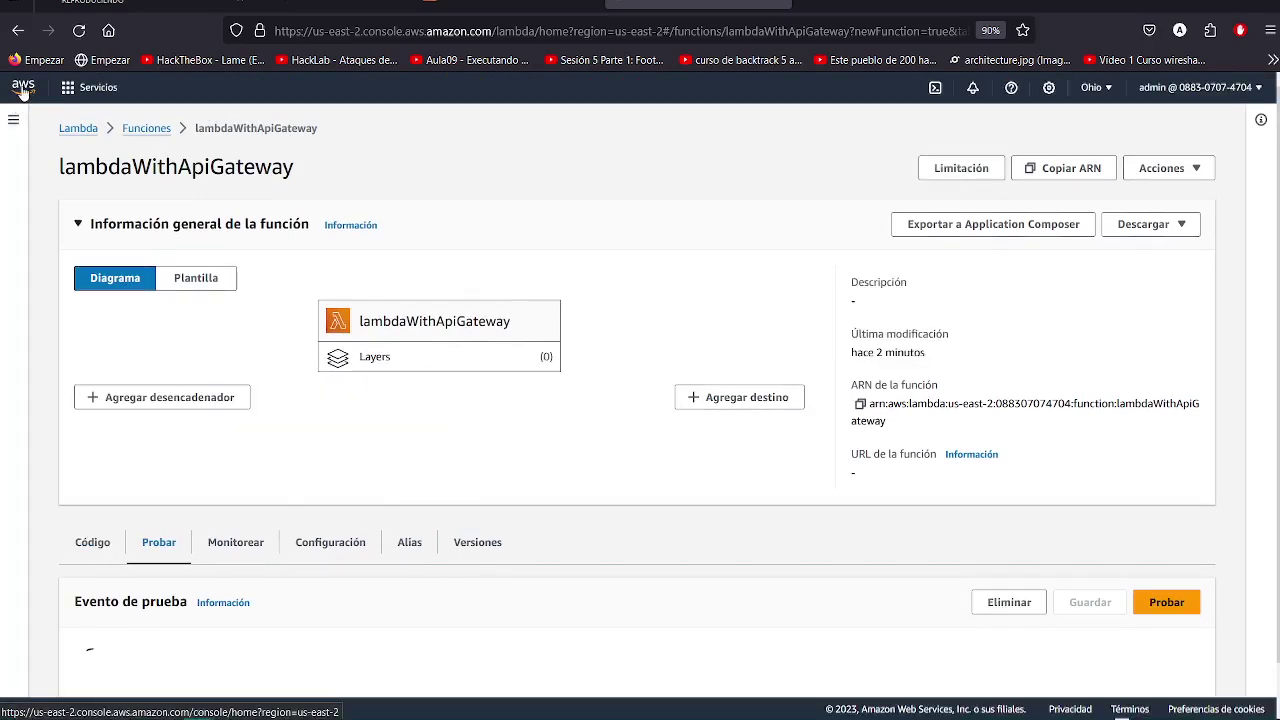
click(22, 88)
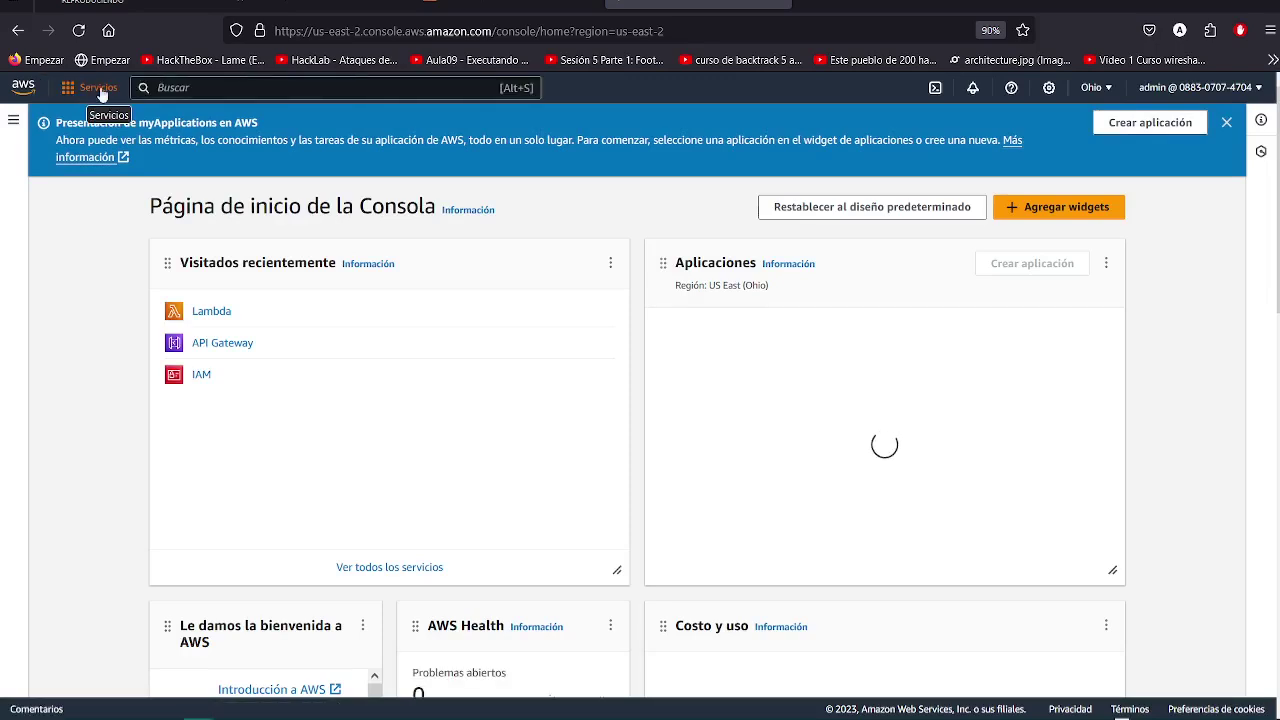
text(ap)
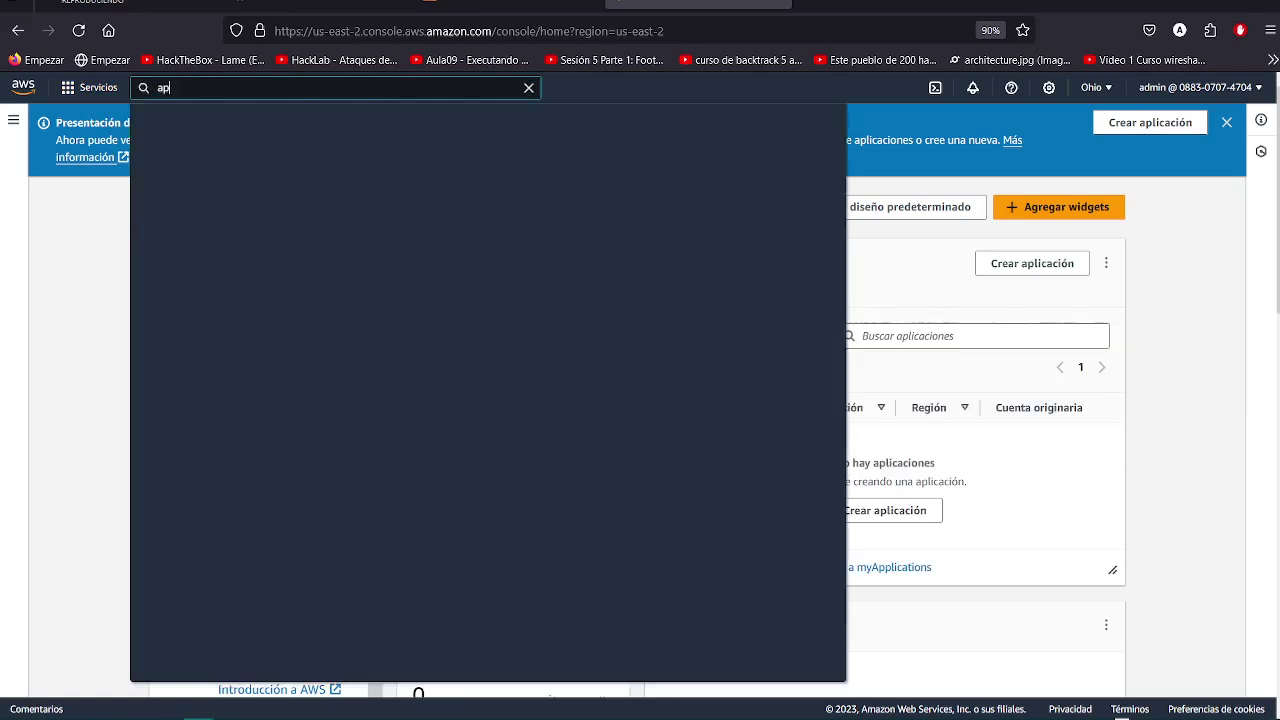
text(i gateway)
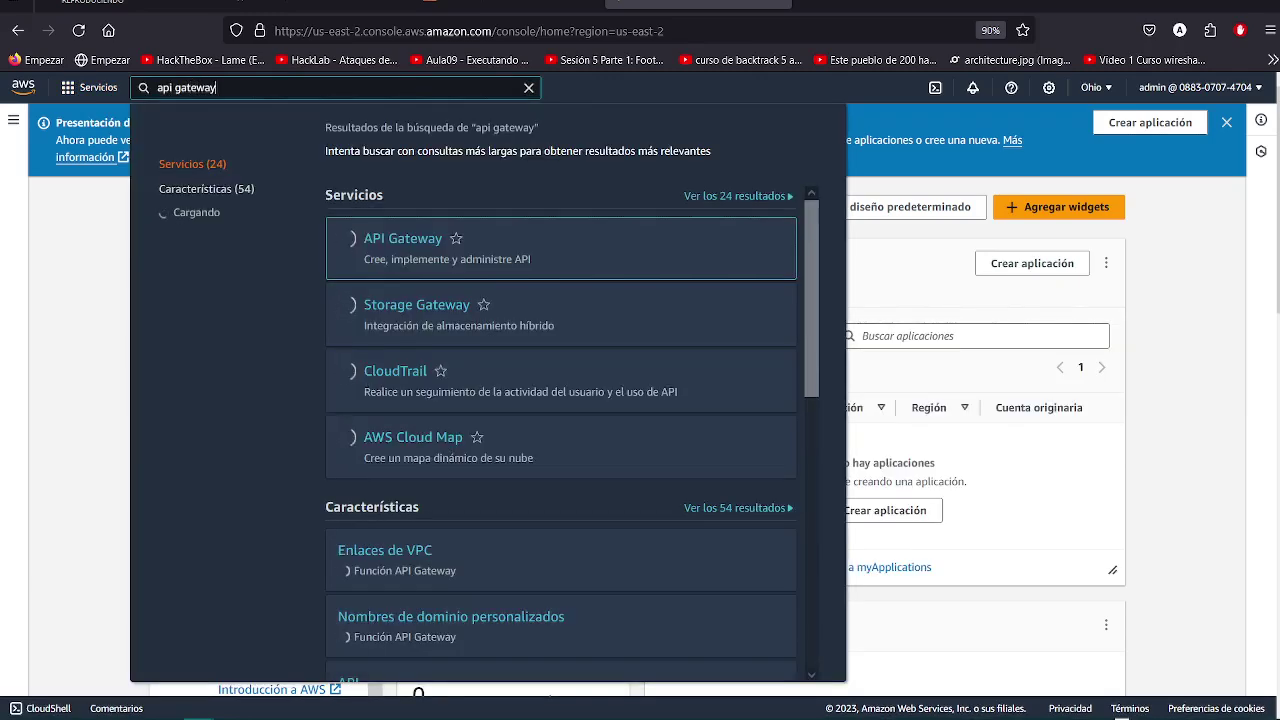
mouse_move(399, 245)
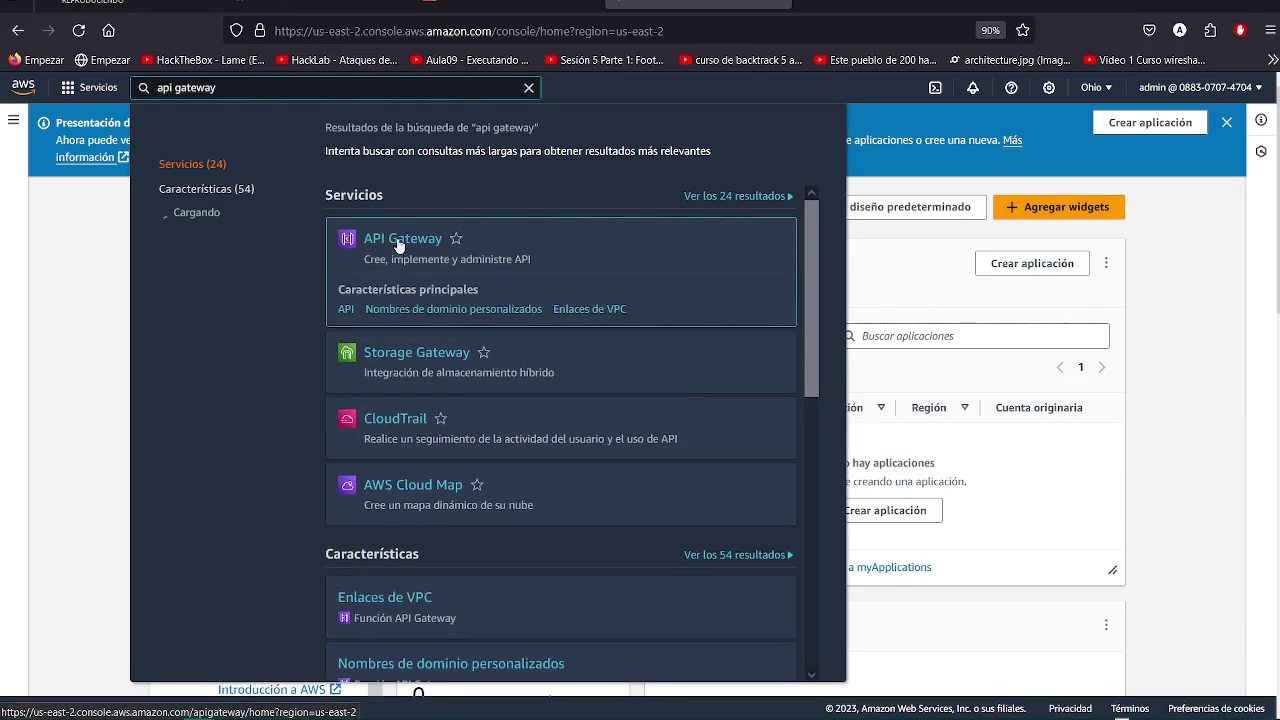
click(399, 245)
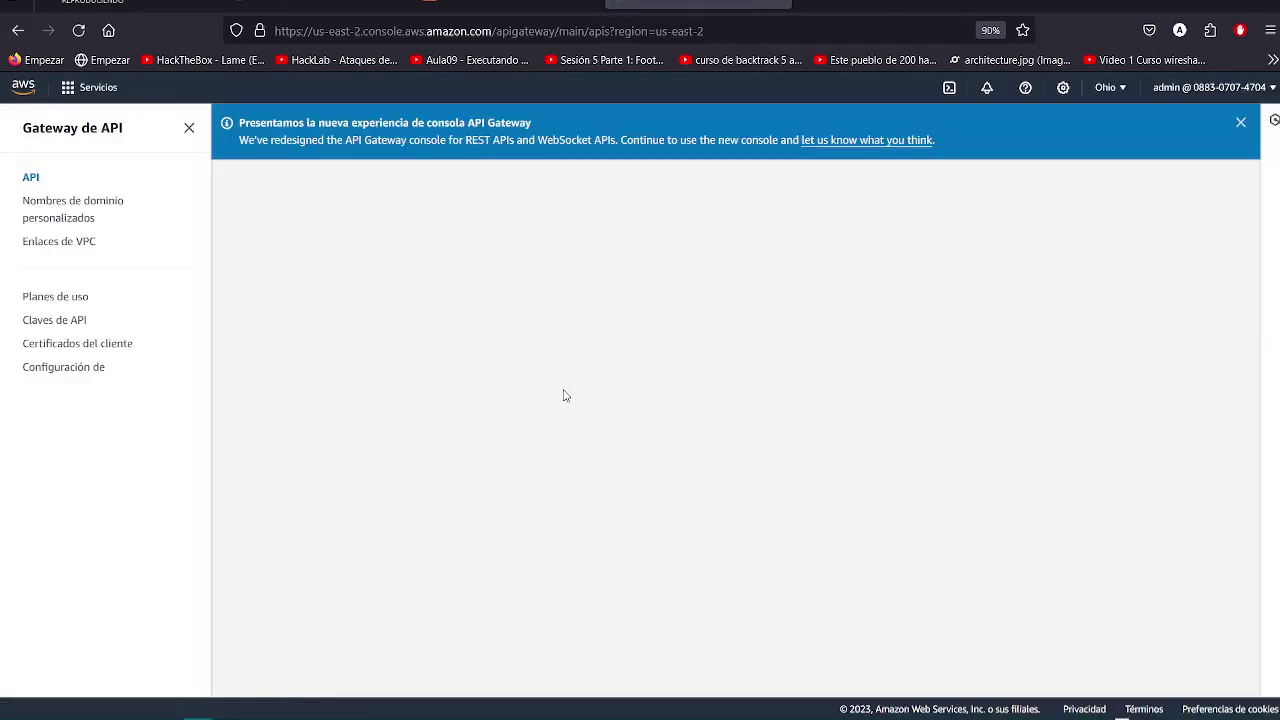
Review the available API types and start creating a public REST API
scroll(406, 334, down, 4)
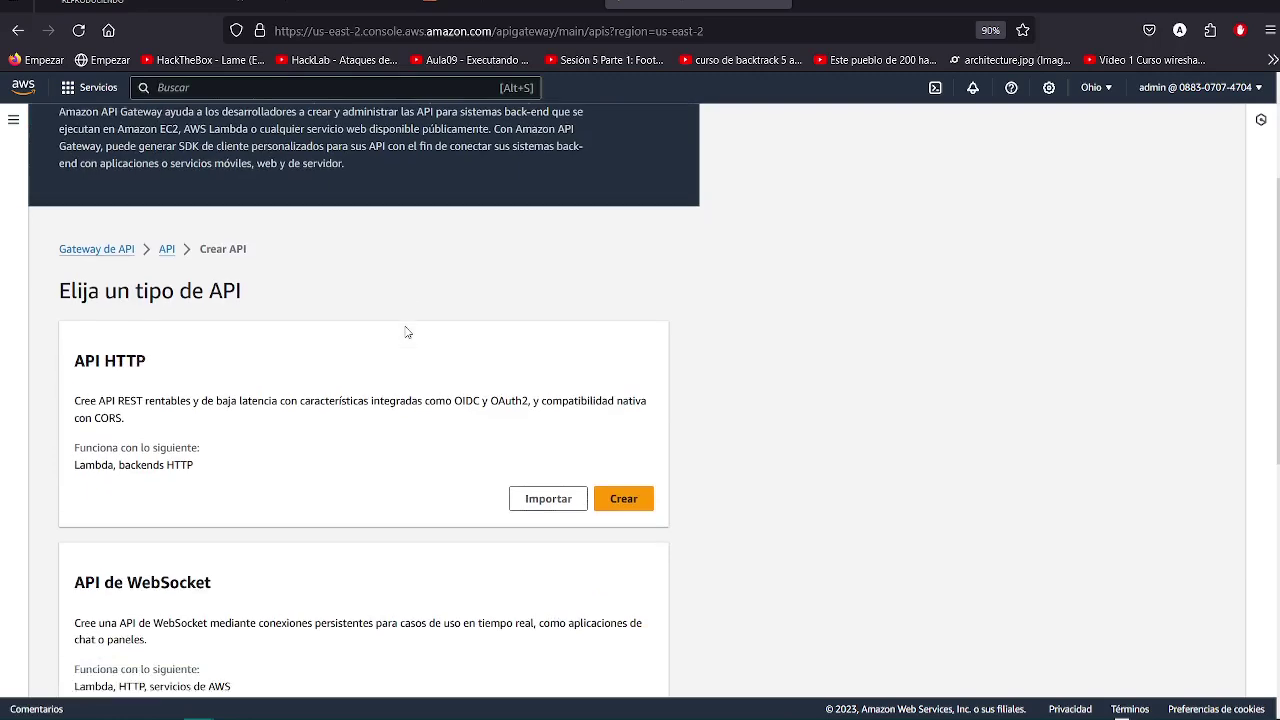
scroll(369, 389, down, 4)
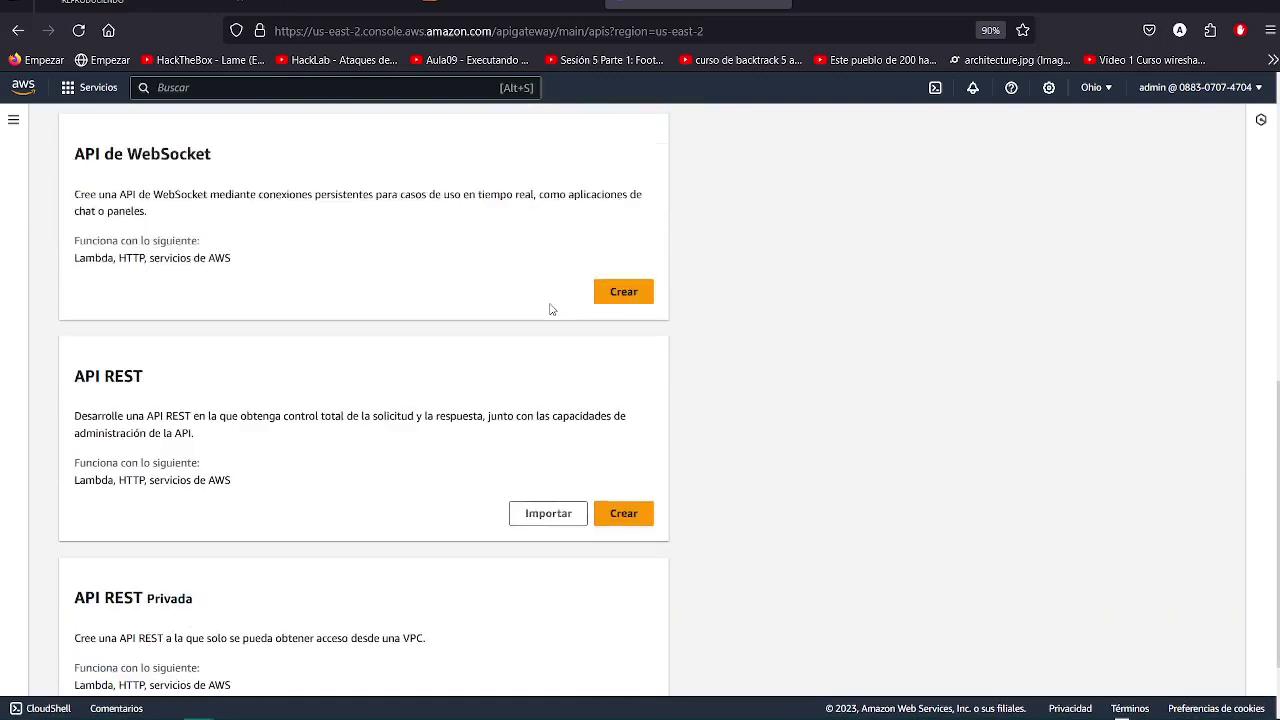
drag(90, 285, 131, 351)
drag(145, 404, 158, 400)
click(623, 431)
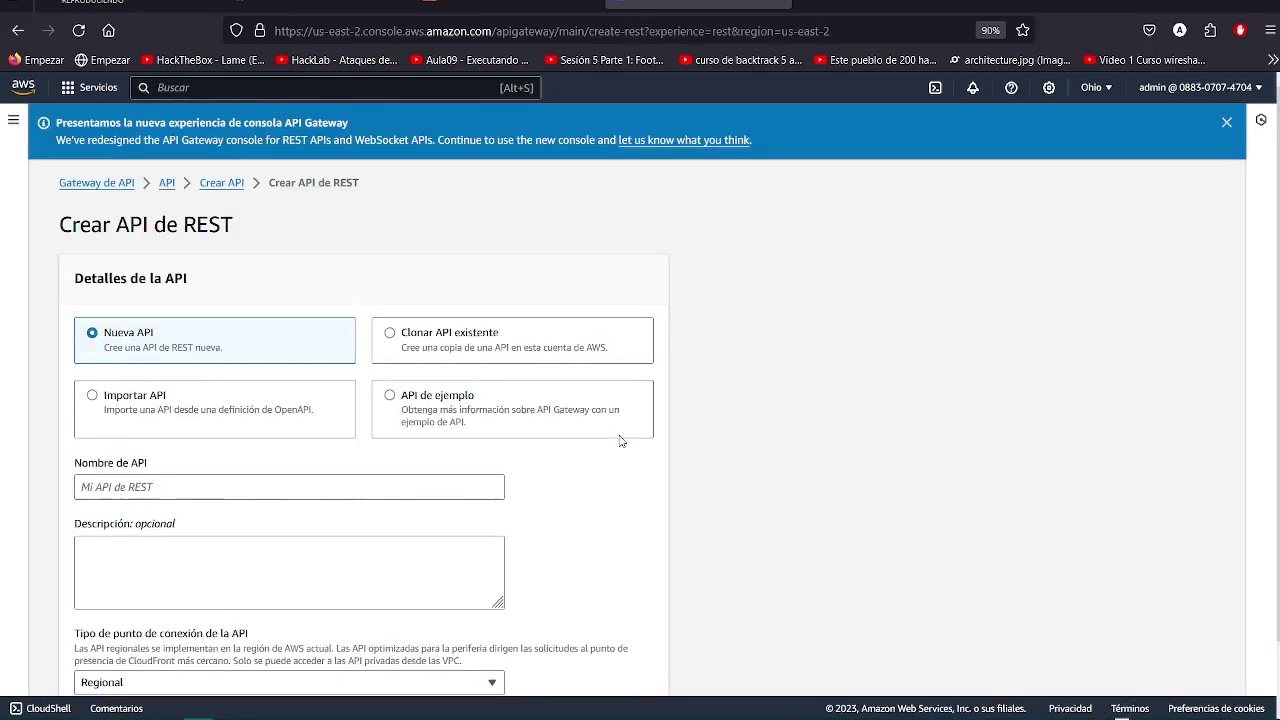
Name the new REST API testApiGateway, keep the Regional endpoint type and create the API
scroll(634, 283, down, 2)
click(155, 420)
text(testApiGateway)
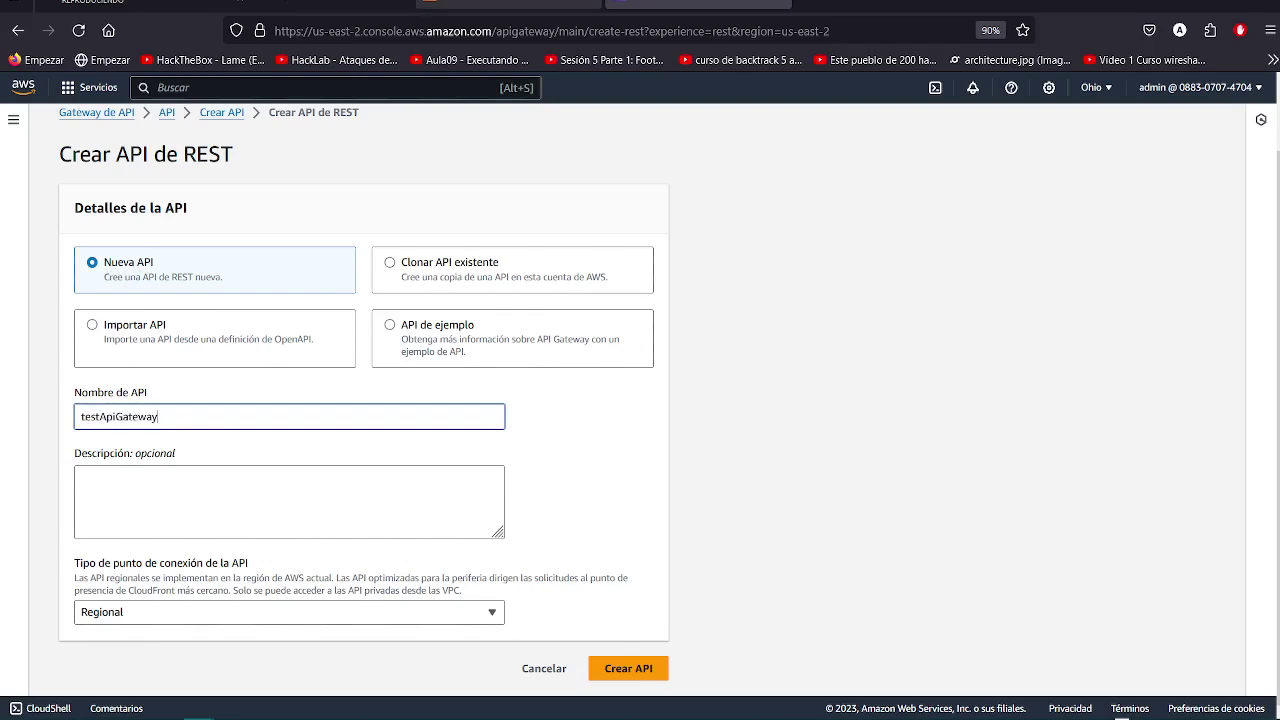
key(ctrl+Page_Up)
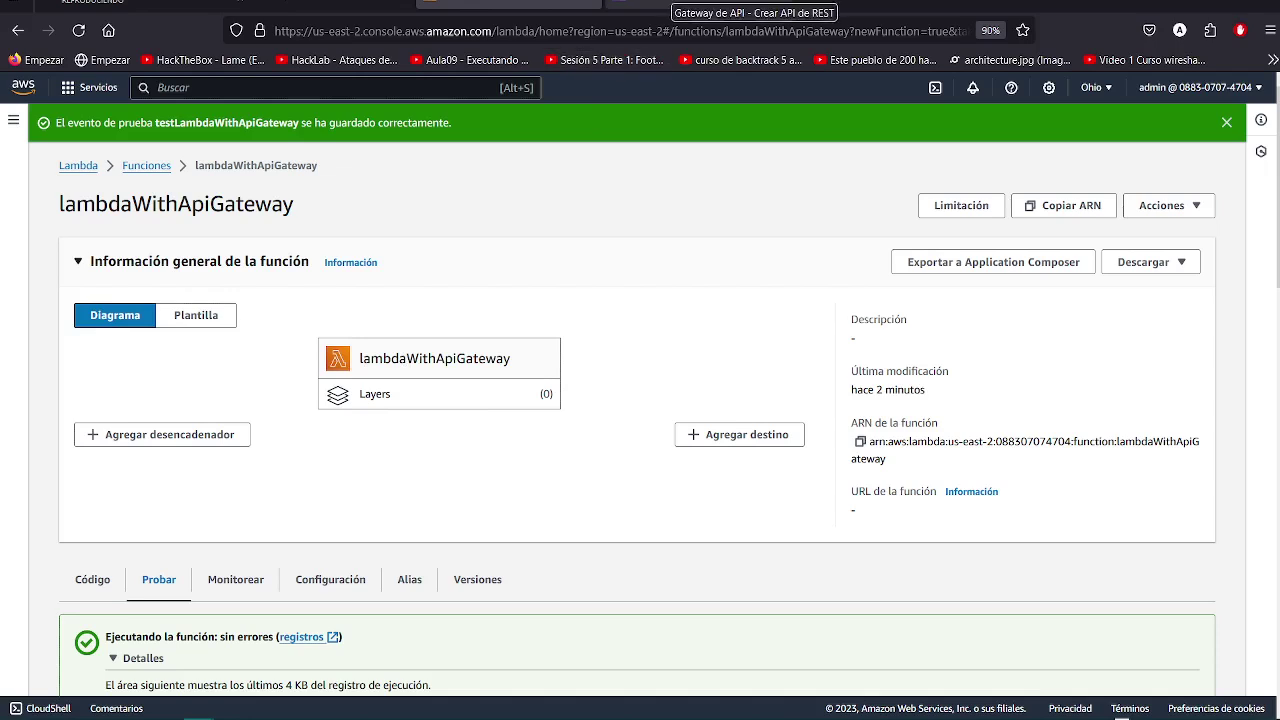
click(690, 3)
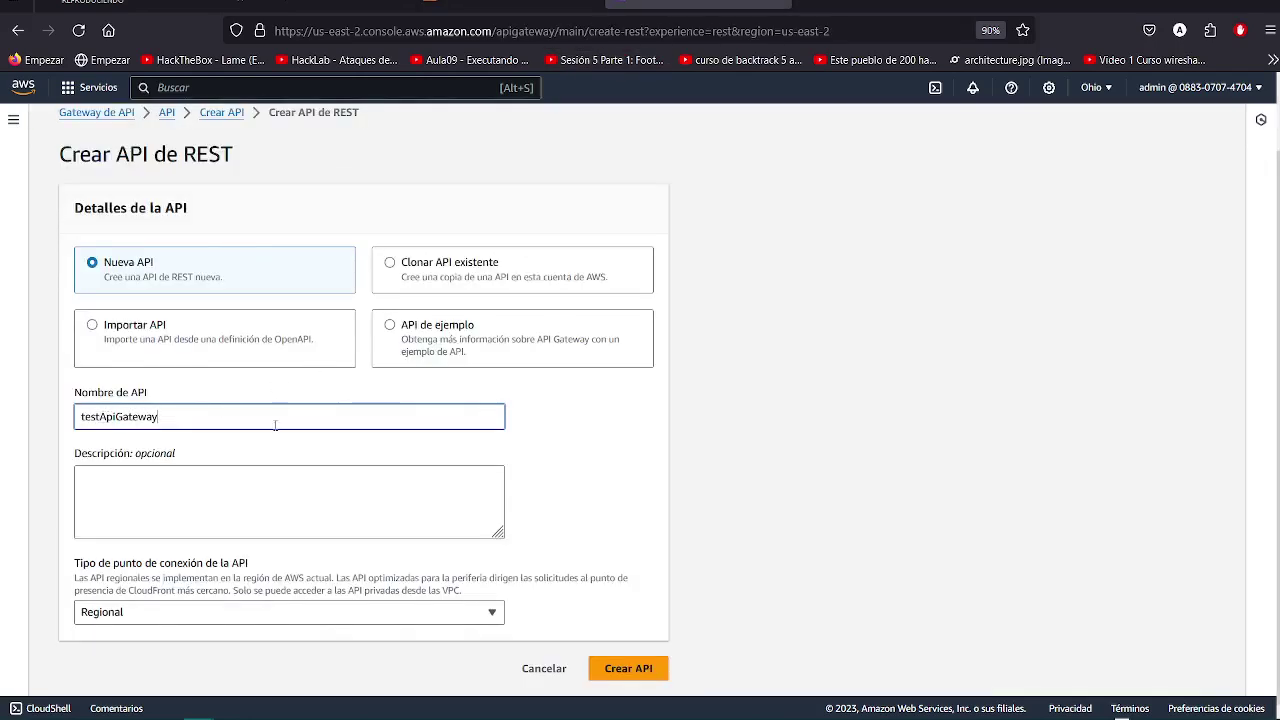
click(635, 527)
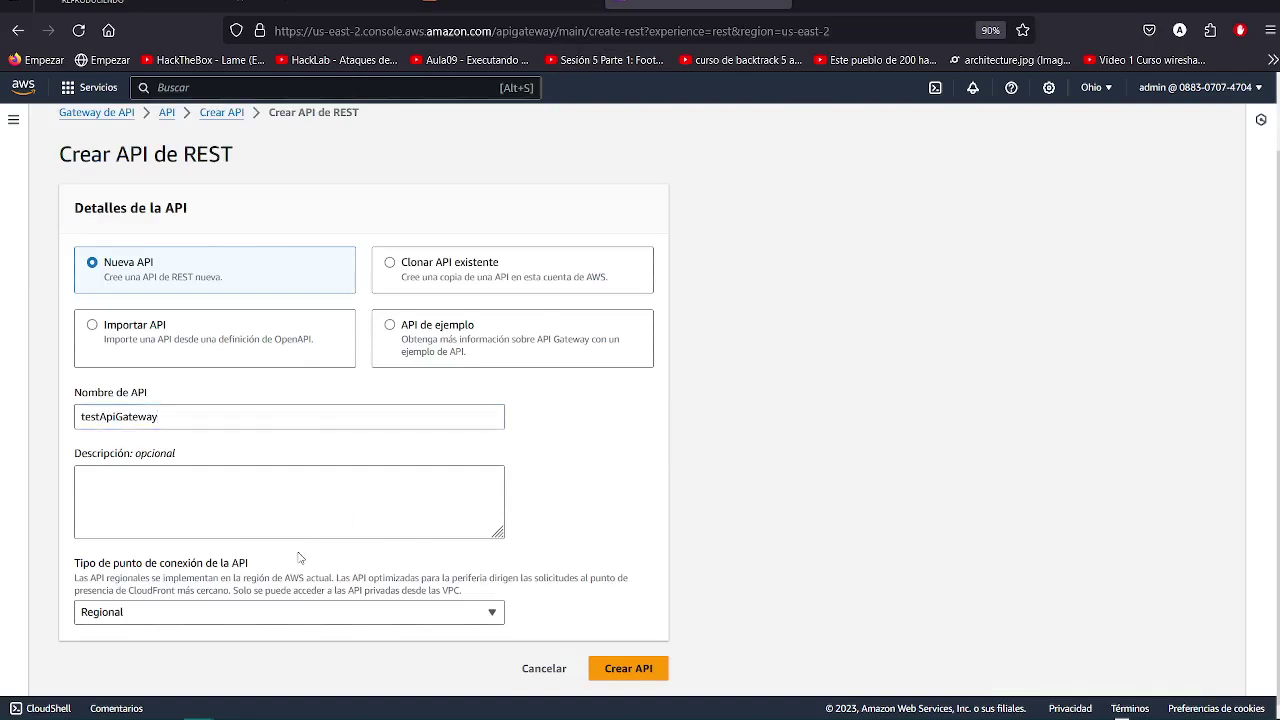
click(170, 624)
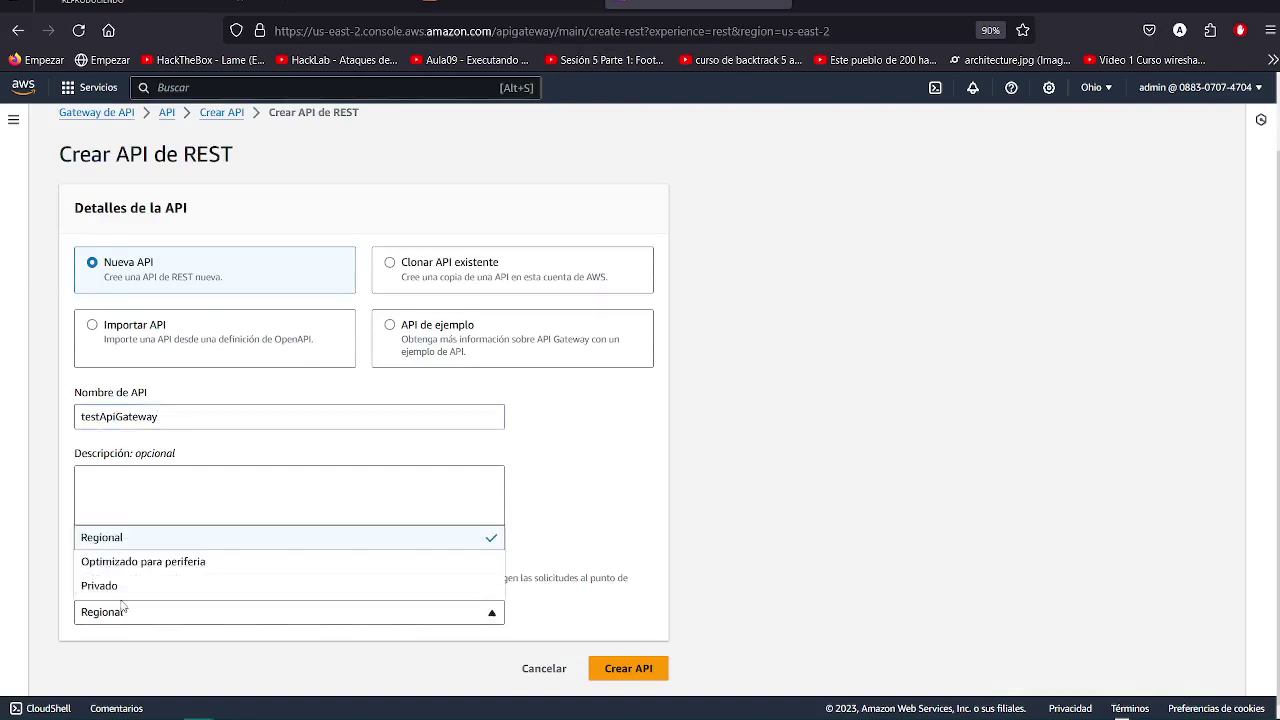
click(112, 545)
click(614, 672)
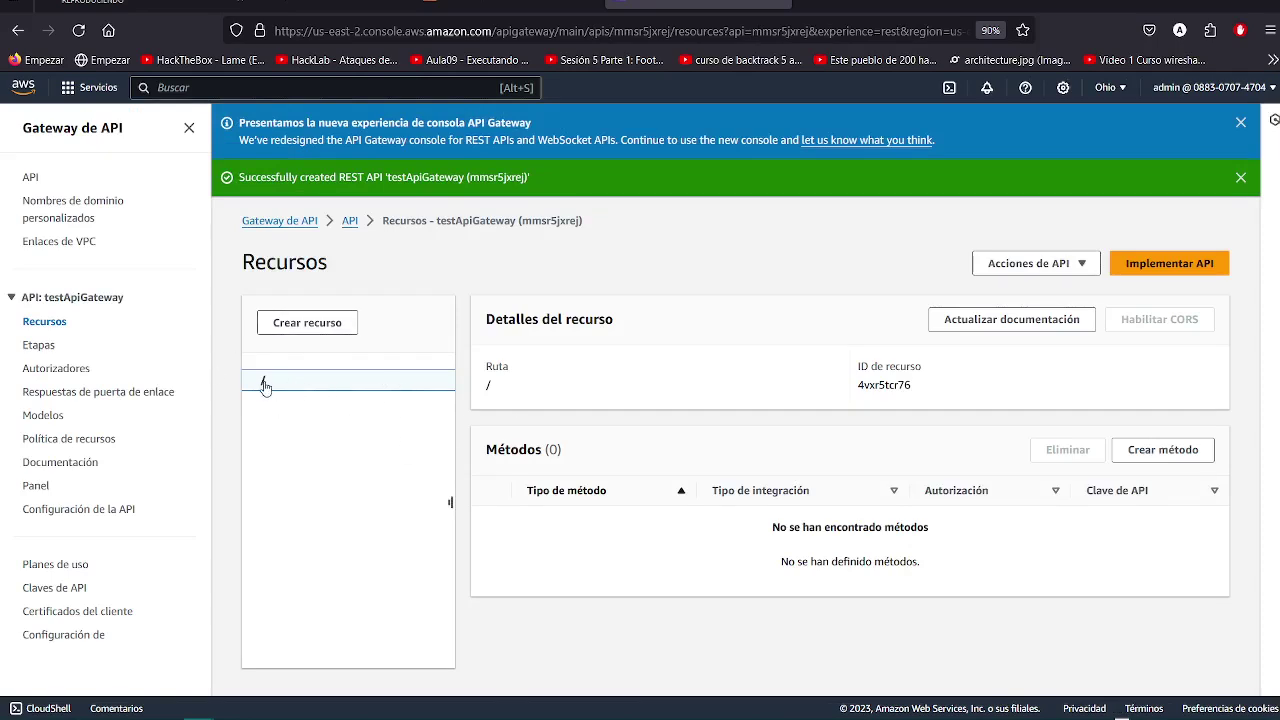
Create a resource named test under the root path of the API
click(305, 326)
click(449, 448)
text(test)
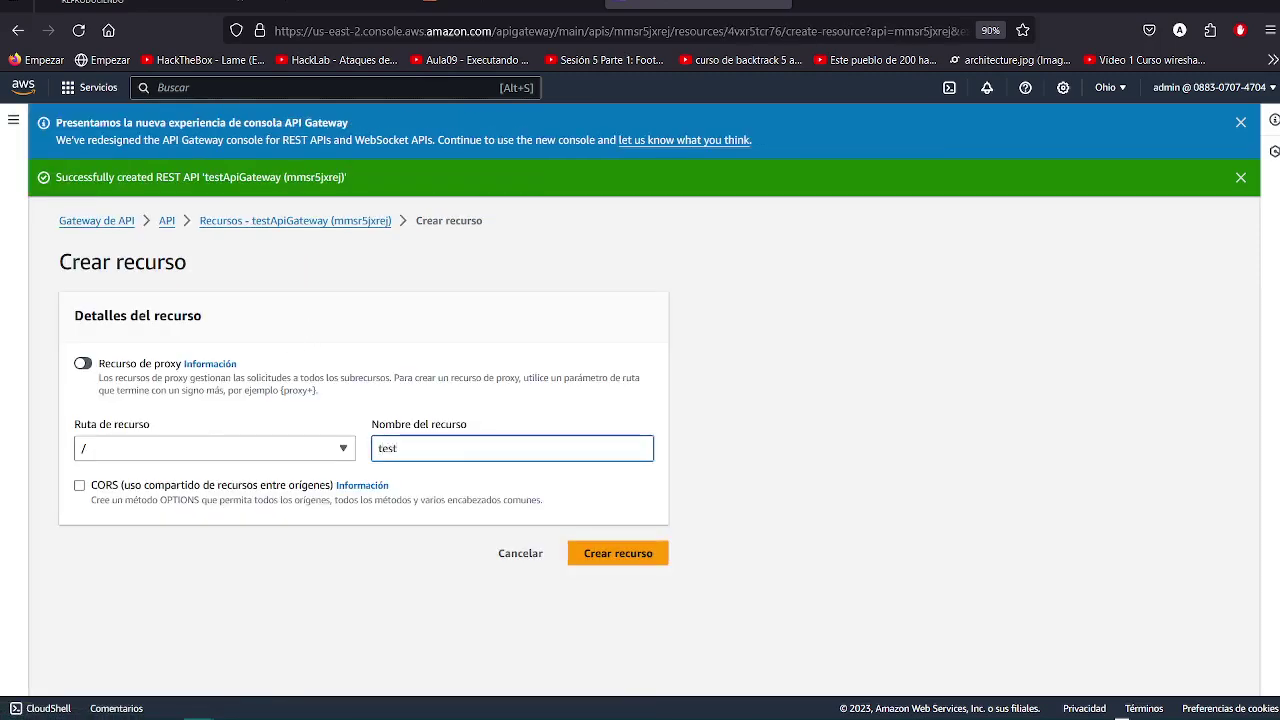
click(640, 553)
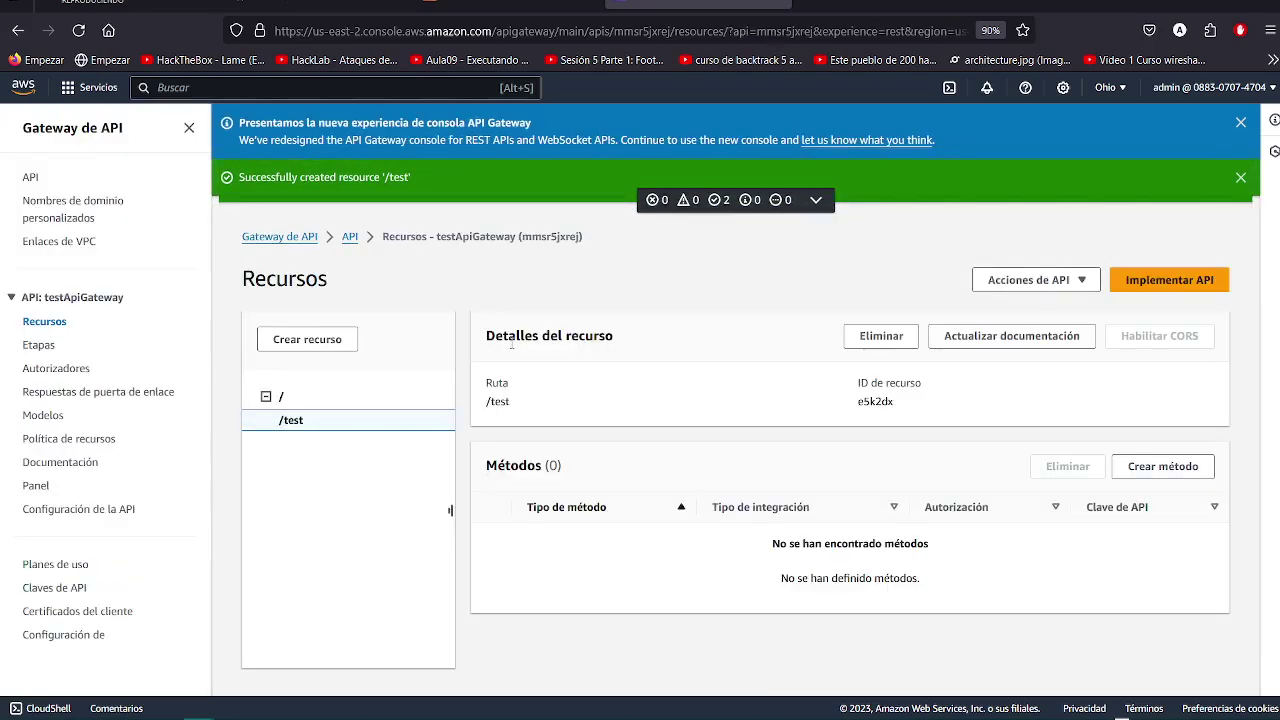
Start a new method on the /test resource with type GET and Lambda function integration
click(1062, 281)
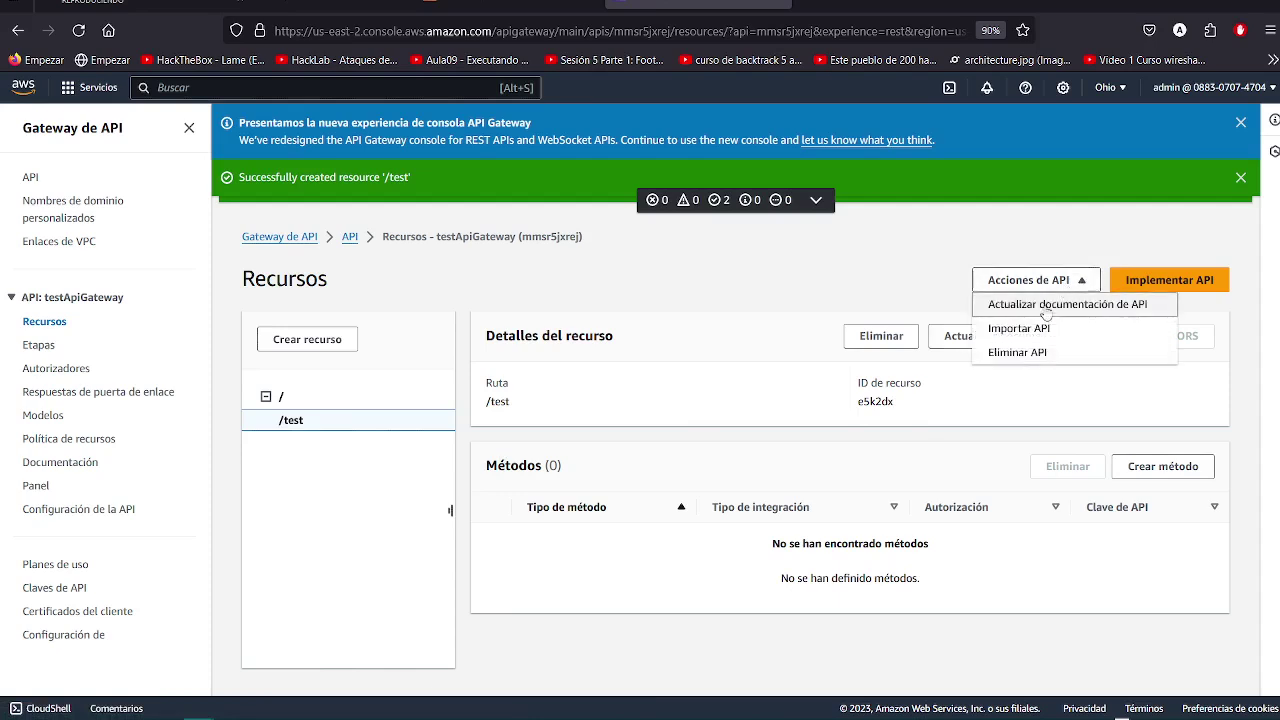
click(988, 412)
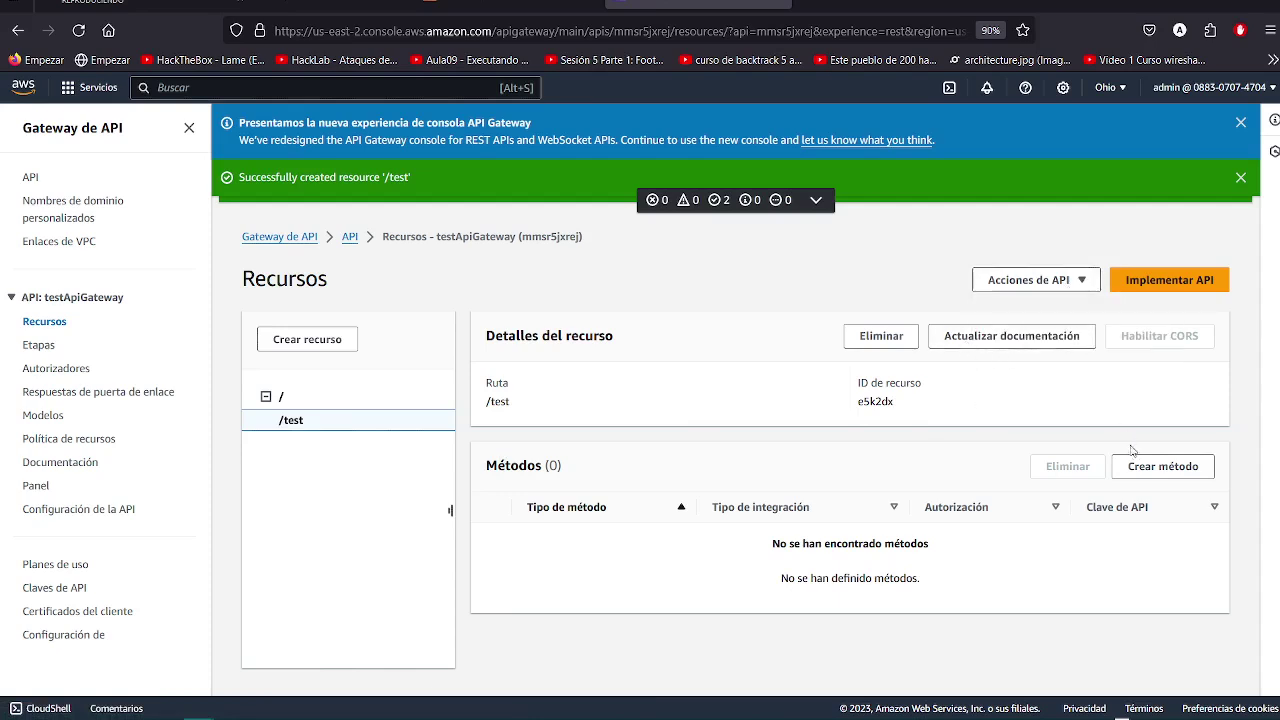
click(1178, 476)
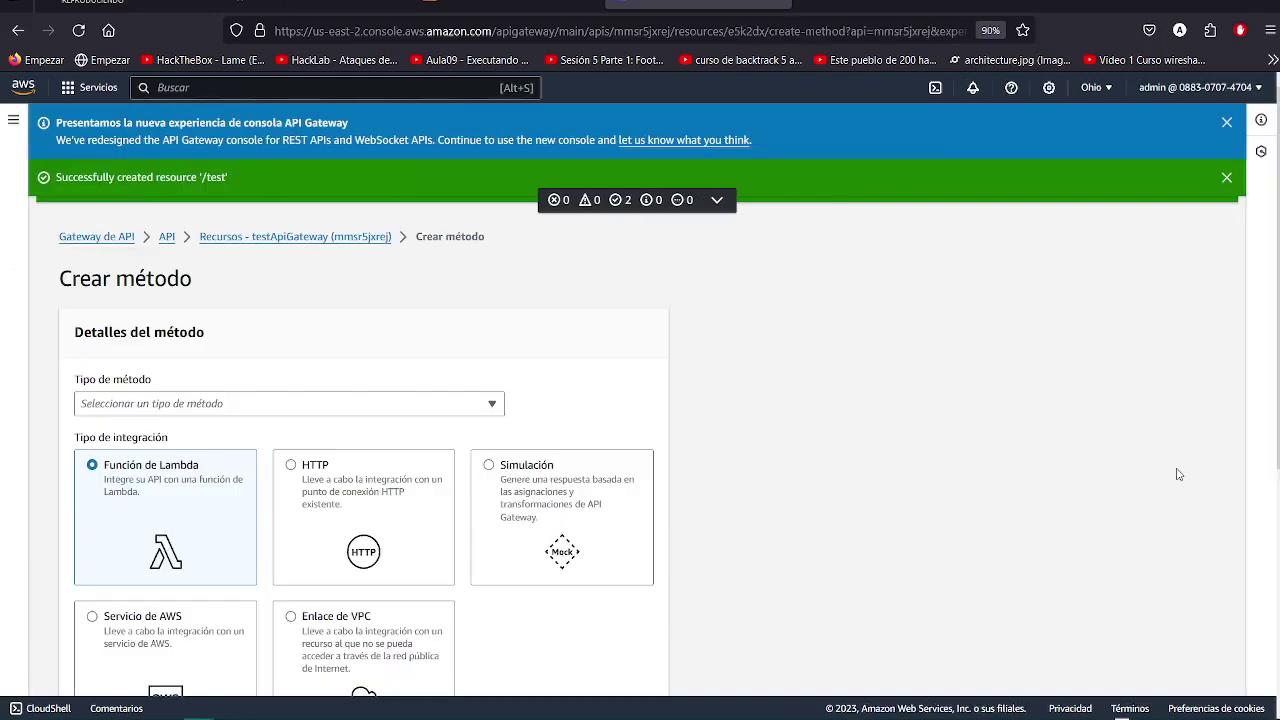
scroll(414, 371, down, 2)
click(229, 240)
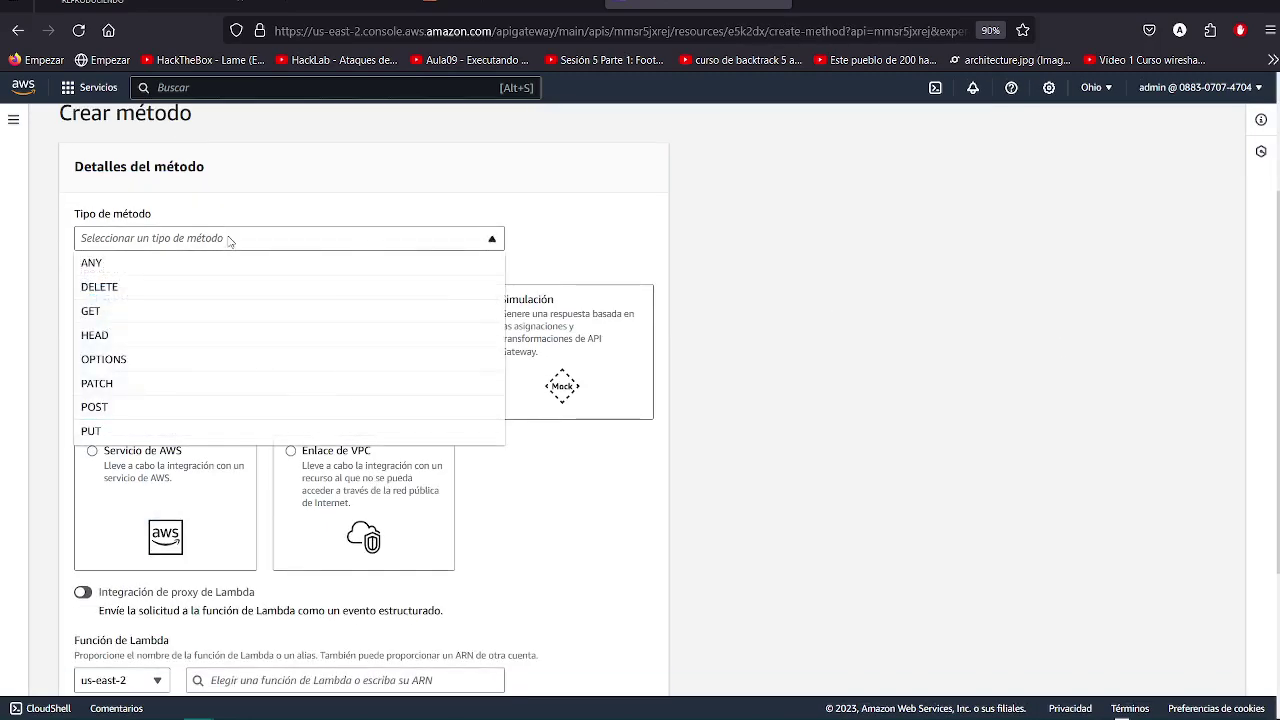
click(168, 314)
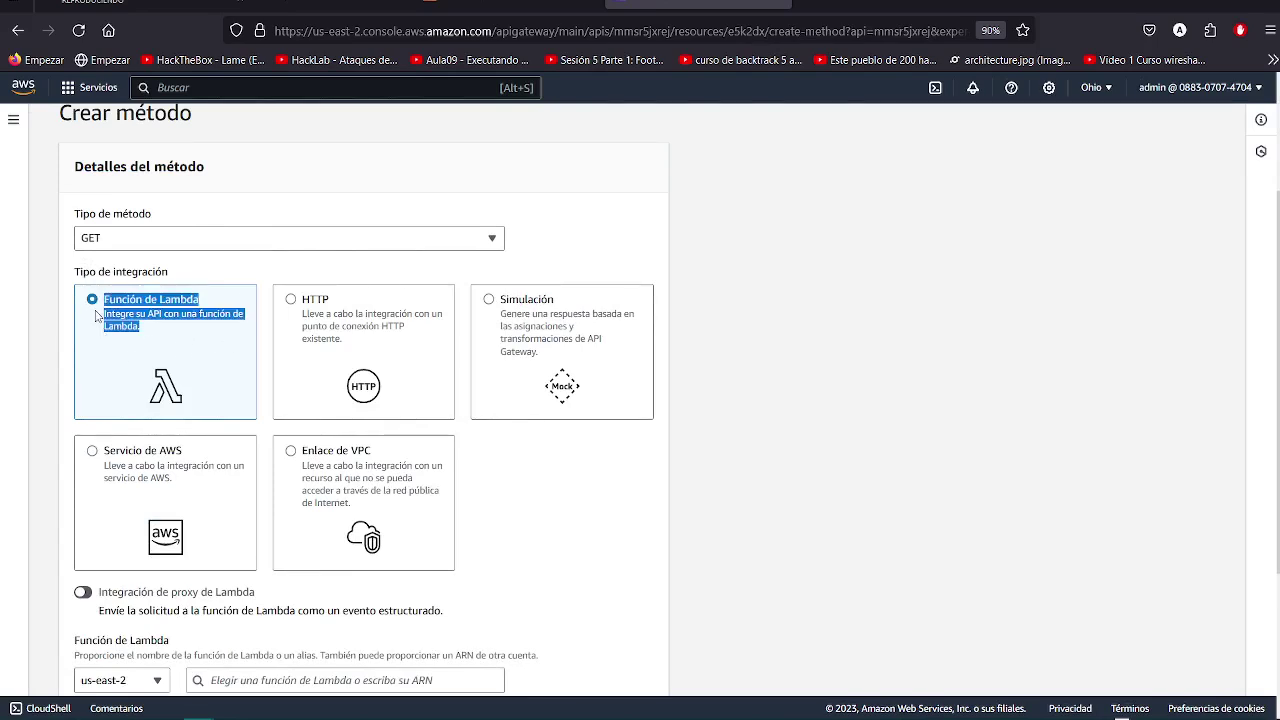
triple_click(100, 328)
click(800, 360)
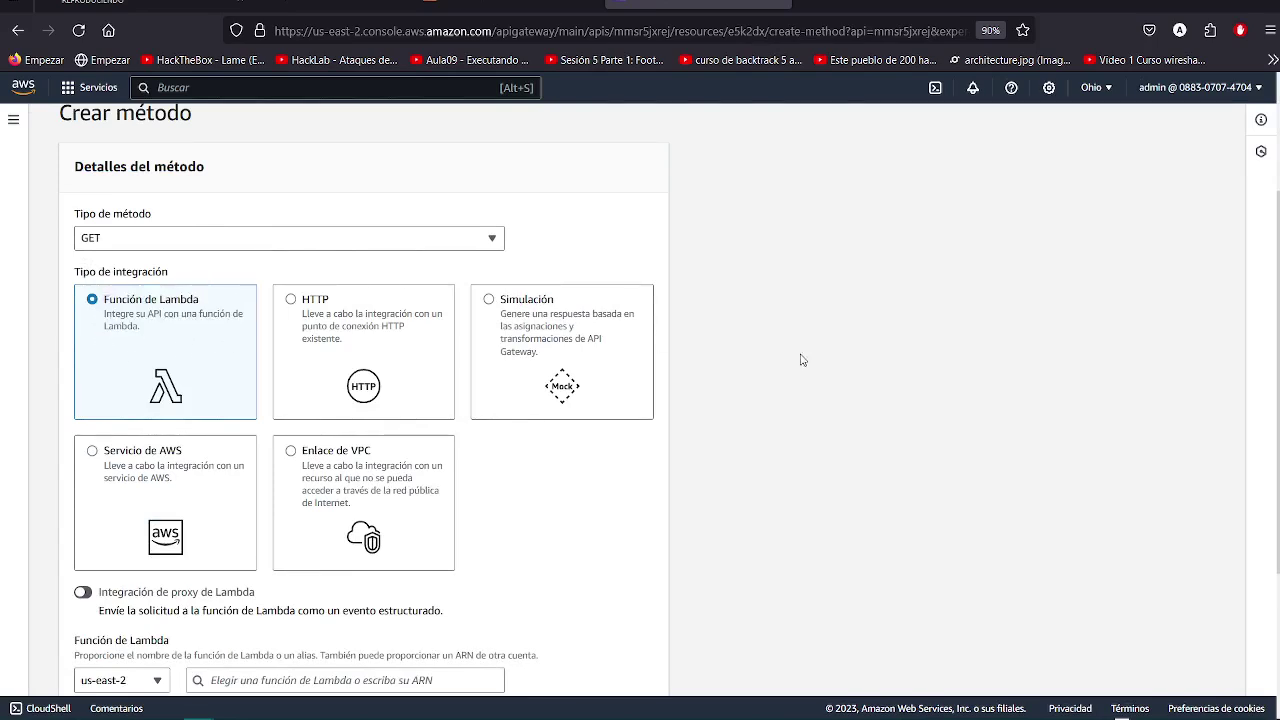
Enable Lambda proxy integration for the GET method
scroll(241, 473, down, 2)
drag(80, 453, 469, 469)
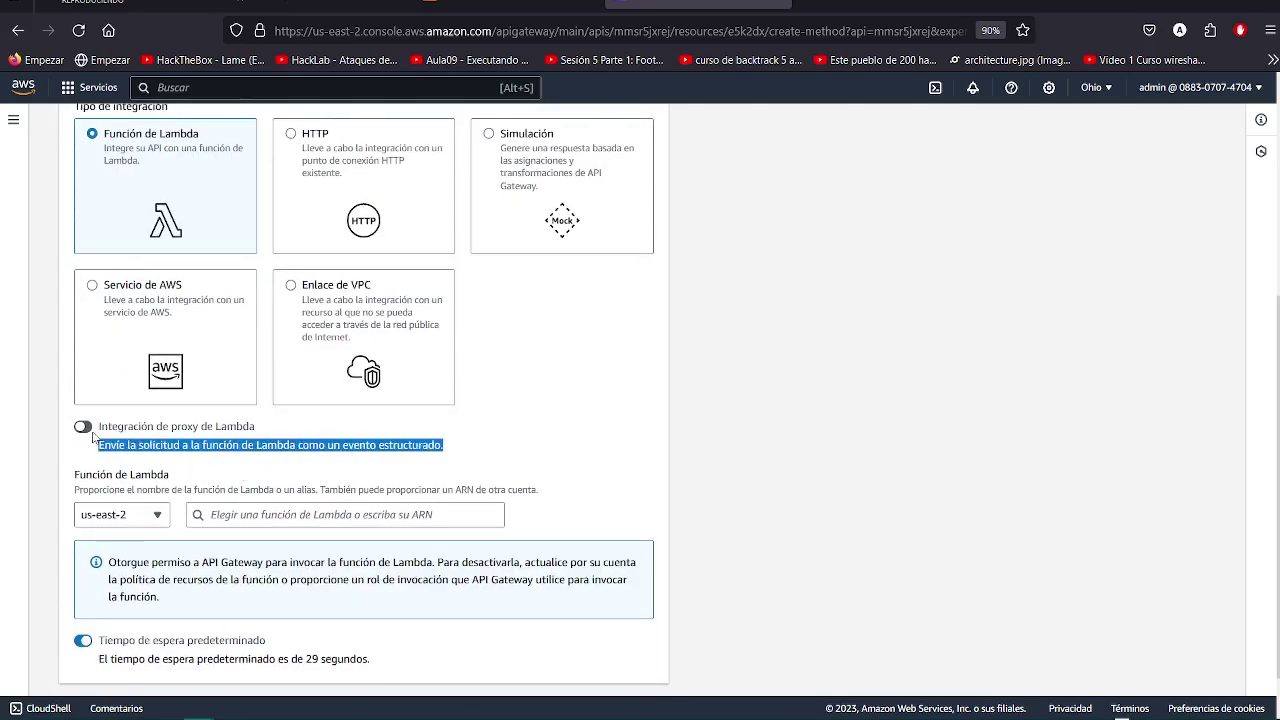
scroll(287, 472, down, 1)
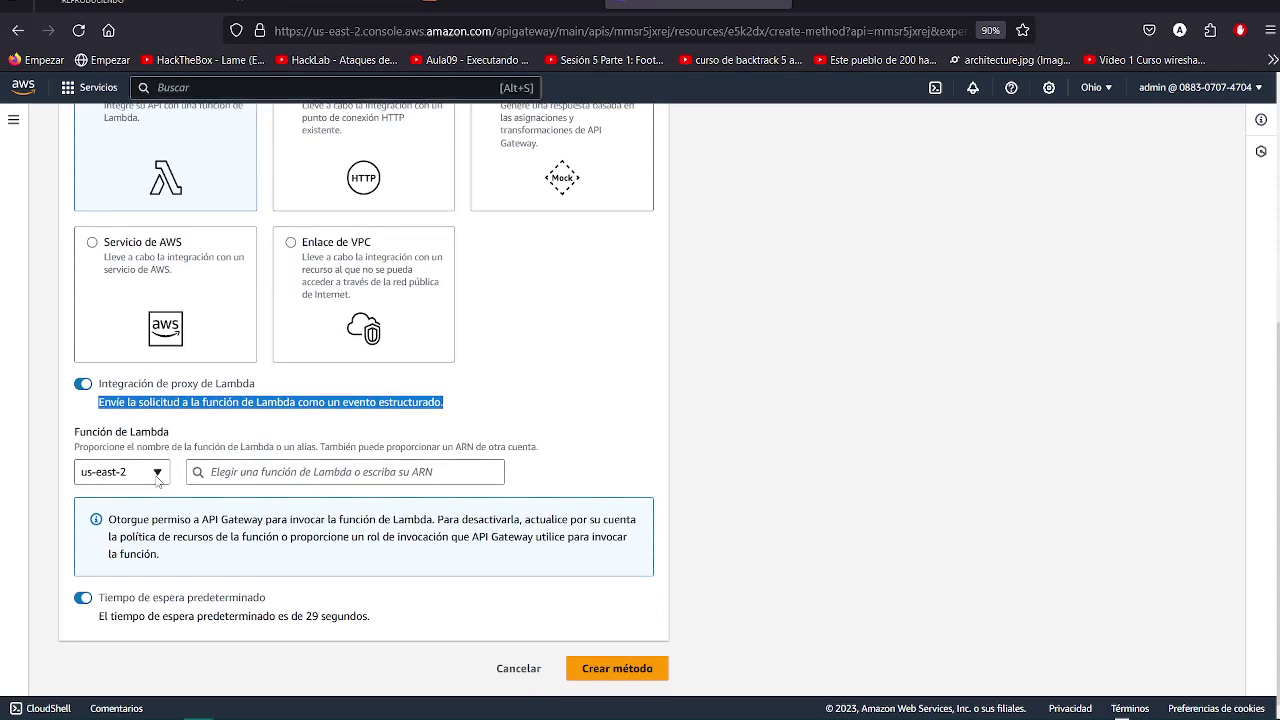
Check the function's name in the Lambda tab, choose lambdaWithApiGateway in us-east-2 as the method's Lambda function and create the method
click(236, 471)
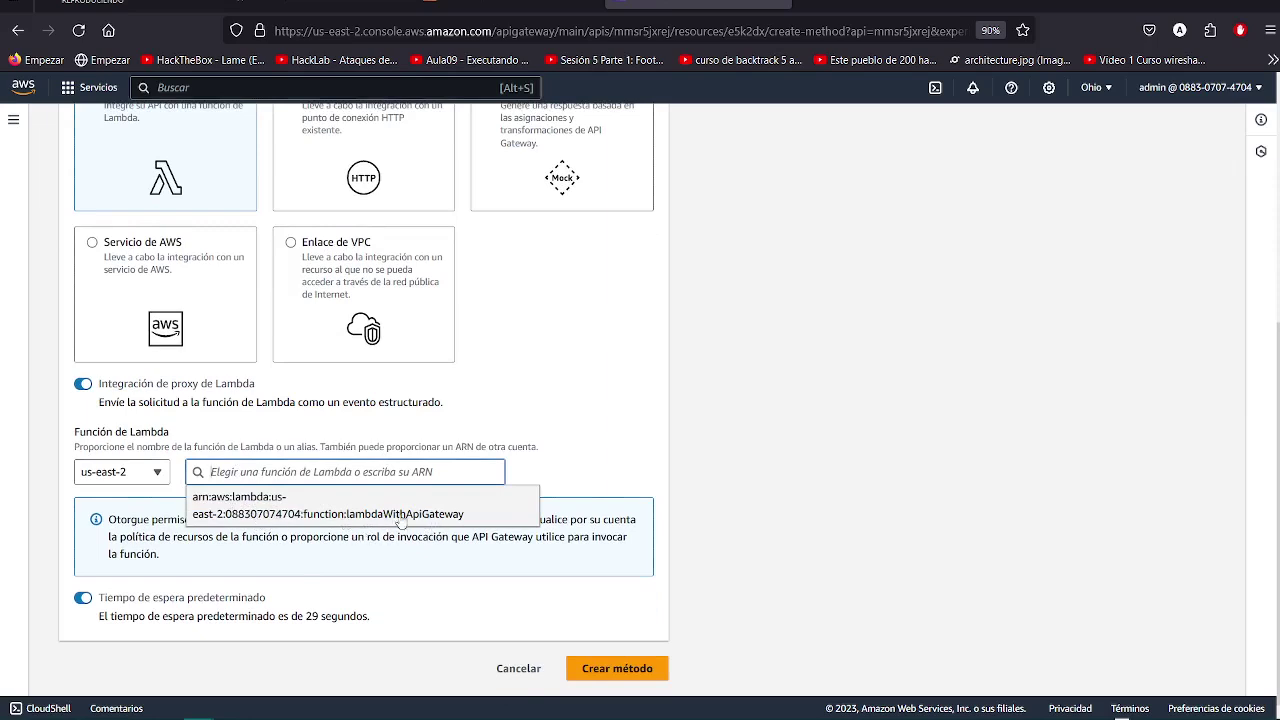
click(472, 10)
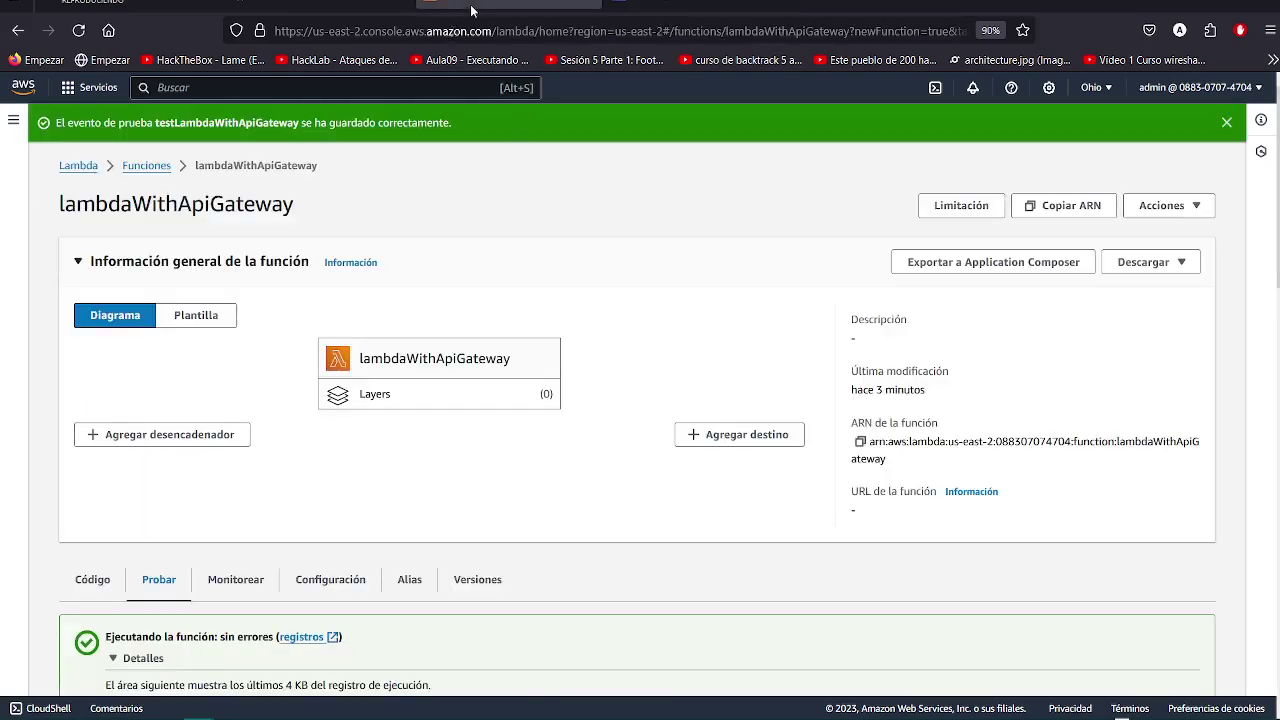
drag(517, 362, 354, 366)
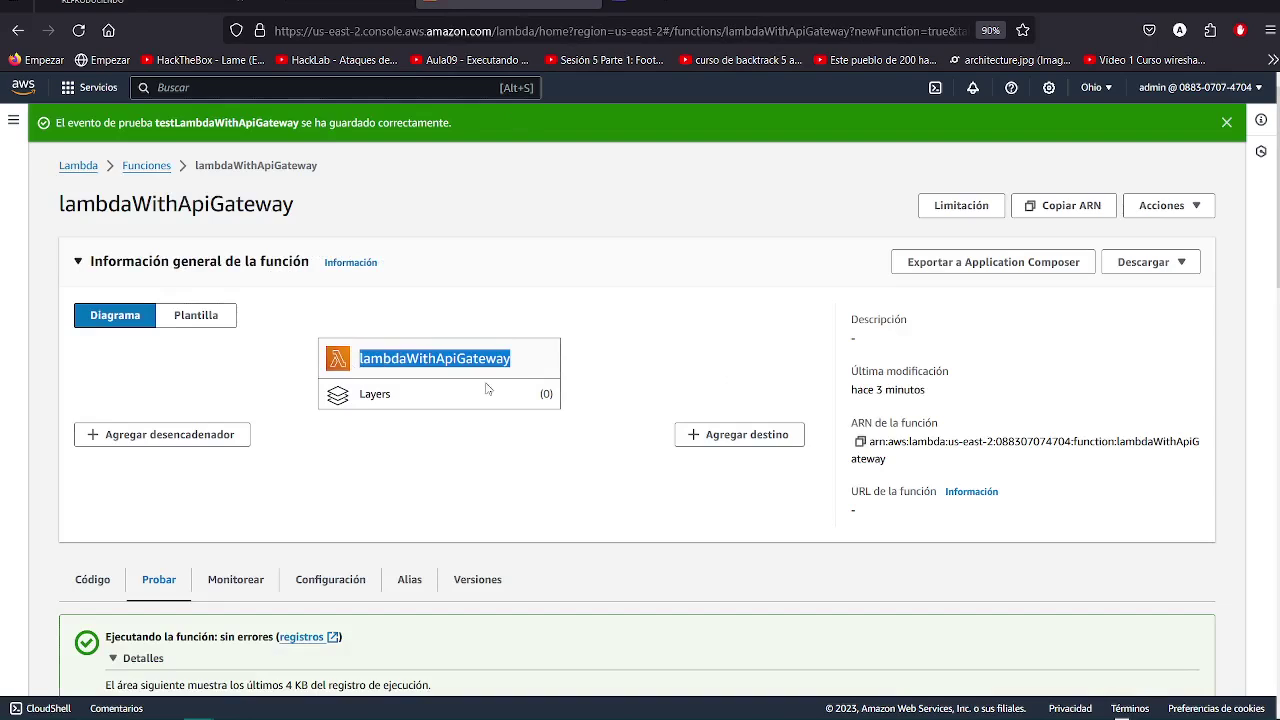
mouse_move(888, 460)
mouse_down()
mouse_move(860, 442)
mouse_move(873, 459)
mouse_up()
click(700, 5)
click(272, 505)
click(601, 672)
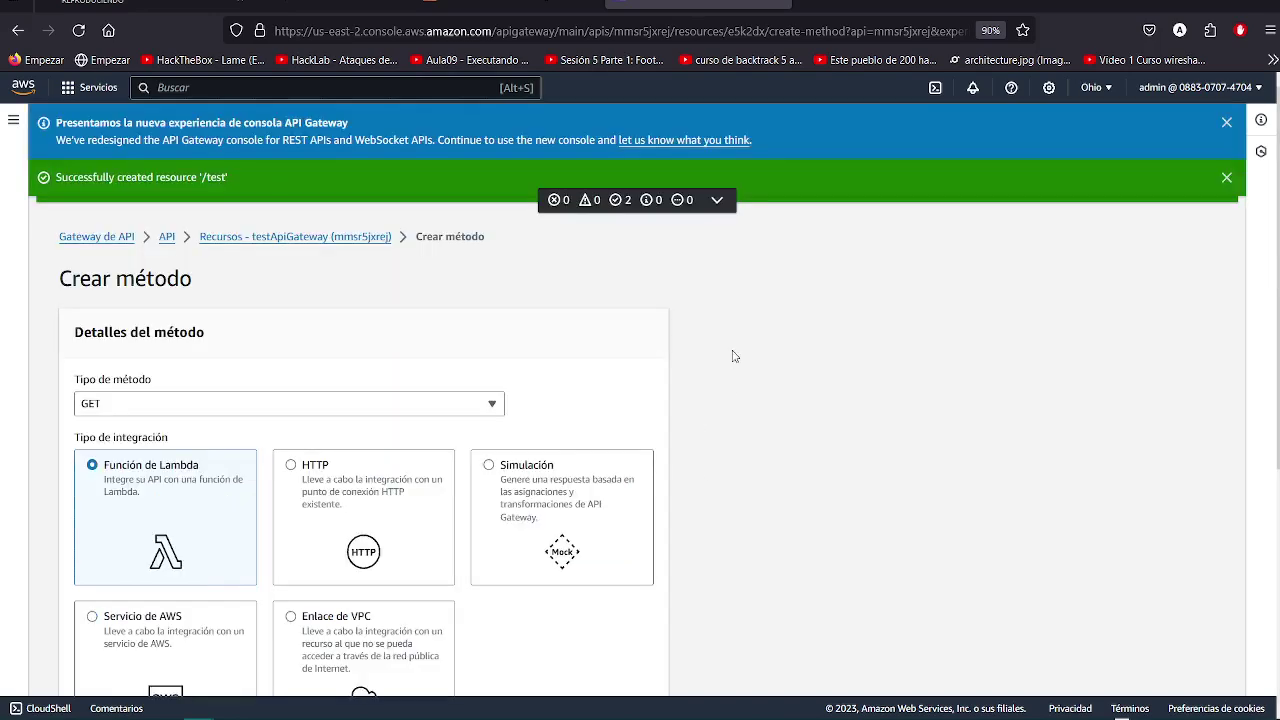
Review the GET method's execution flow and its integration request configuration
scroll(785, 309, down, 4)
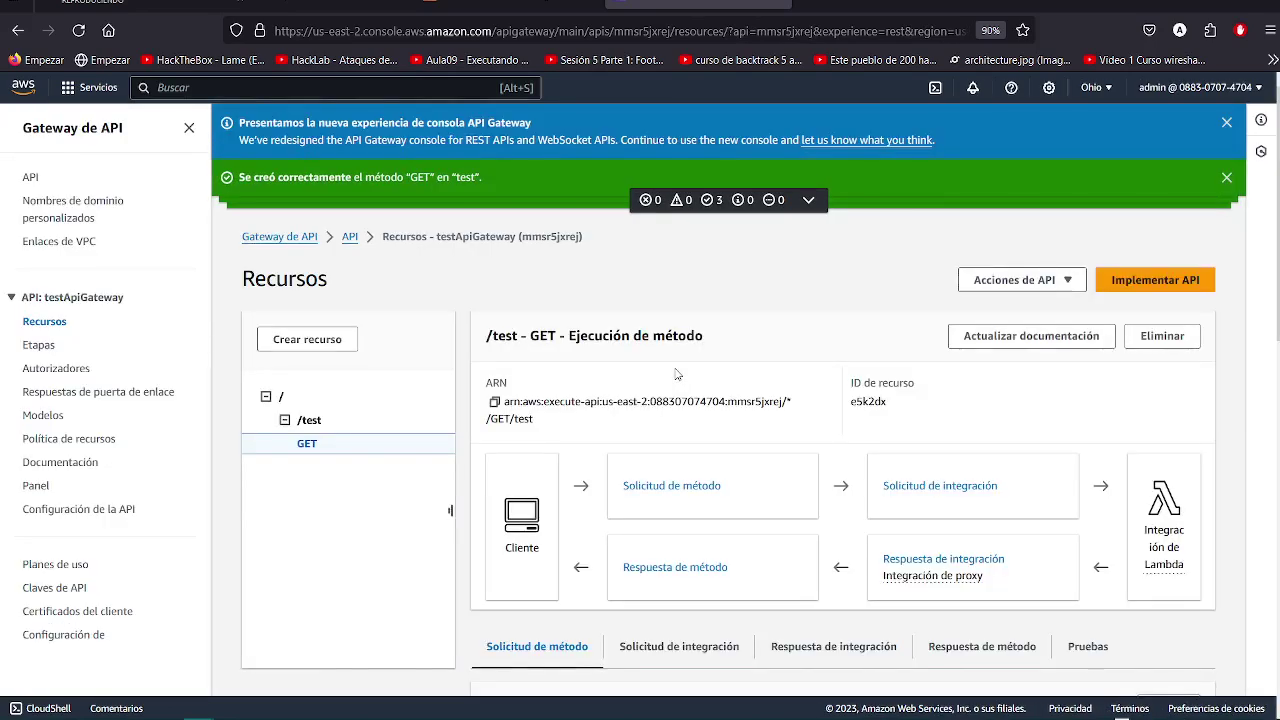
scroll(675, 374, down, 1)
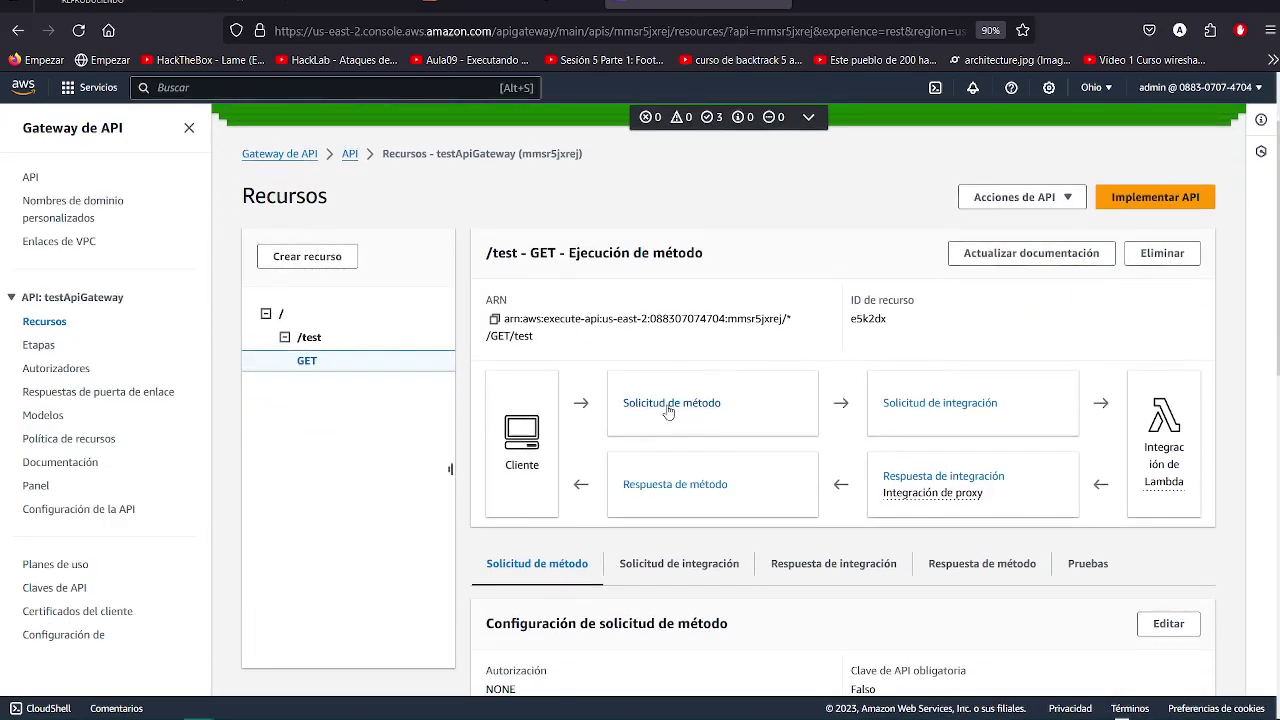
click(925, 405)
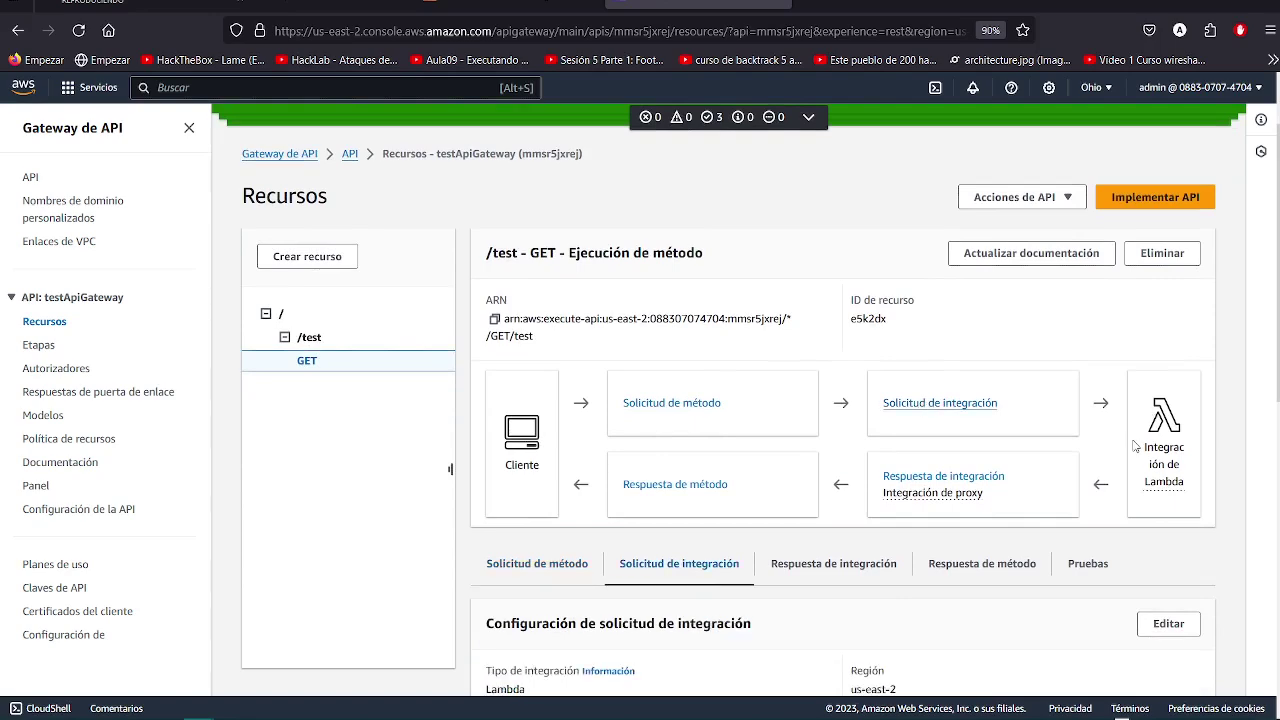
scroll(887, 316, down, 4)
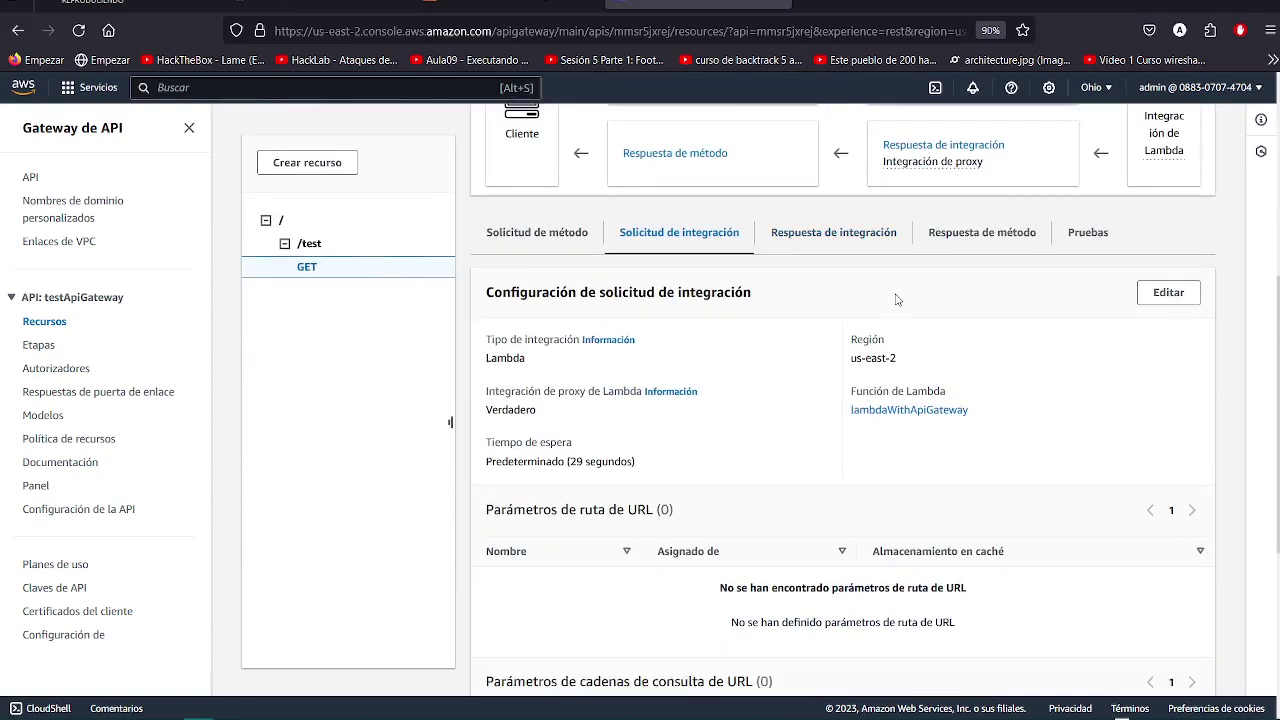
scroll(900, 290, up, 1)
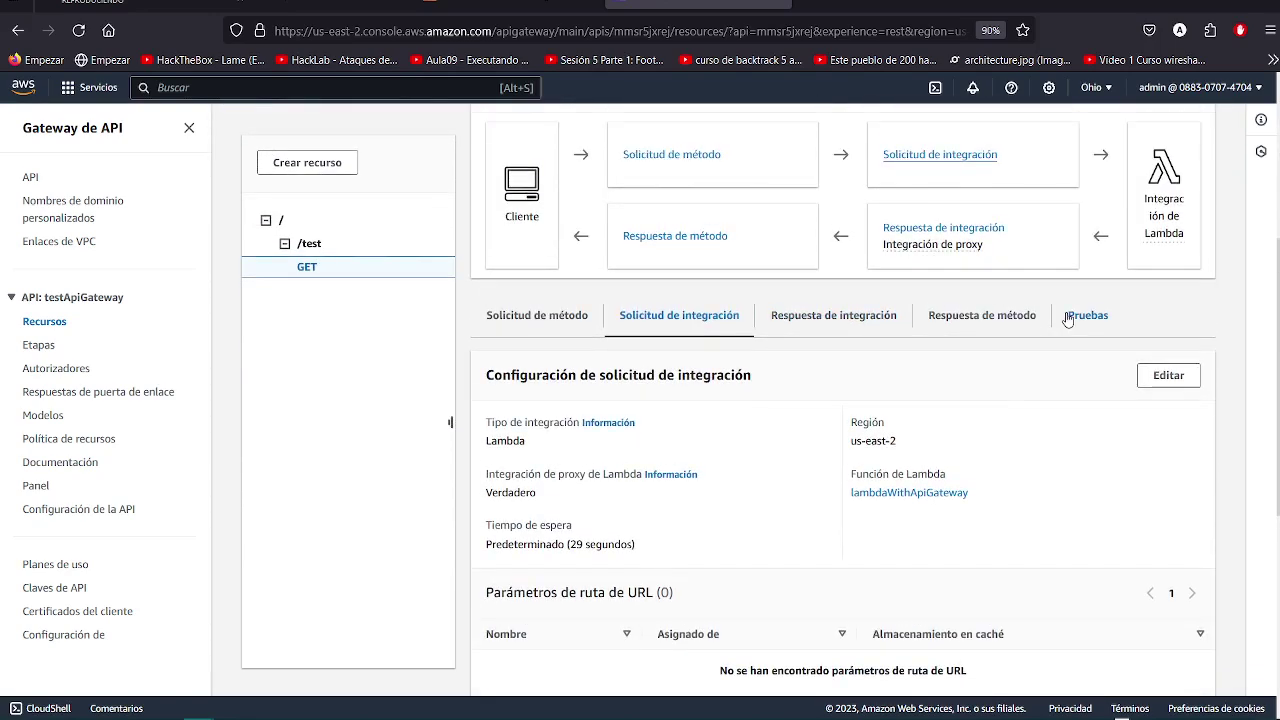
Run a test of the /test GET method with the query string param1=jasvabdk
click(1077, 318)
click(541, 420)
text(param)
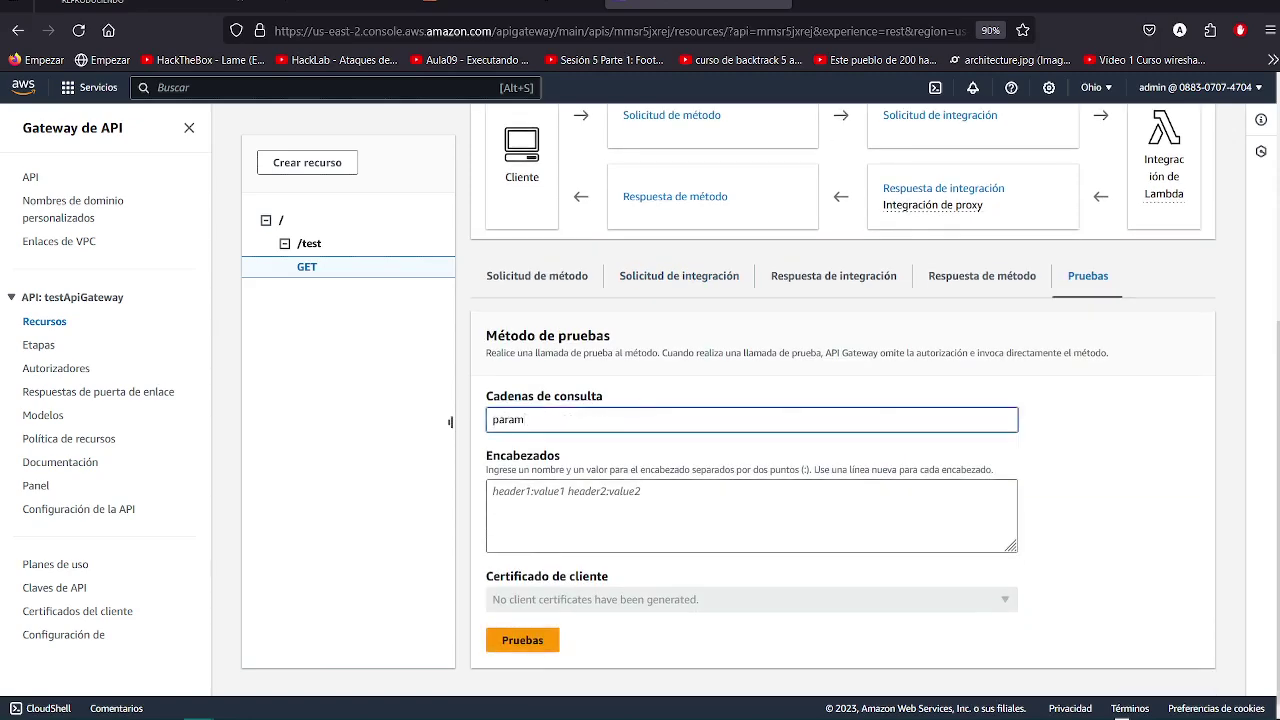
text(1=jasvabdk)
click(518, 640)
Examine the GET test's response body, status and execution log, comparing them with the lambdaWithApiGateway function's own test output
drag(537, 152, 1000, 540)
click(783, 301)
drag(652, 233, 542, 232)
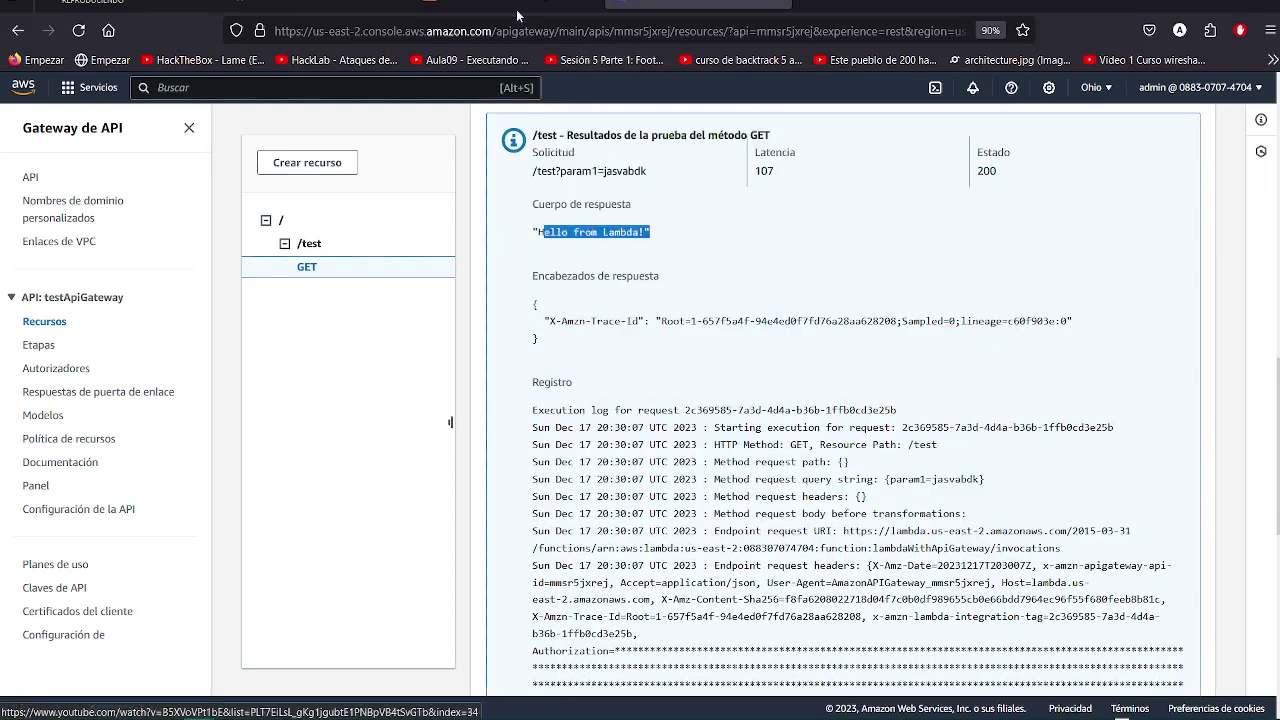
click(525, 6)
scroll(356, 390, down, 3)
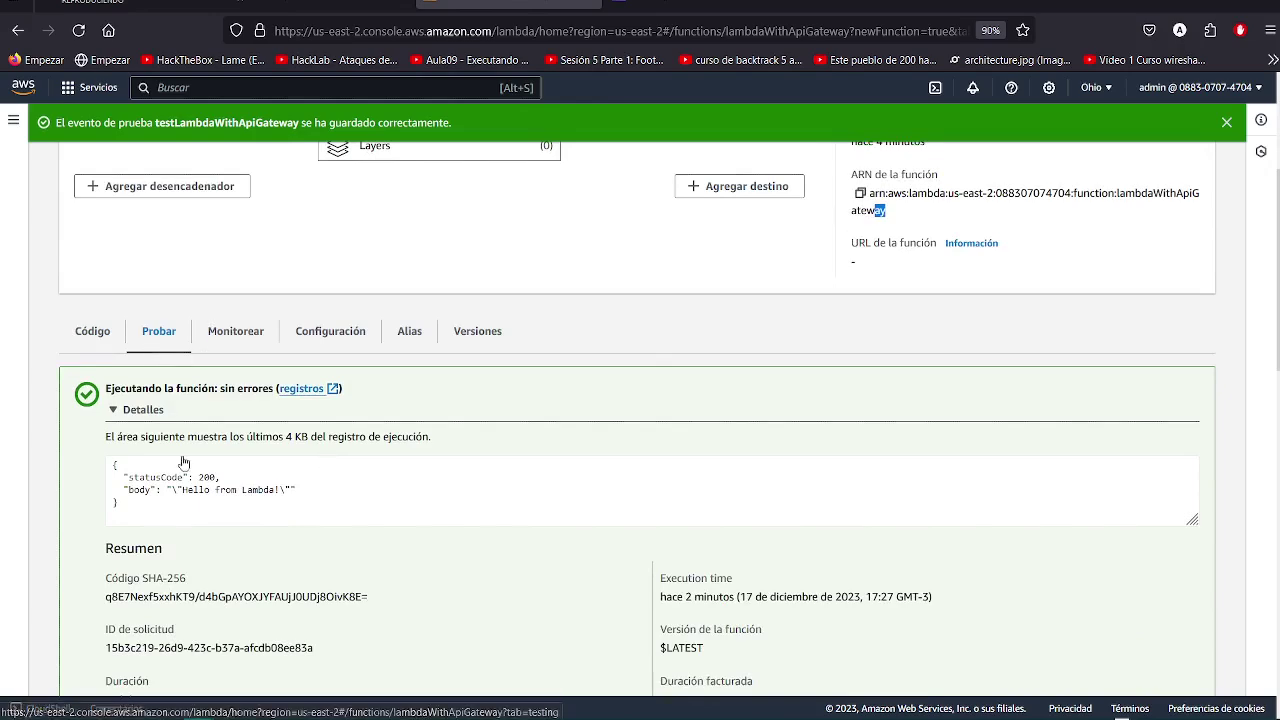
drag(300, 505, 112, 462)
click(700, 8)
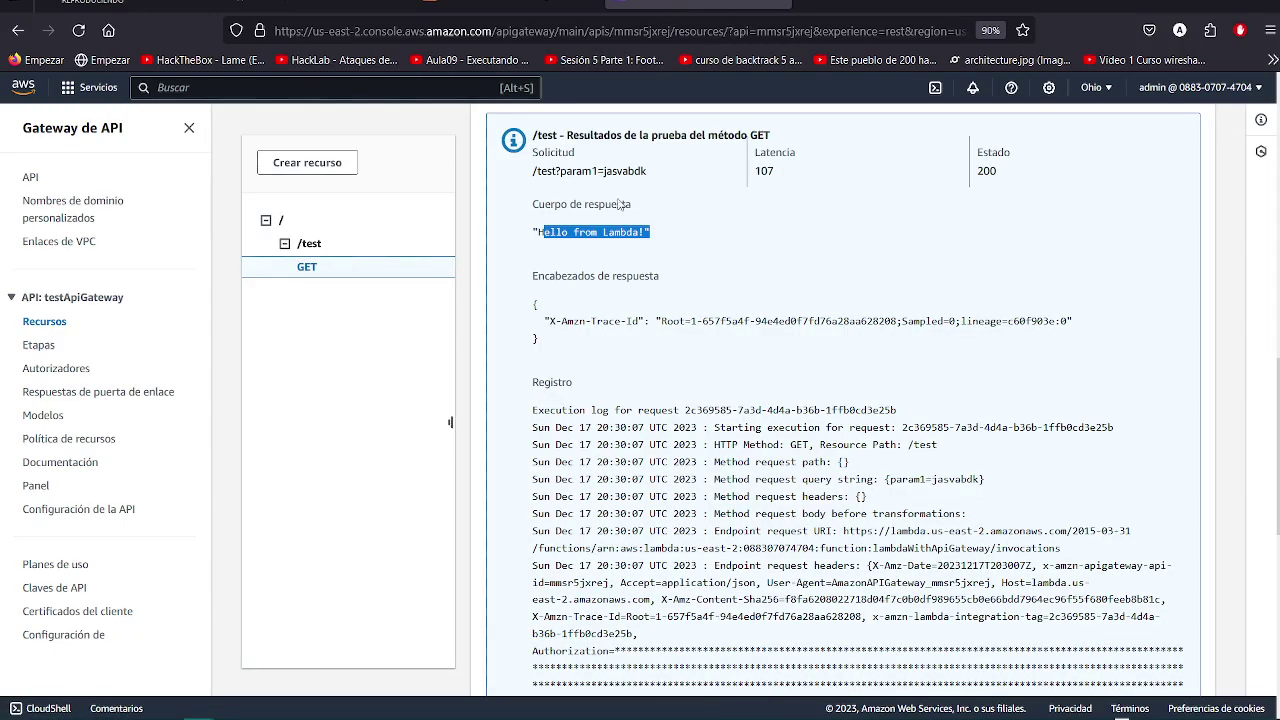
double_click(986, 171)
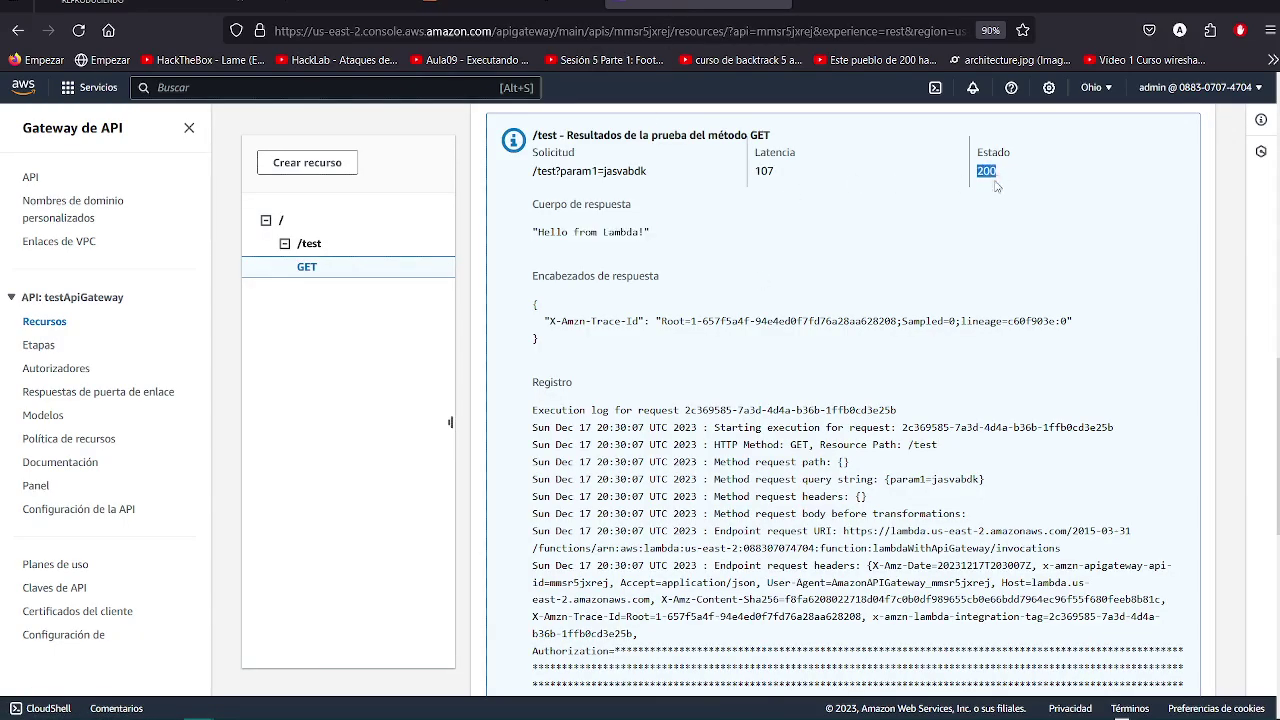
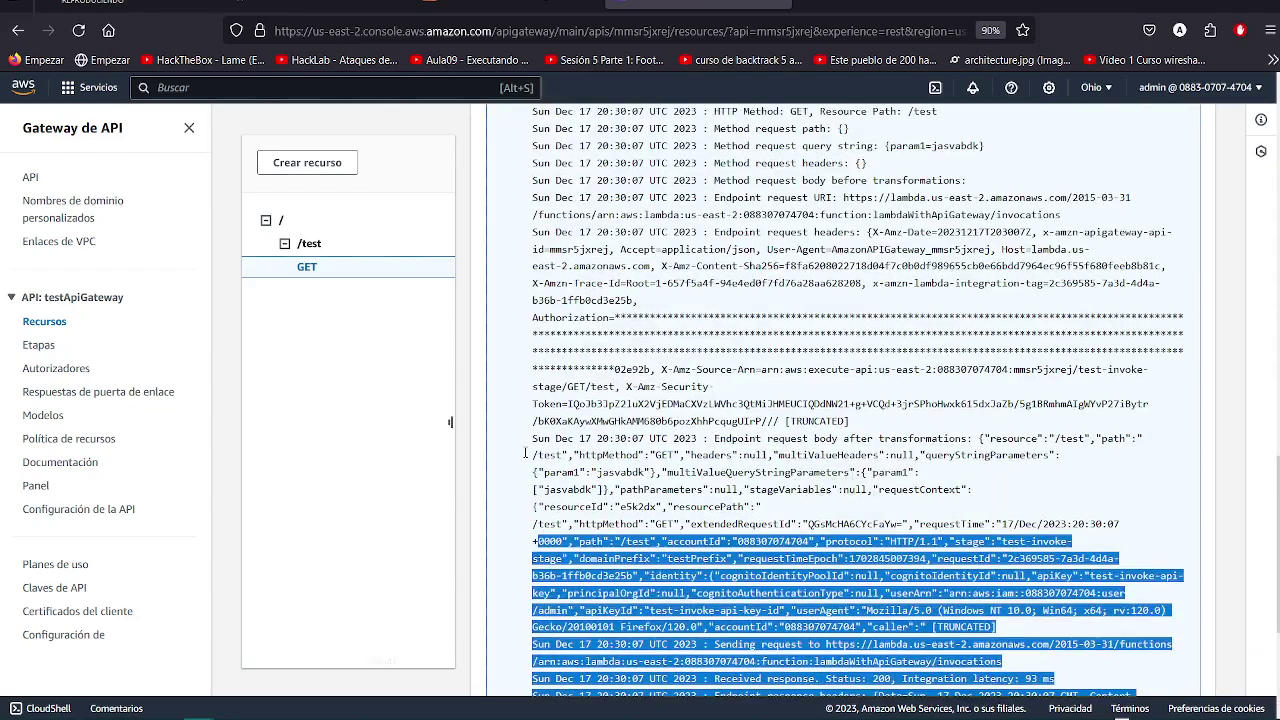
drag(752, 459, 627, 385)
click(866, 366)
Deploy the API to a new stage named dev with the deployment description causvabdk
scroll(866, 366, up, 3)
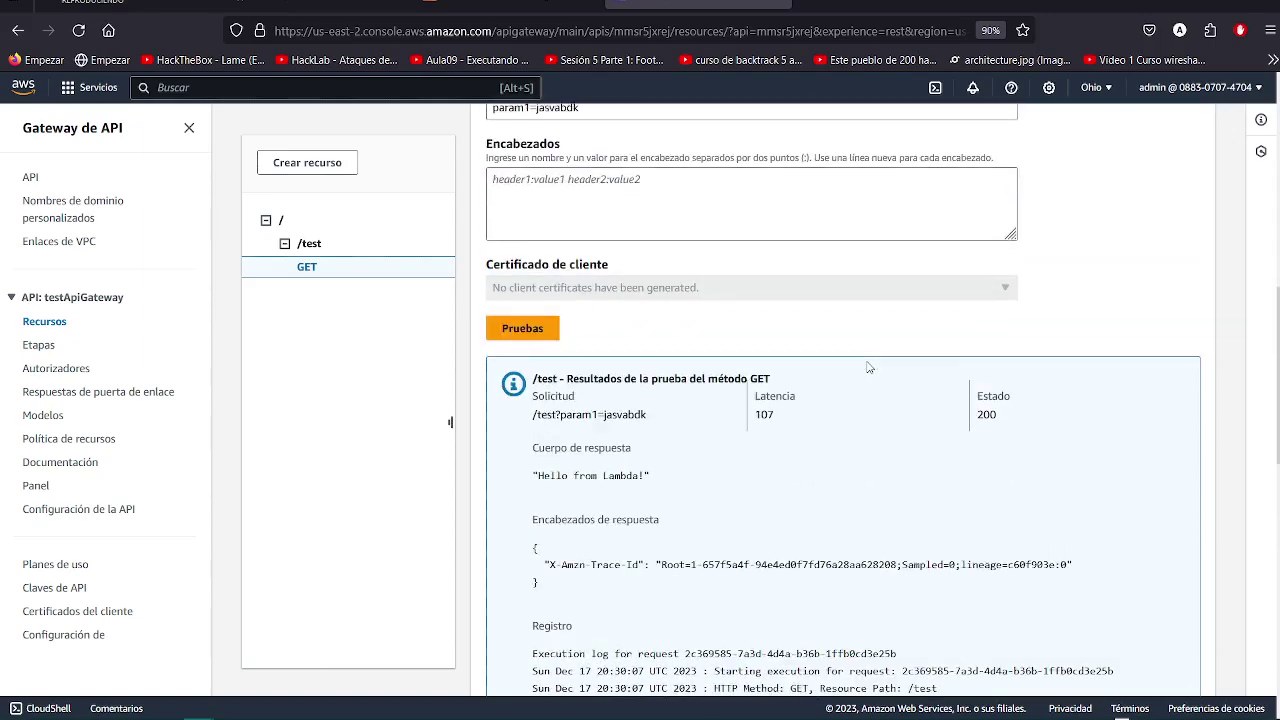
scroll(743, 388, up, 10)
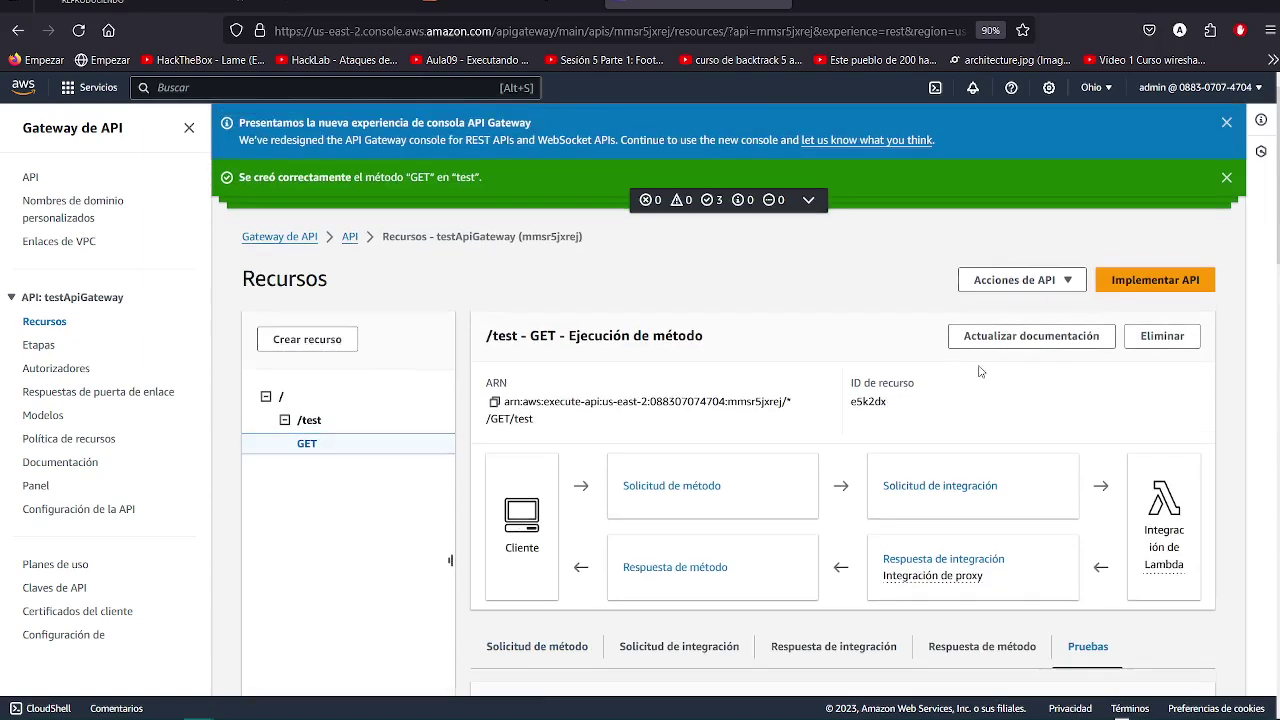
click(1198, 290)
click(474, 386)
click(472, 410)
click(473, 373)
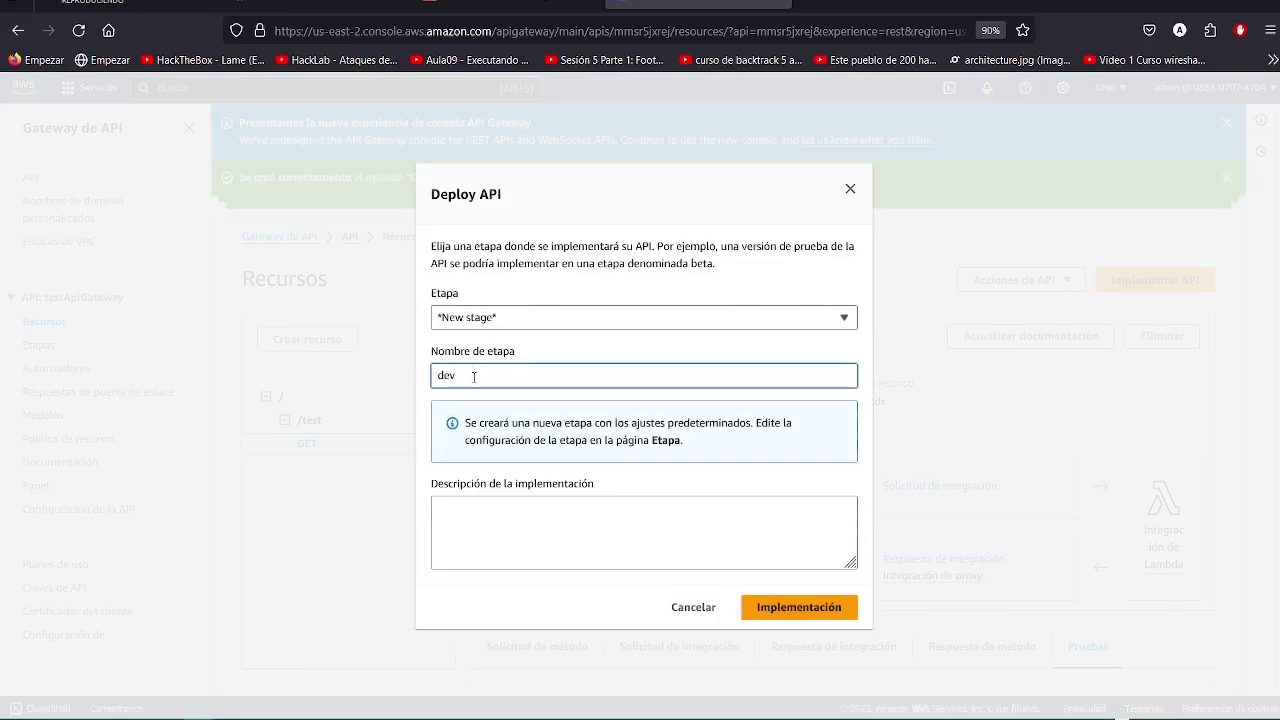
click(499, 542)
text(causvabdk)
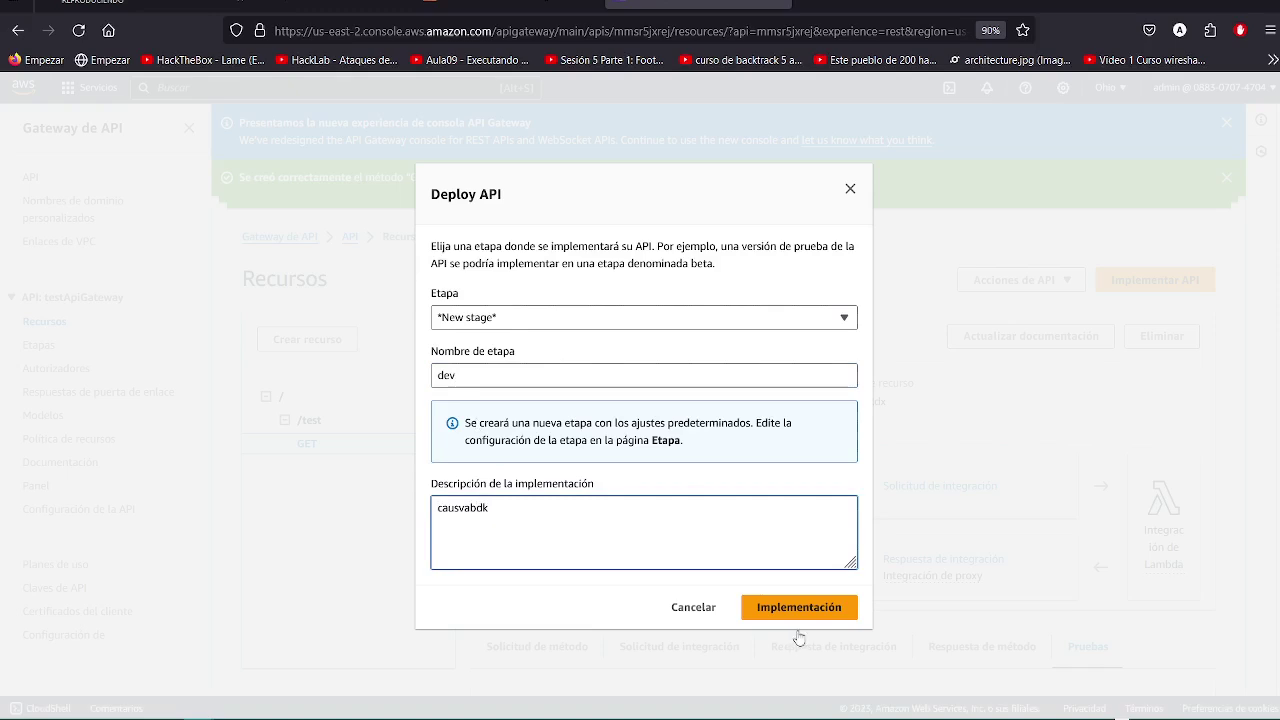
click(791, 612)
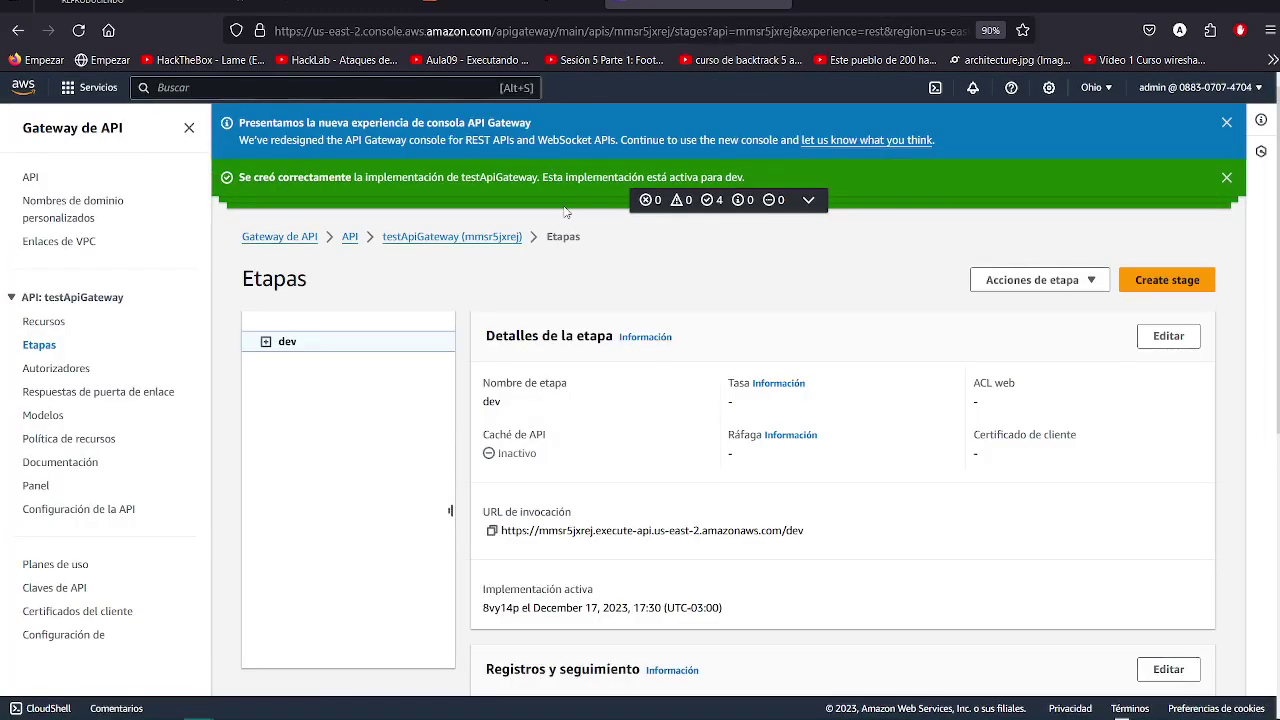
Copy the invoke URL of the dev stage
scroll(540, 340, down, 3)
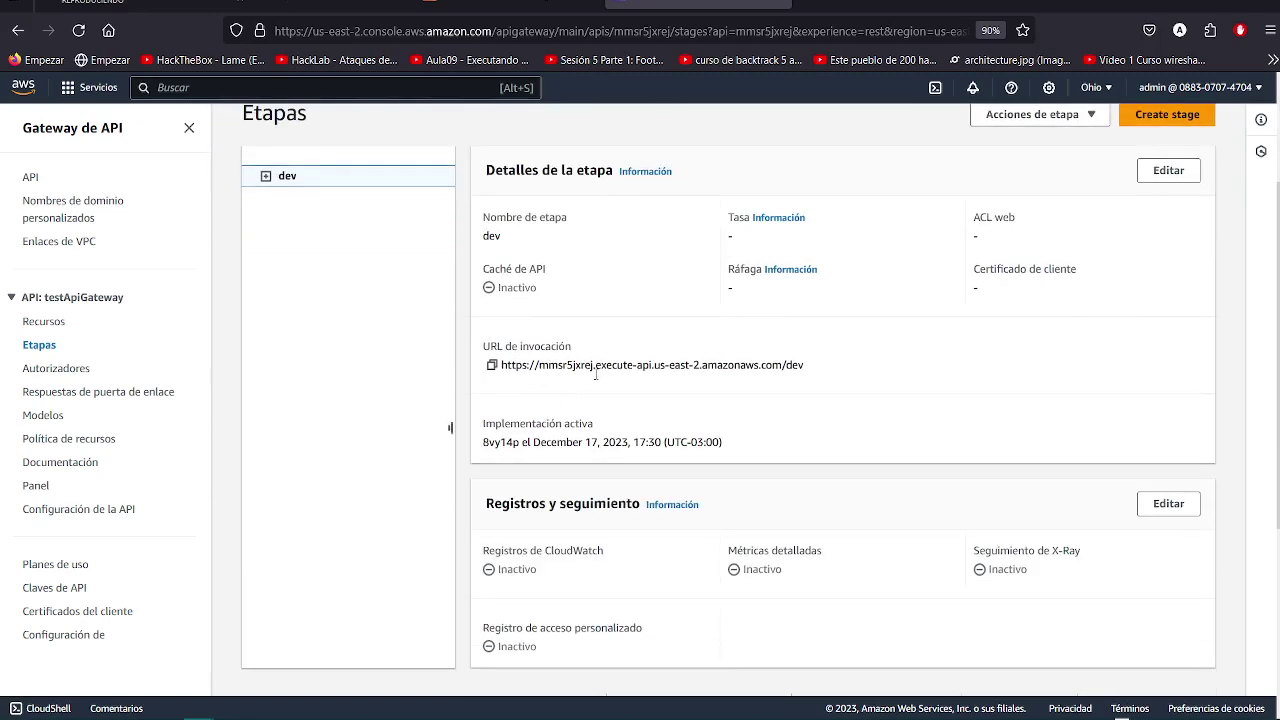
drag(806, 375, 490, 367)
key(ctrl+c)
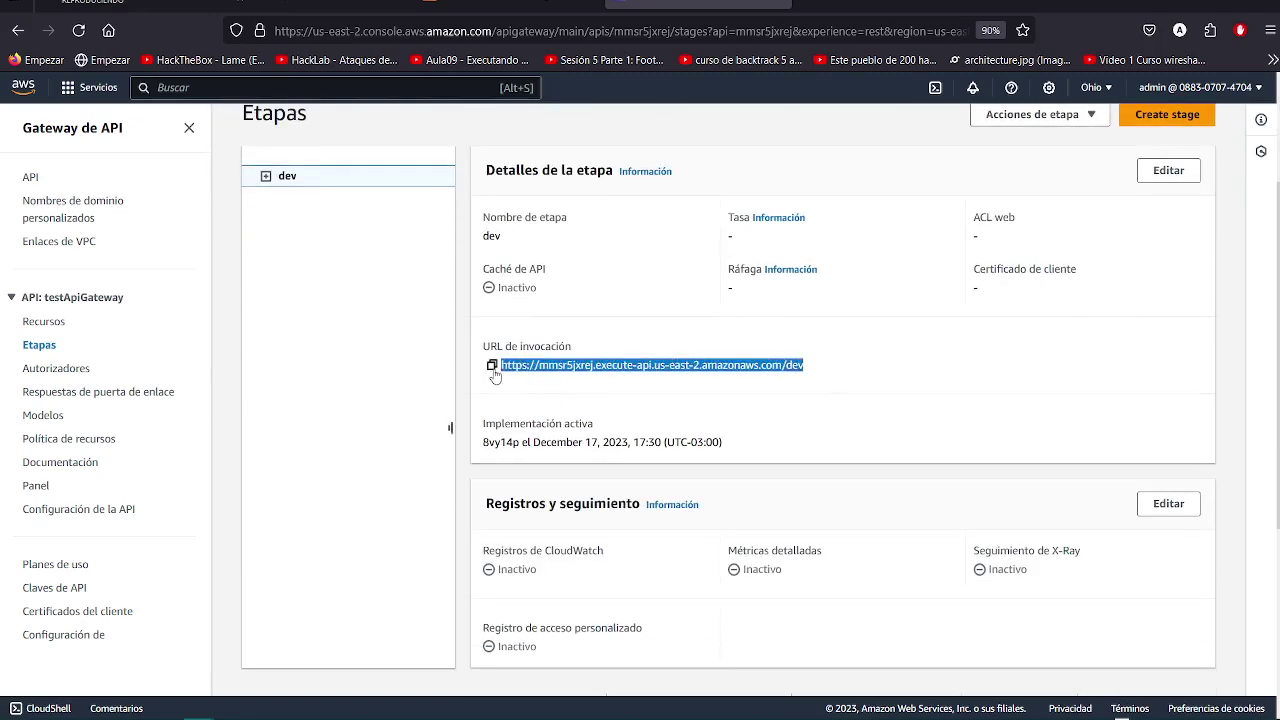
right_click(508, 366)
click(537, 163)
Switch to Postman, create a new HTTP request with the copied dev stage URL and send it as GET
key(alt+Tab)
key(Tab)
key(Tab)
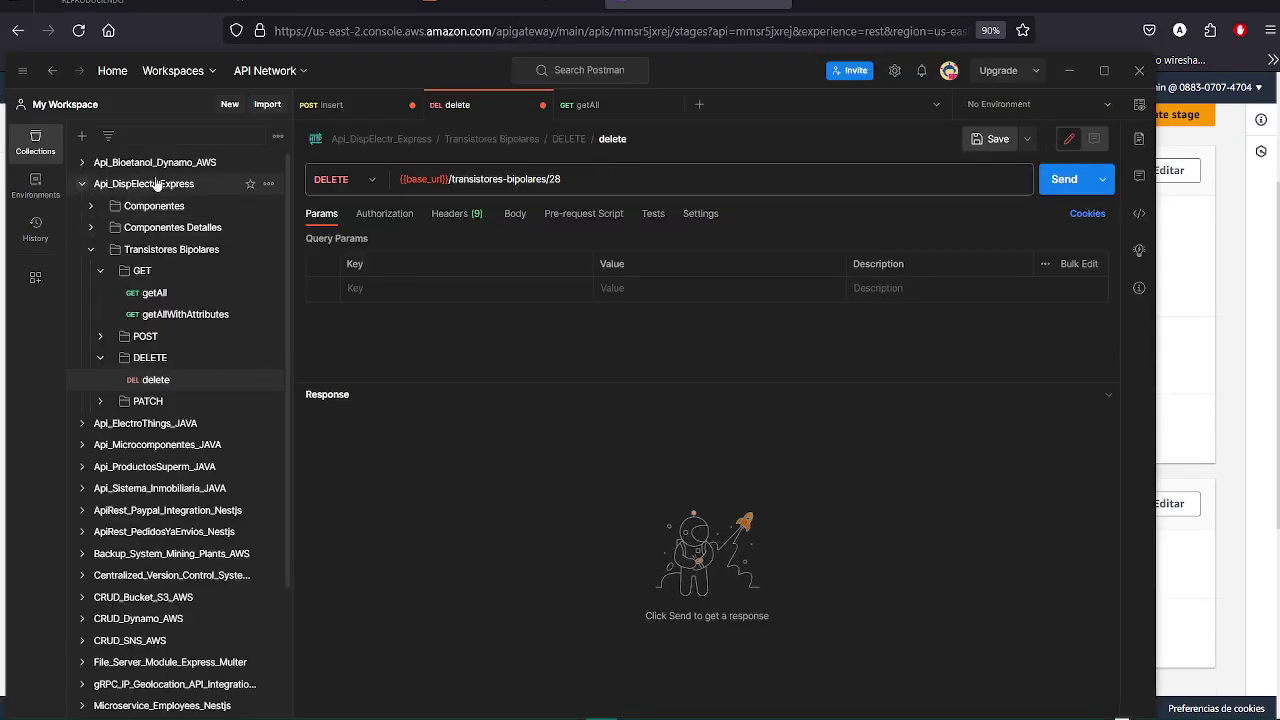
click(82, 183)
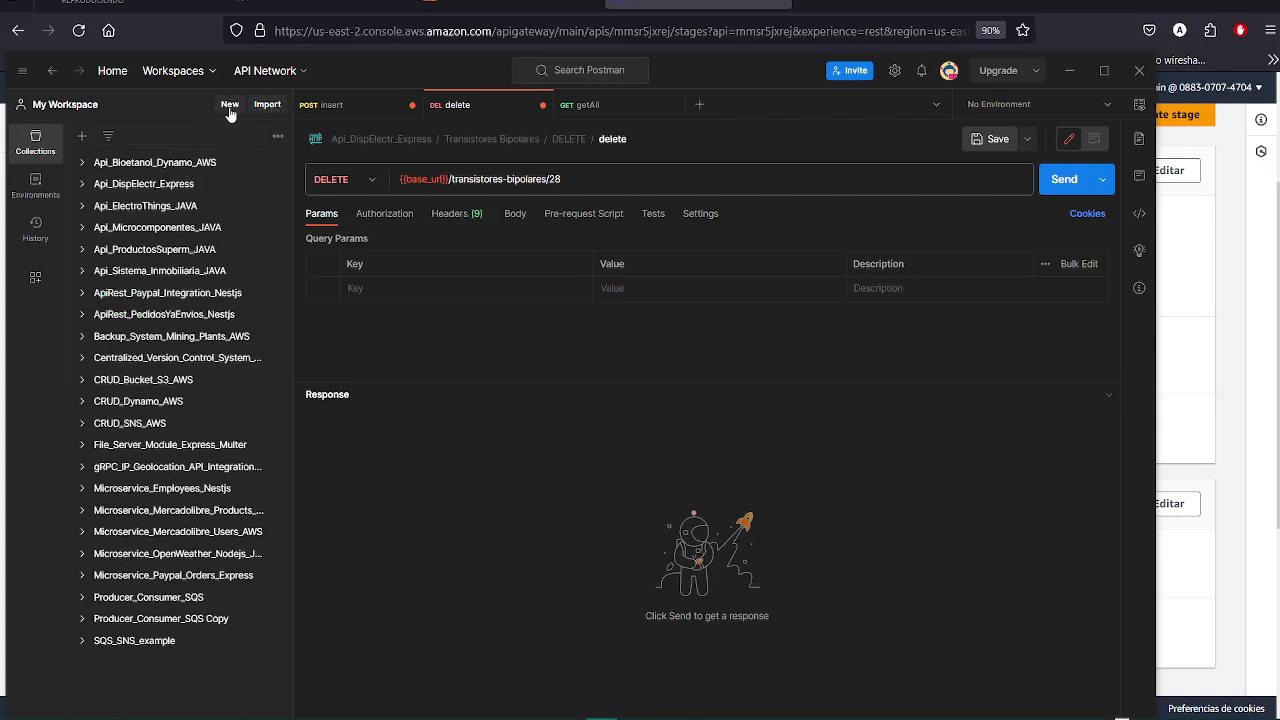
click(230, 106)
click(424, 290)
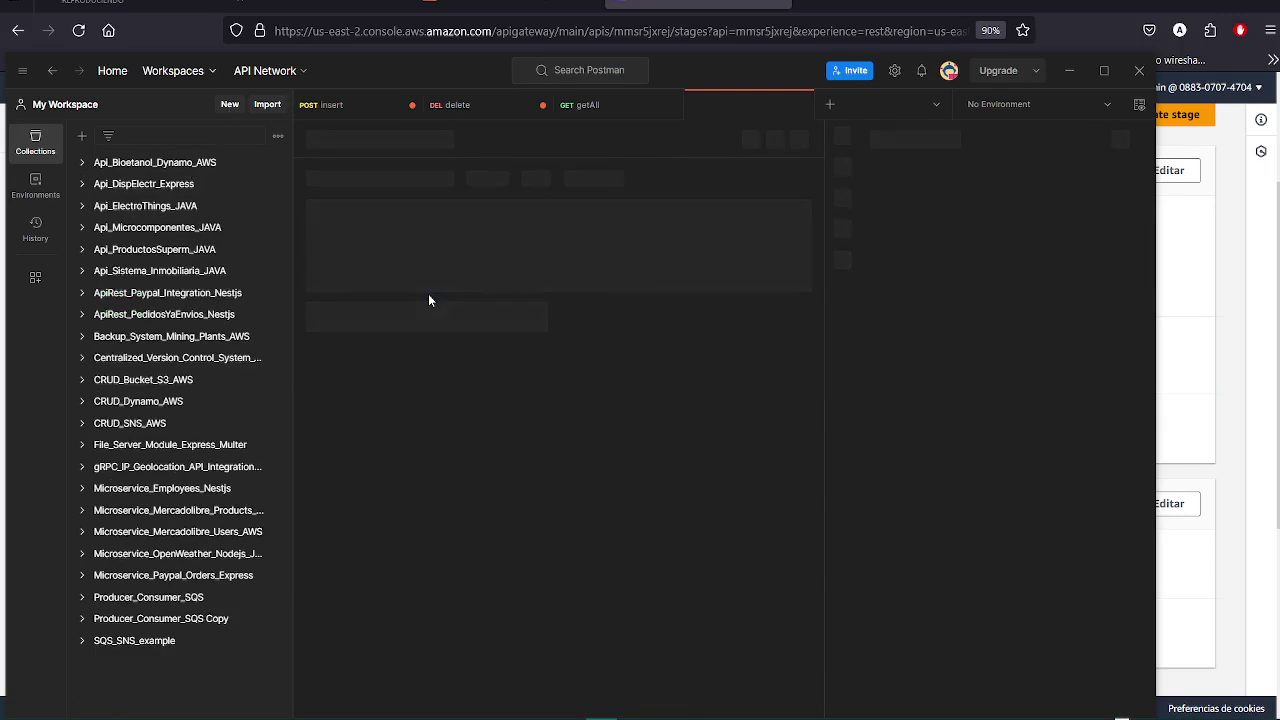
click(503, 175)
key(ctrl+v)
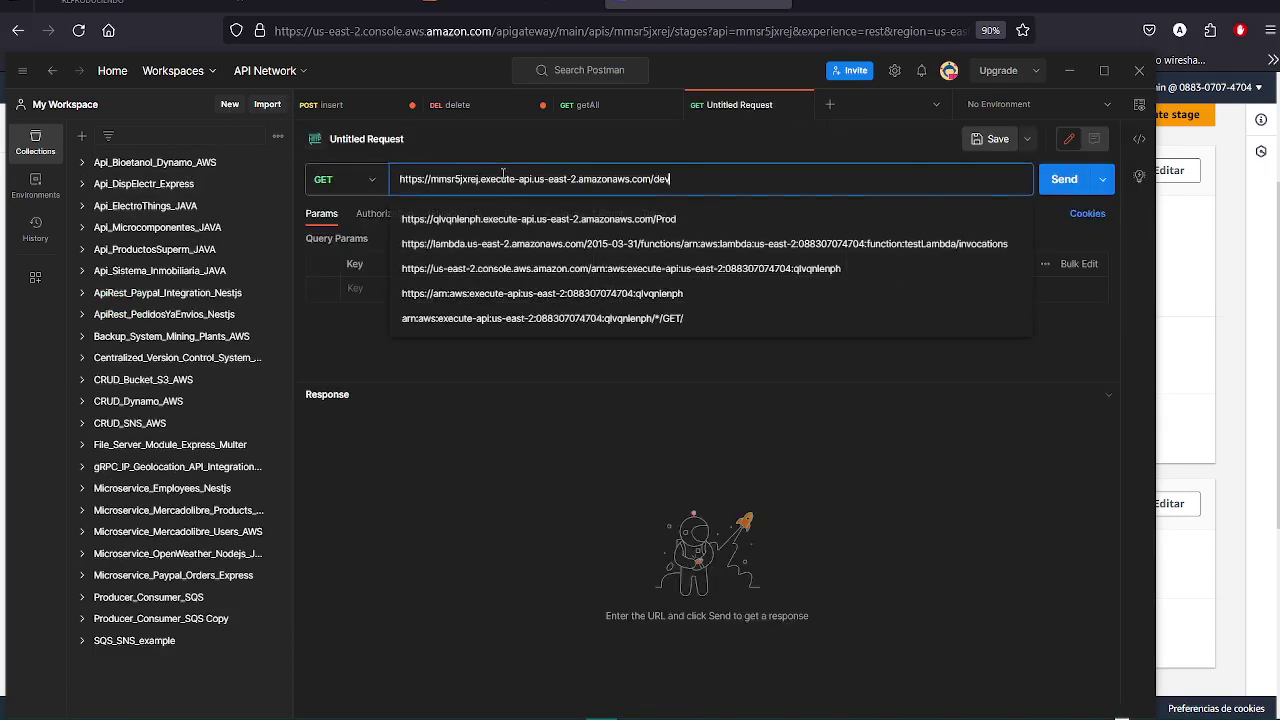
click(1058, 182)
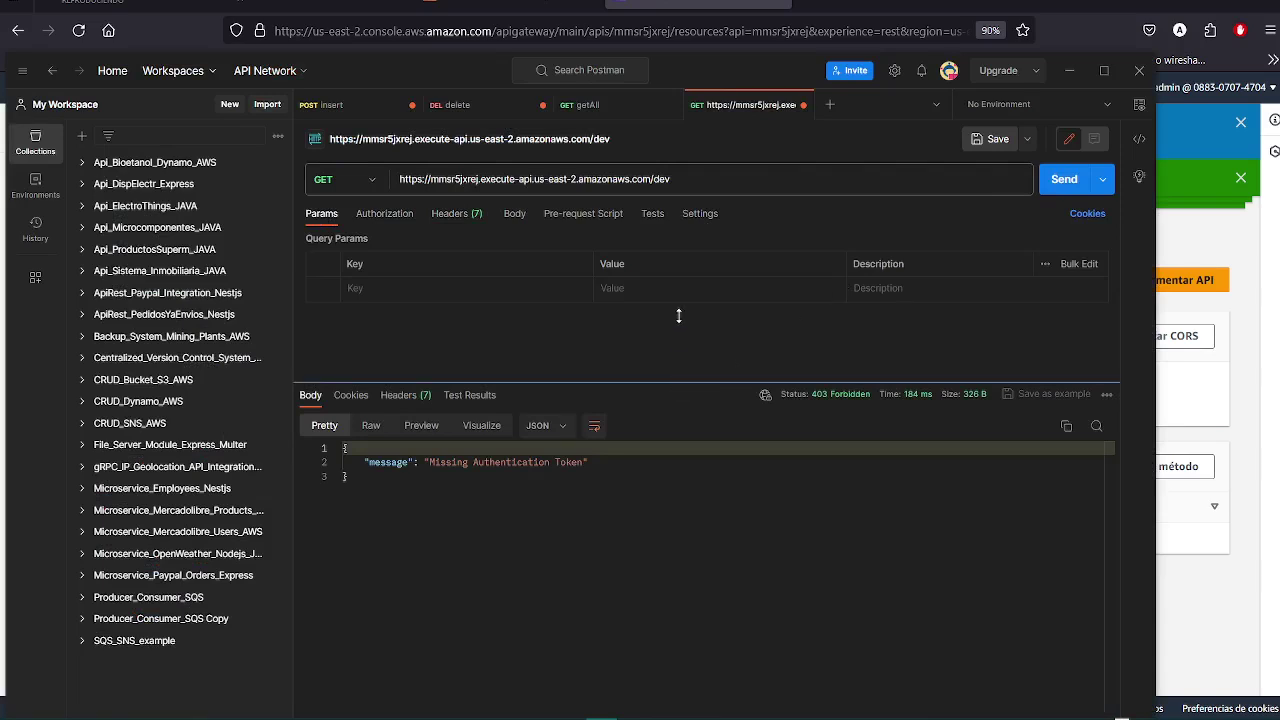
Enlarge the response area and examine the message returned by the request
drag(678, 316, 679, 316)
click(636, 402)
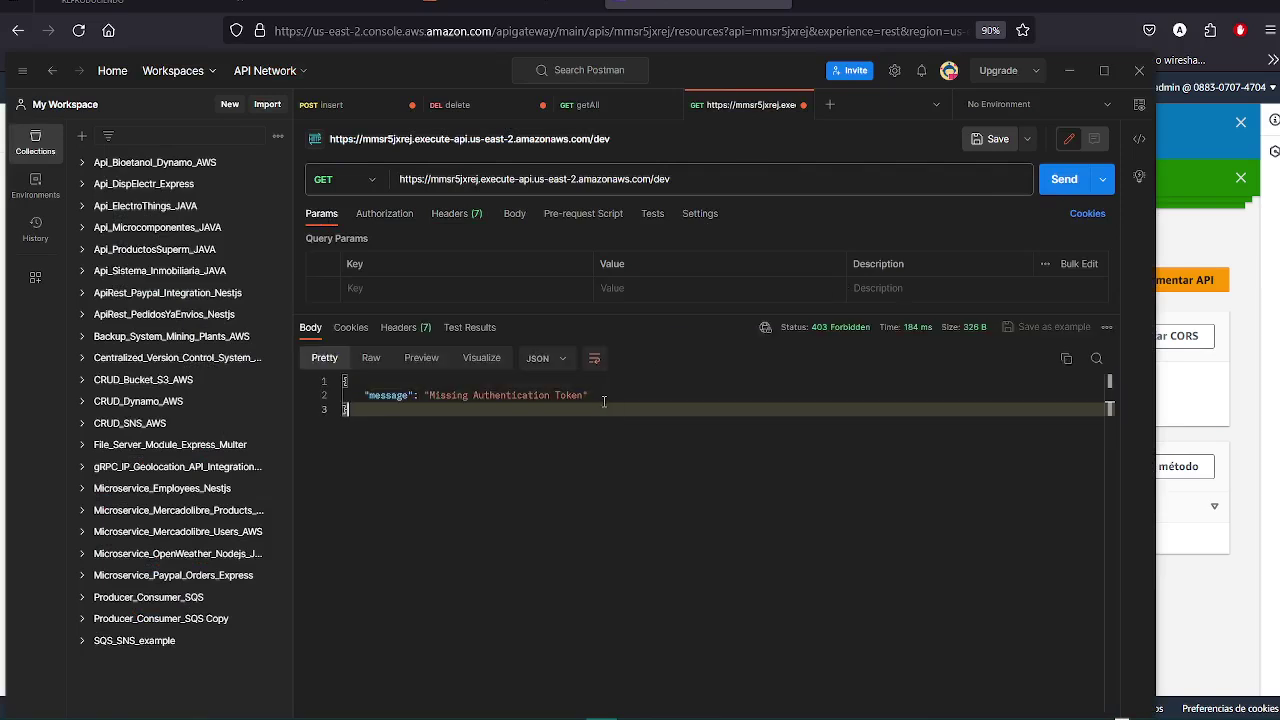
key(ctrl+a)
click(630, 438)
Switch to the browser and check the Lambda function page, the API's root and /test resources, and the GET method's details
key(alt+Tab)
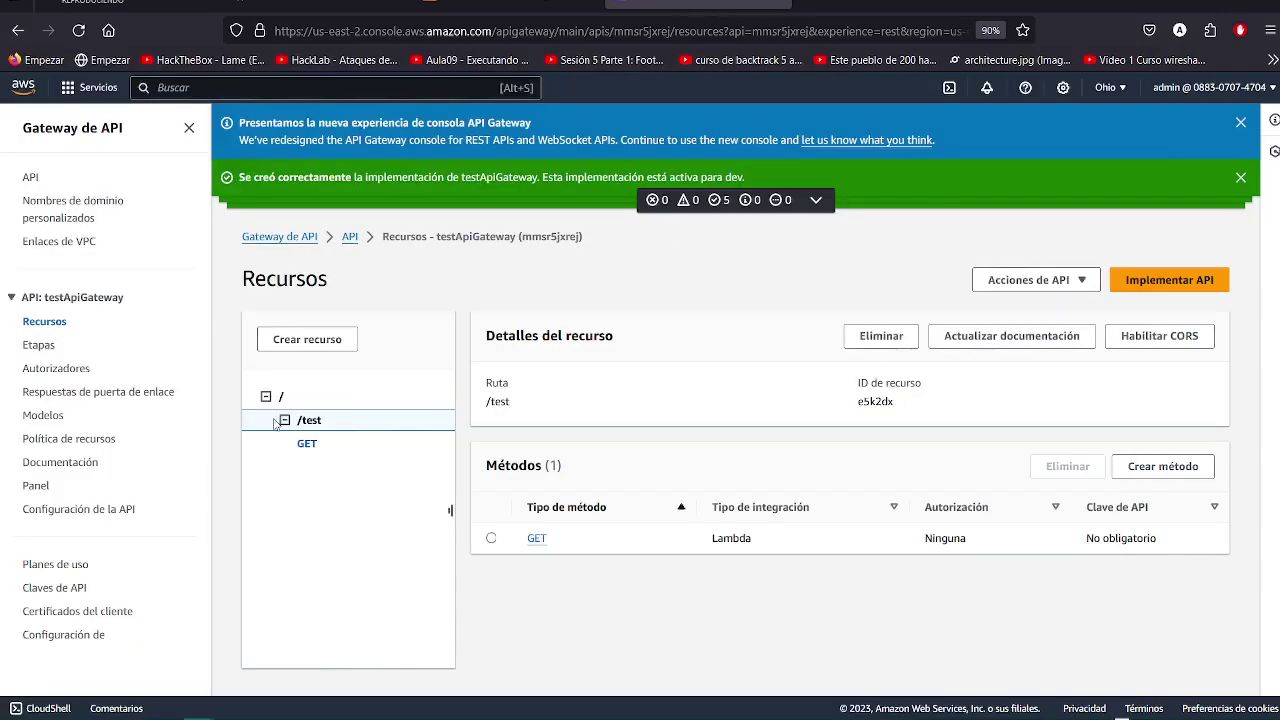
key(ctrl+Tab)
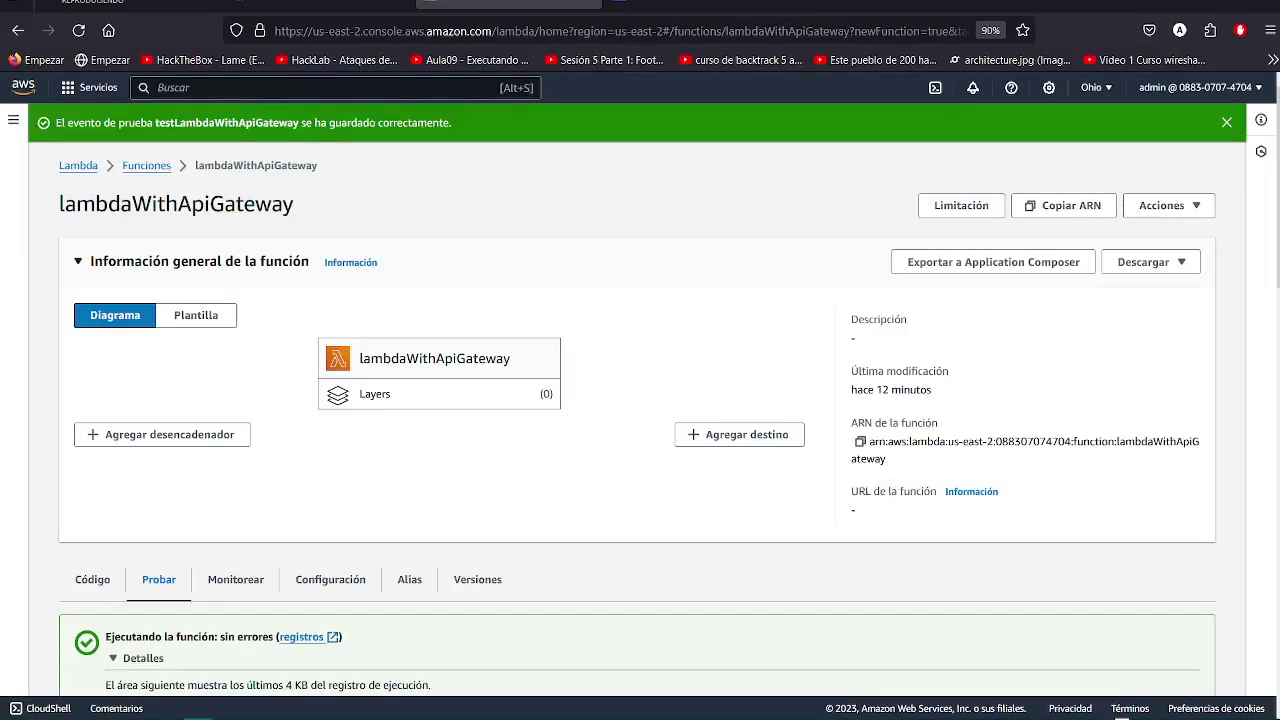
scroll(479, 340, down, 1)
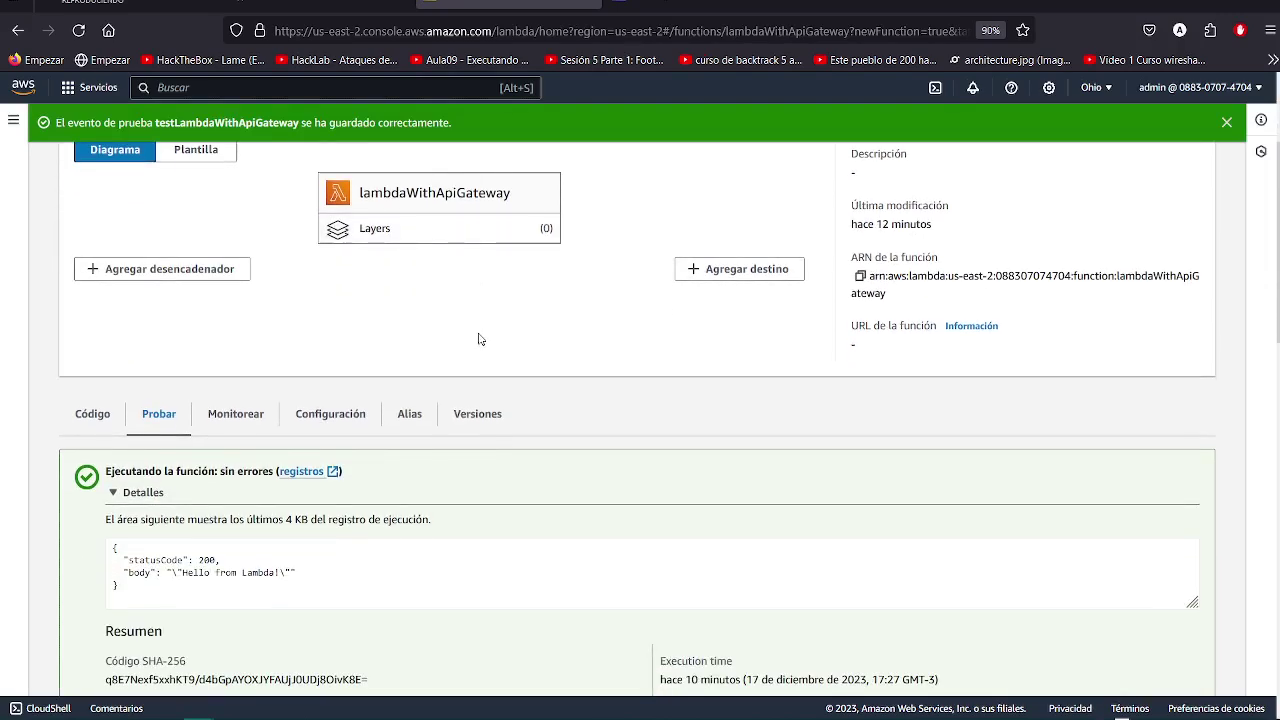
scroll(479, 340, up, 2)
key(ctrl+Tab)
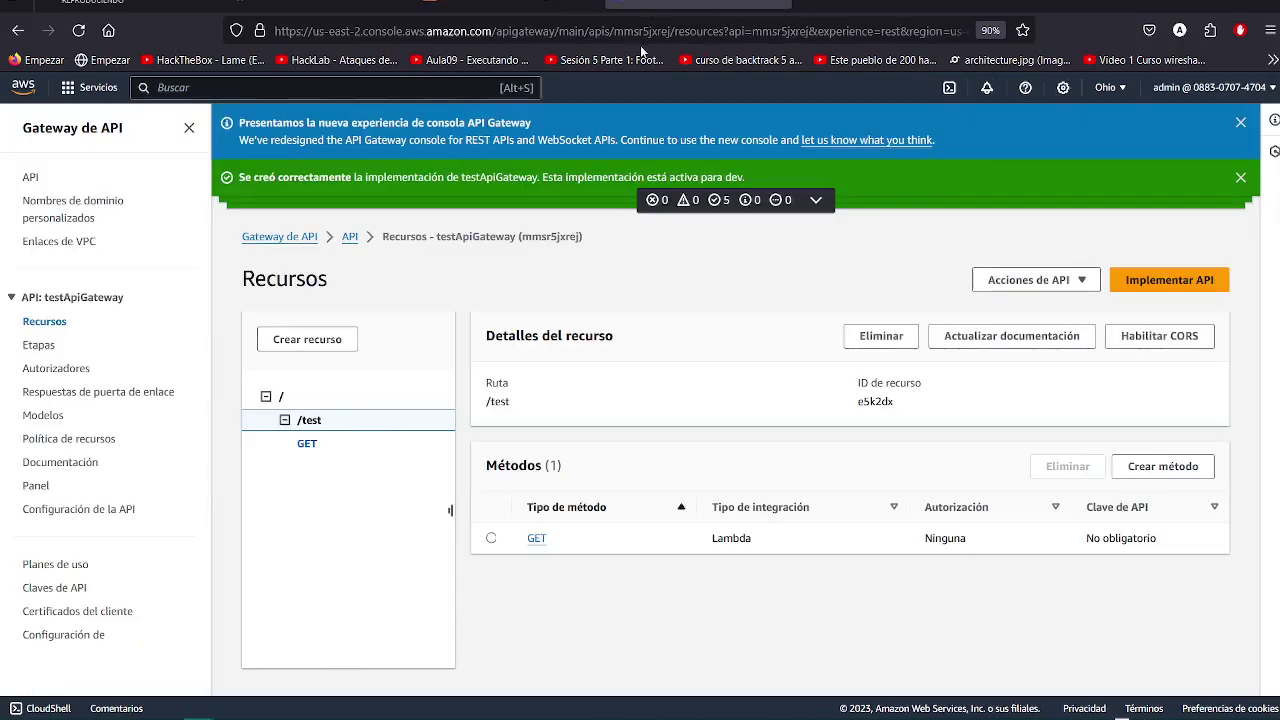
click(281, 402)
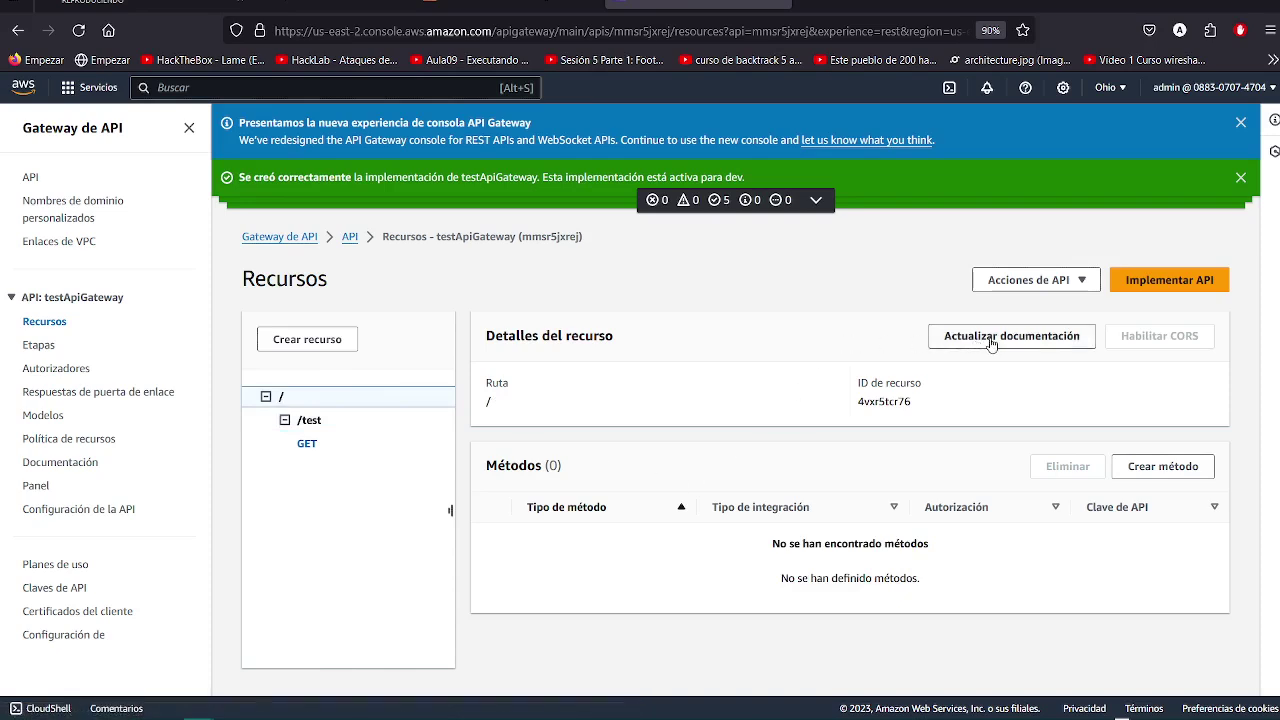
click(307, 421)
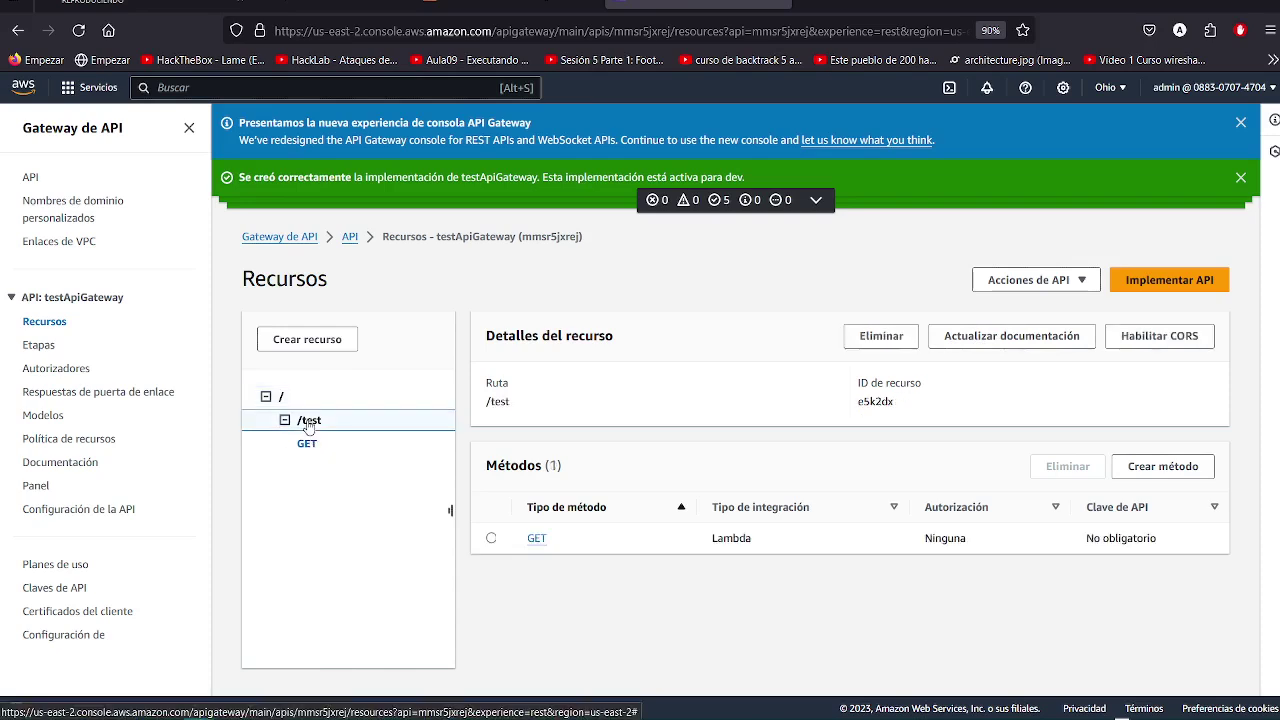
click(537, 539)
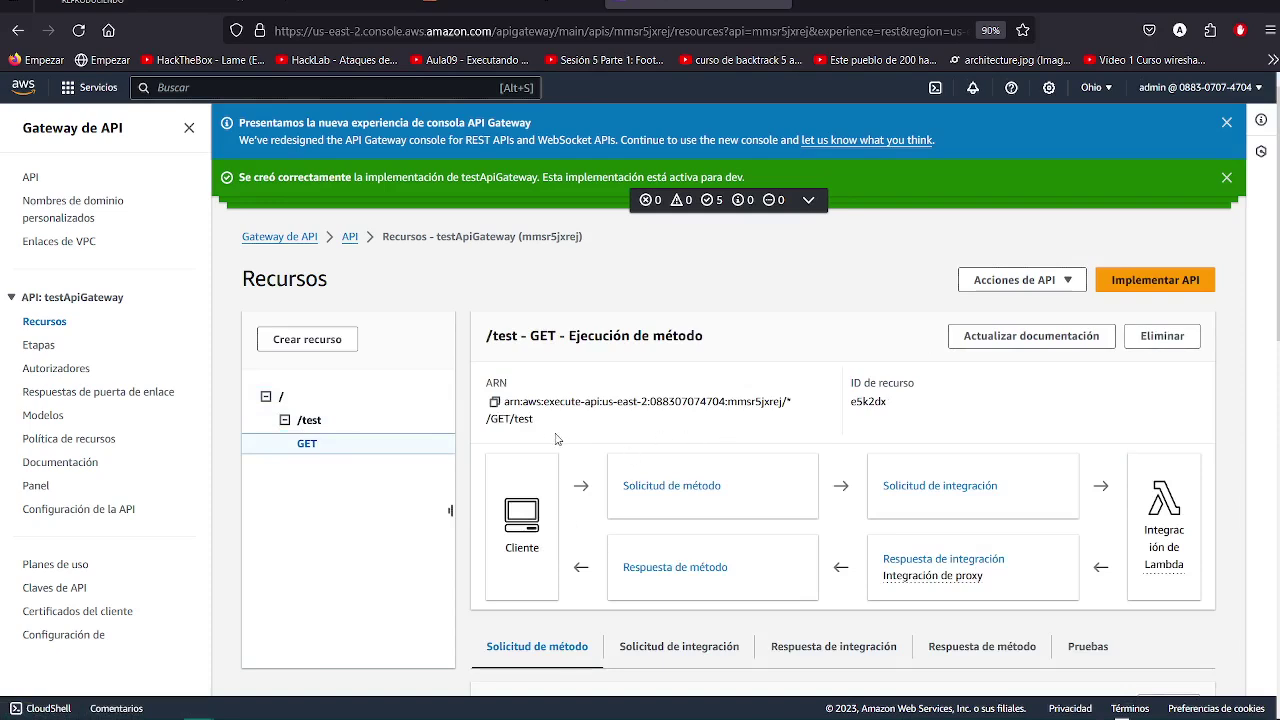
Try the GET method's copied ARN as the request URL in Postman, and undo the replacement
triple_click(508, 410)
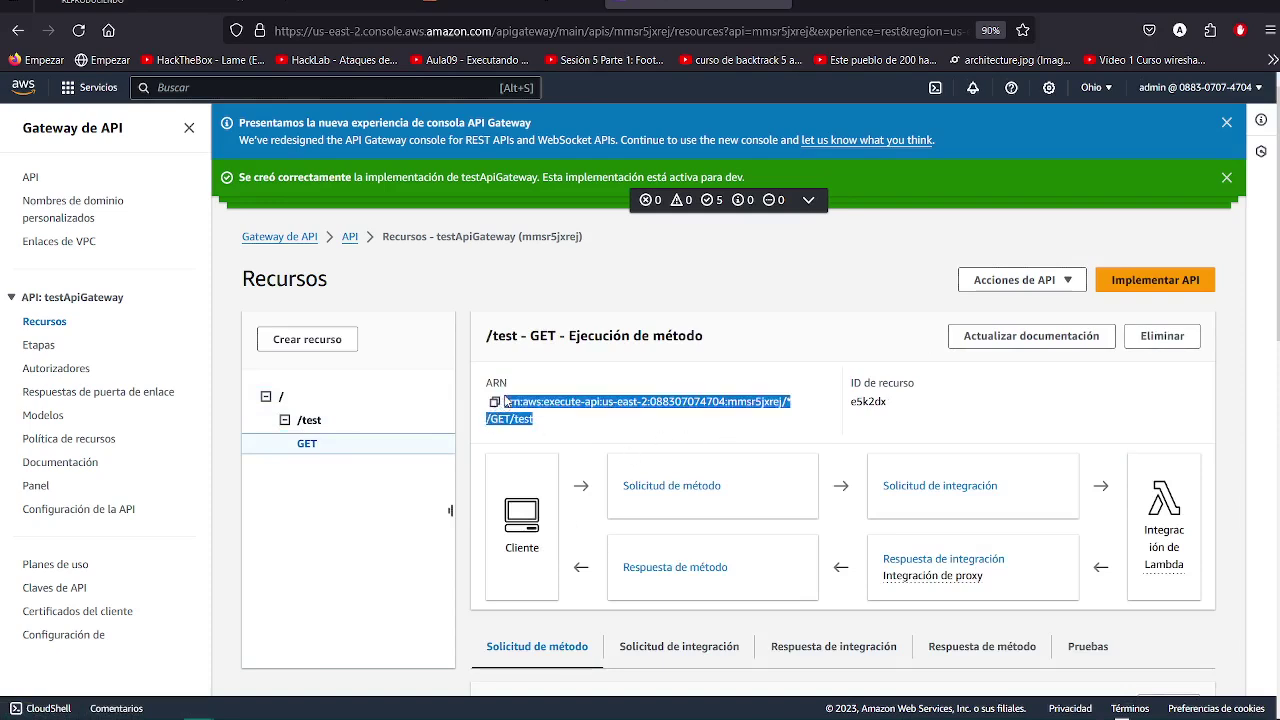
click(494, 402)
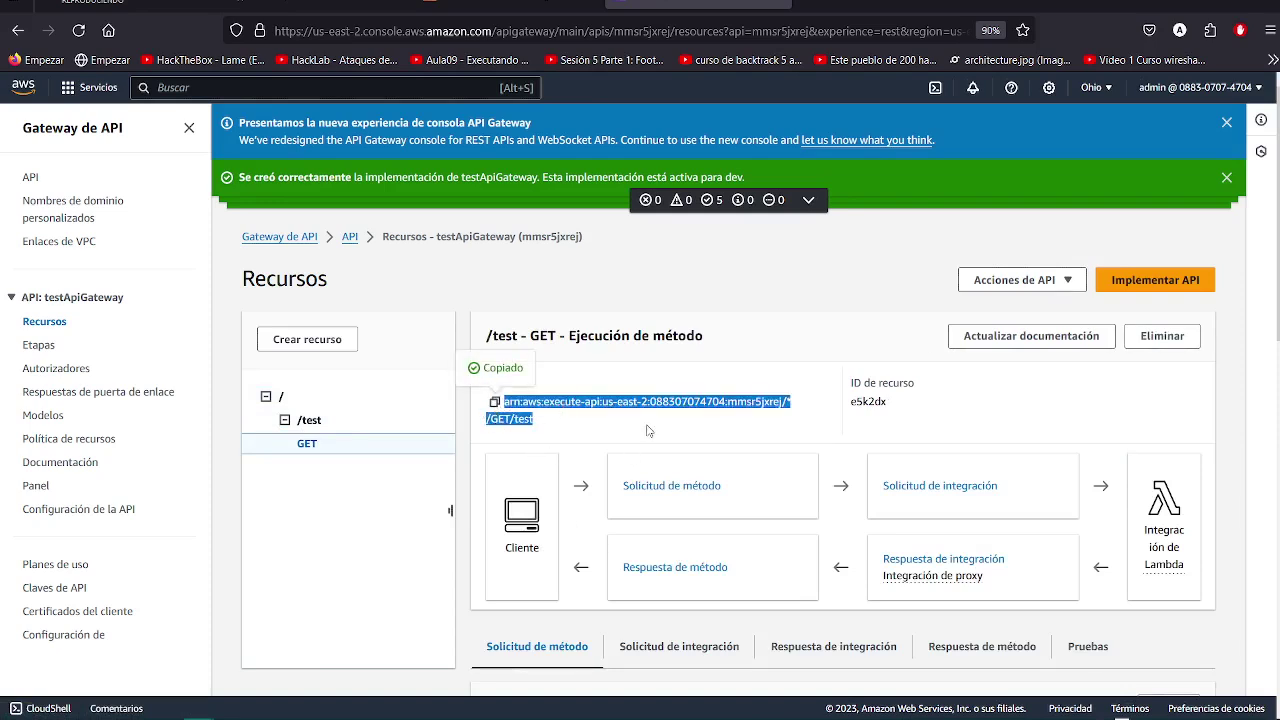
key(alt+Tab)
click(724, 173)
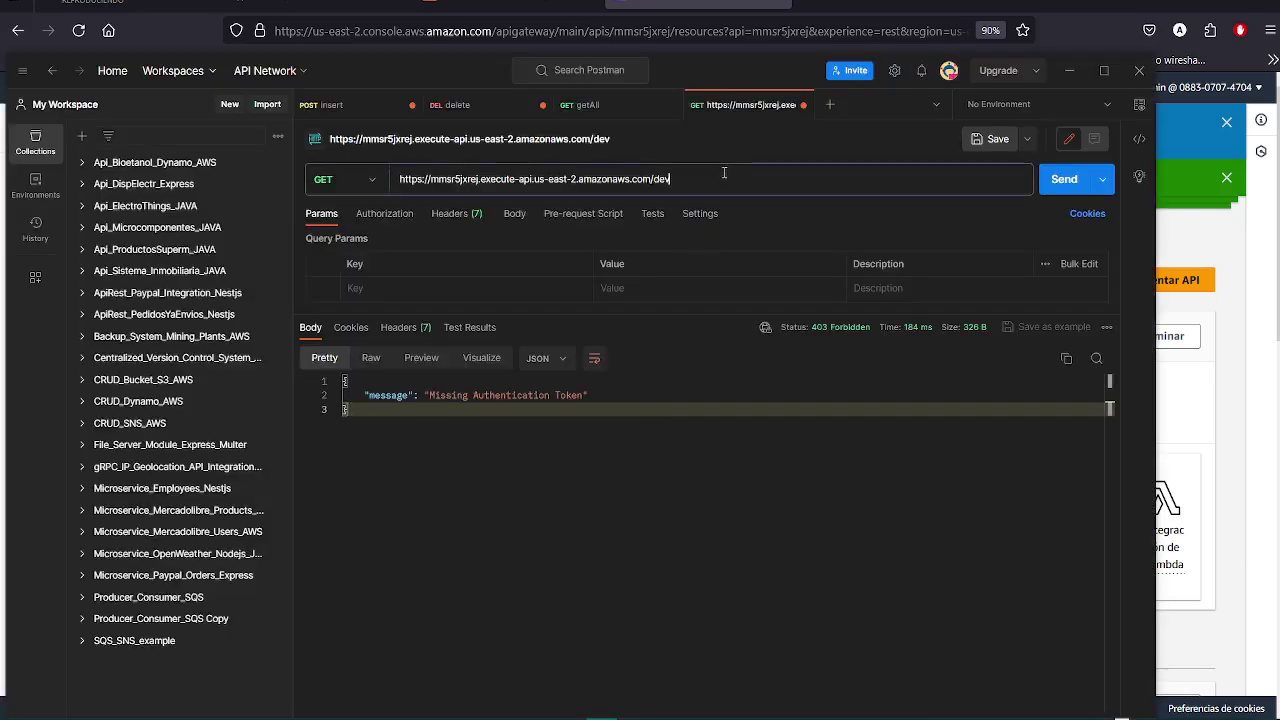
key(ctrl+a)
key(ctrl+v)
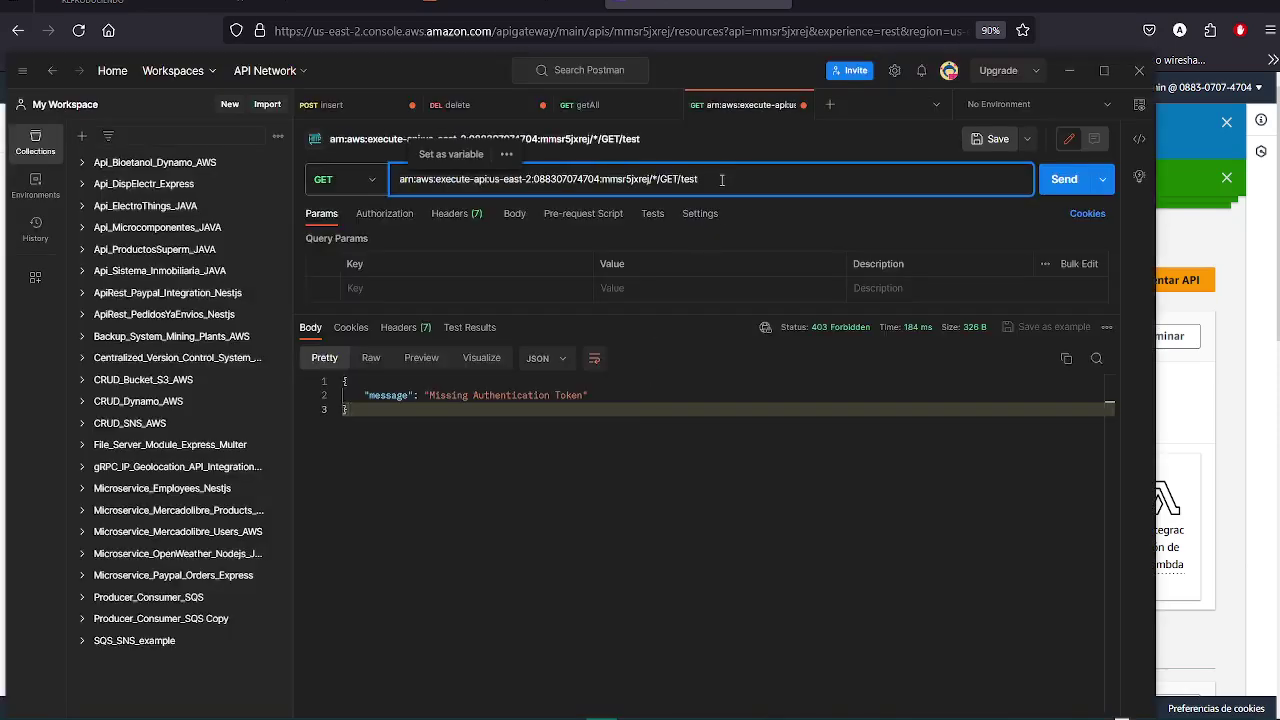
key(ctrl+z)
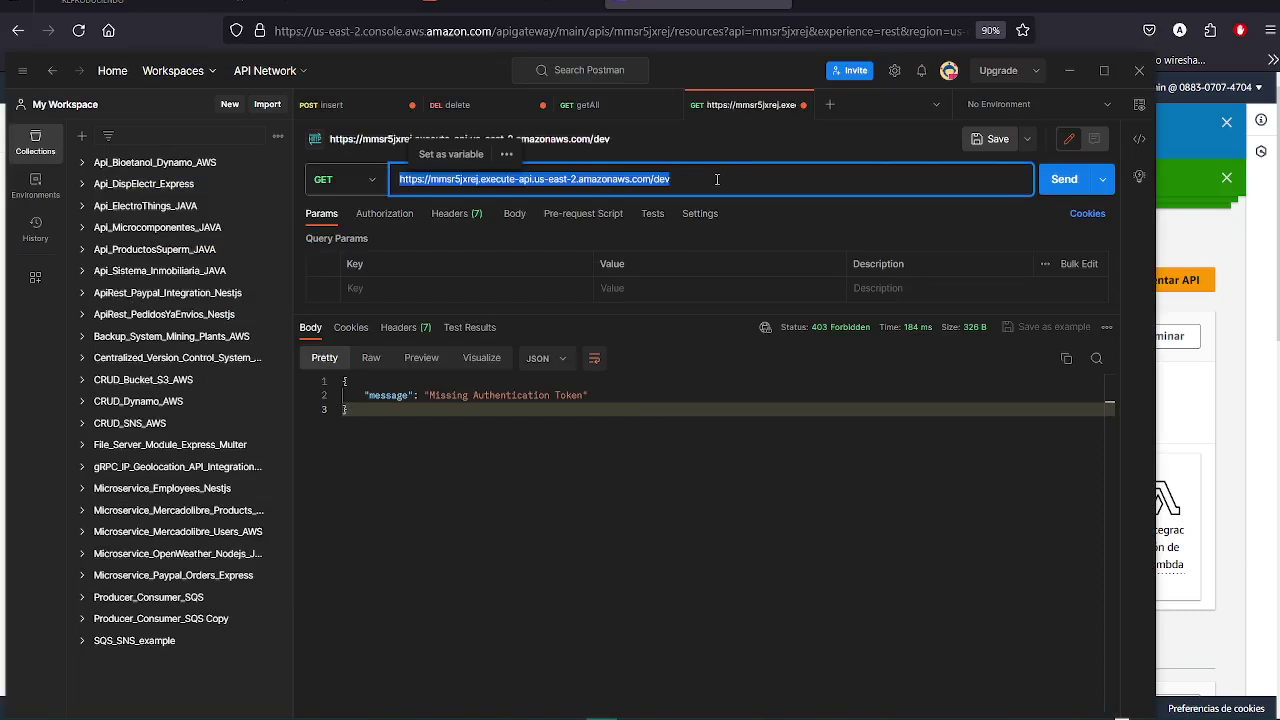
Append /test to the dev stage URL in the Postman request and send it
click(699, 180)
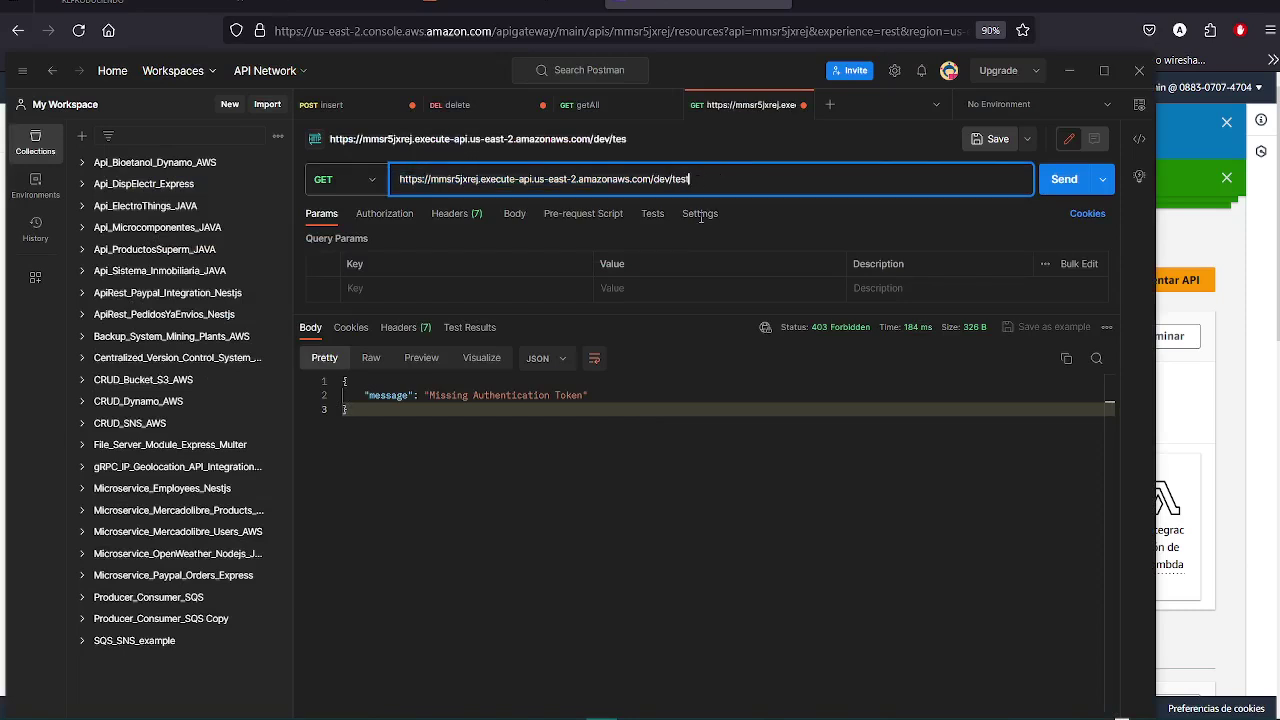
click(1062, 180)
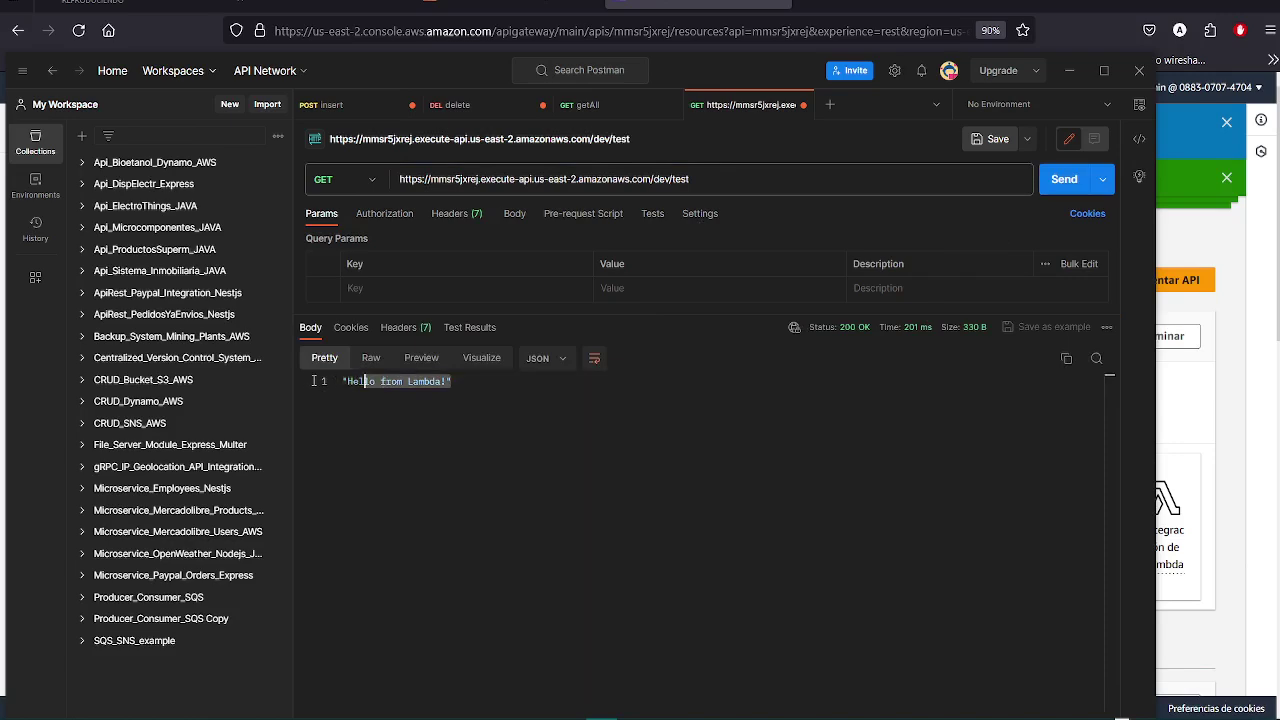
Switch back to the browser and view the lambdaWithApiGateway function page
key(alt+Tab)
key(ctrl+Tab)
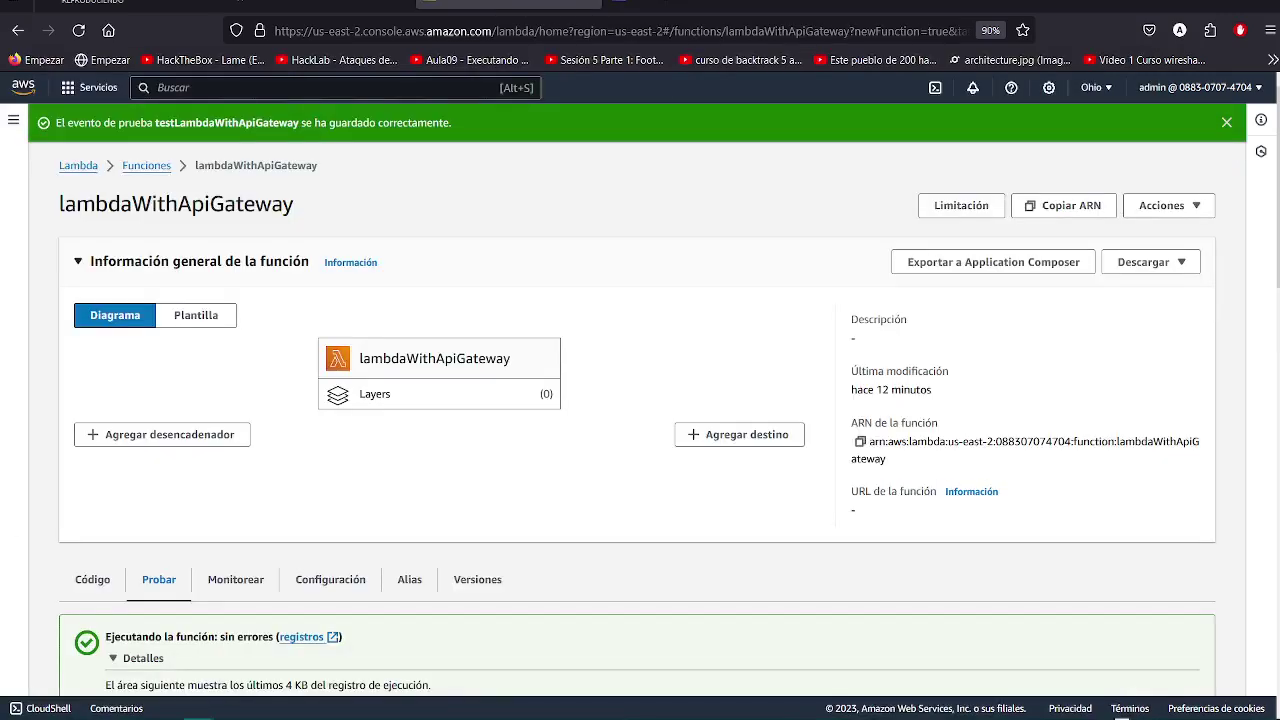
key(XF86AudioPlay)
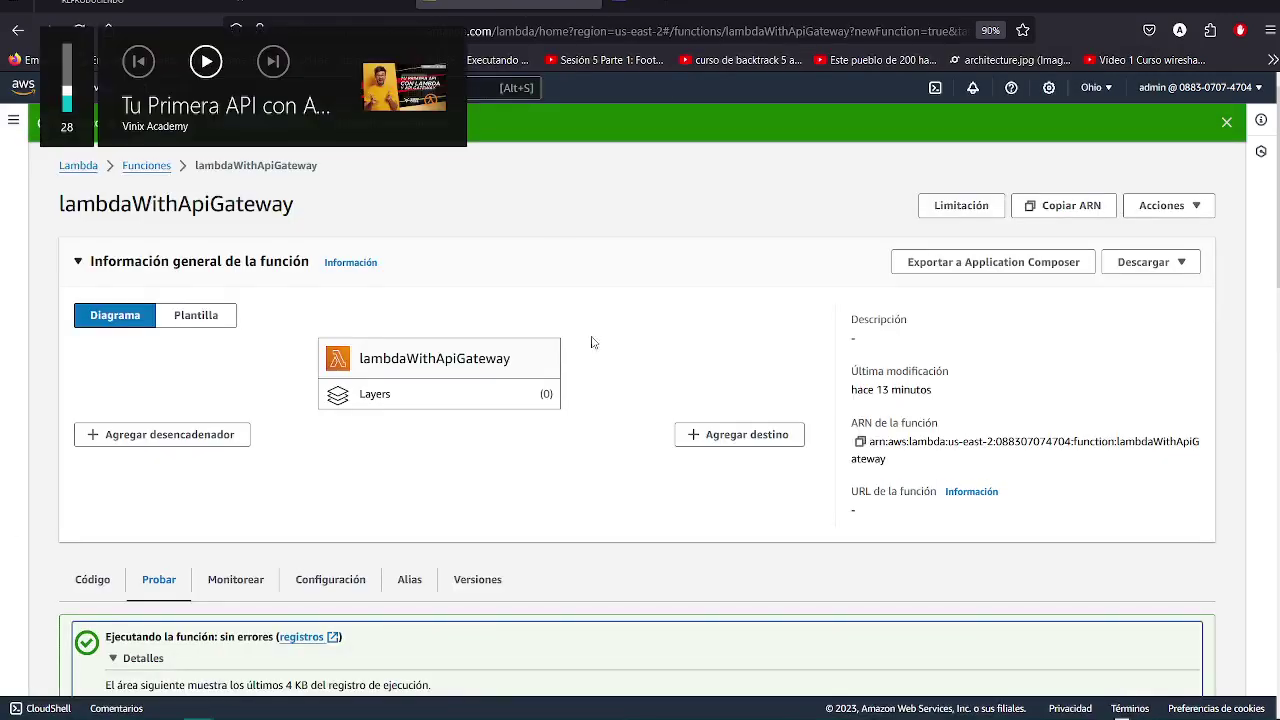
Switch to Postman and copy the full URL of the GET request to the dev stage's /test resource
scroll(606, 437, down, 5)
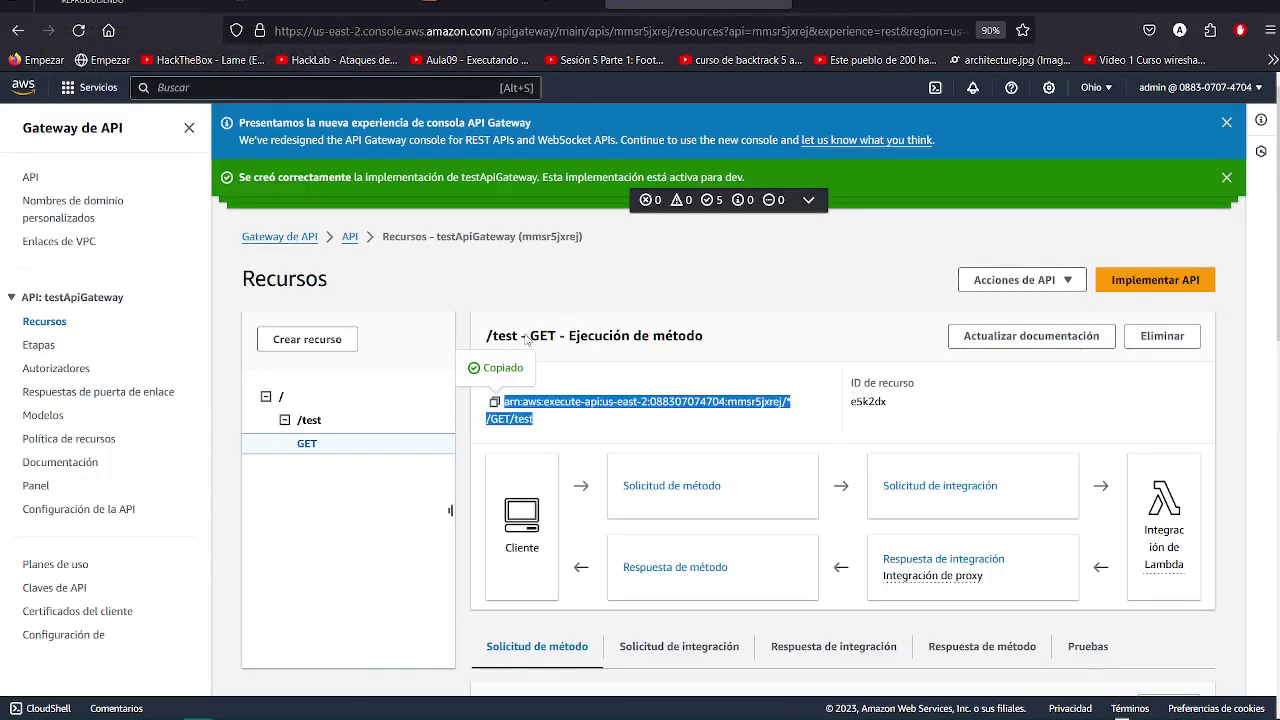
key(alt+Tab)
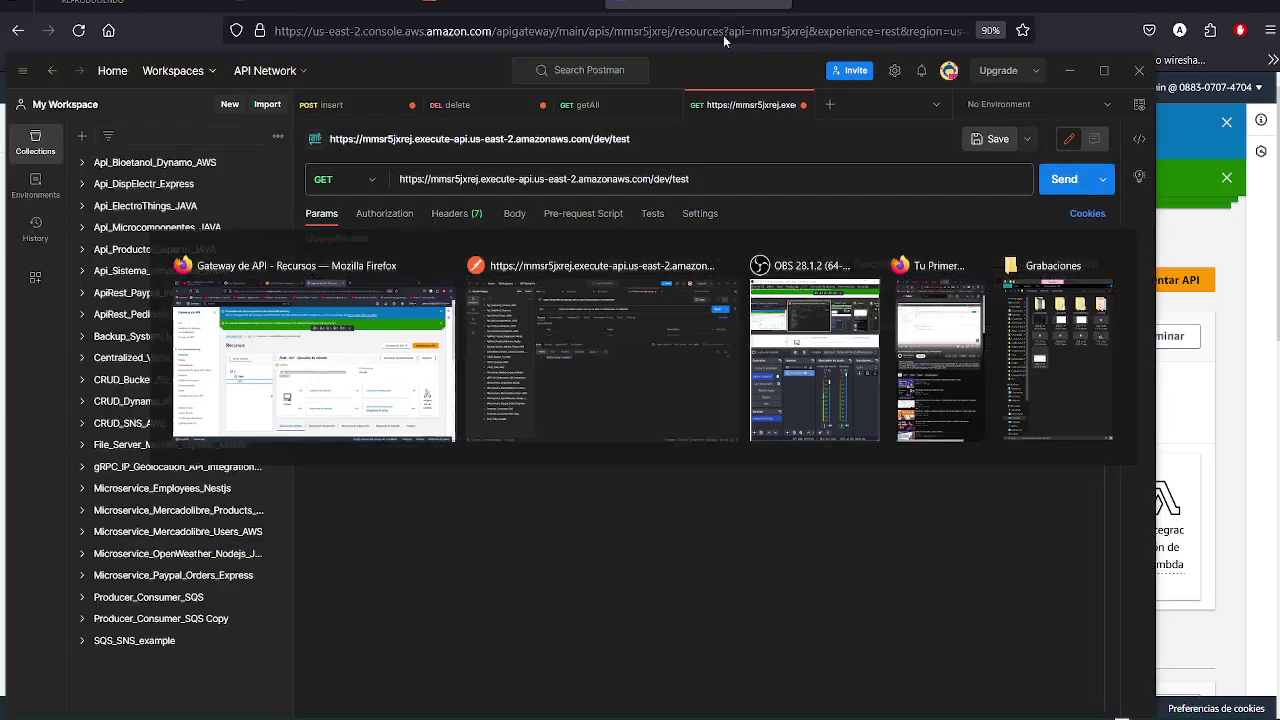
click(676, 180)
key(ctrl+a)
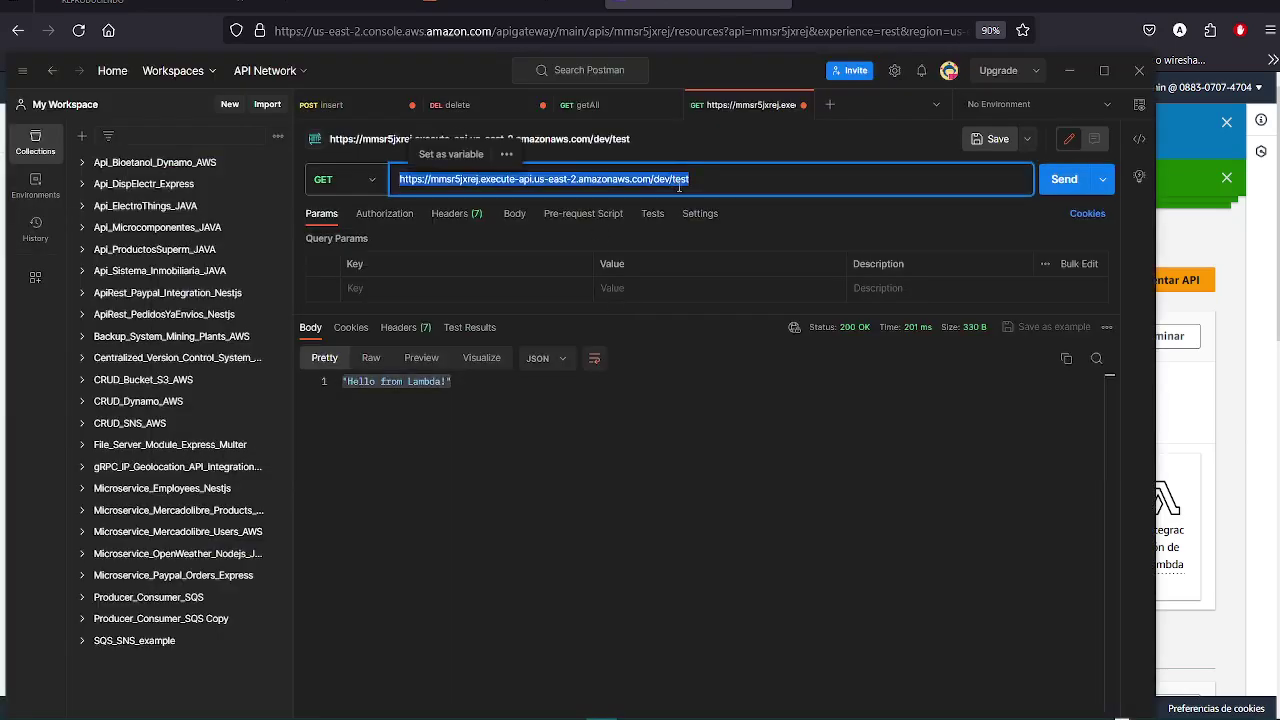
click(805, 8)
click(751, 33)
key(ctrl+v)
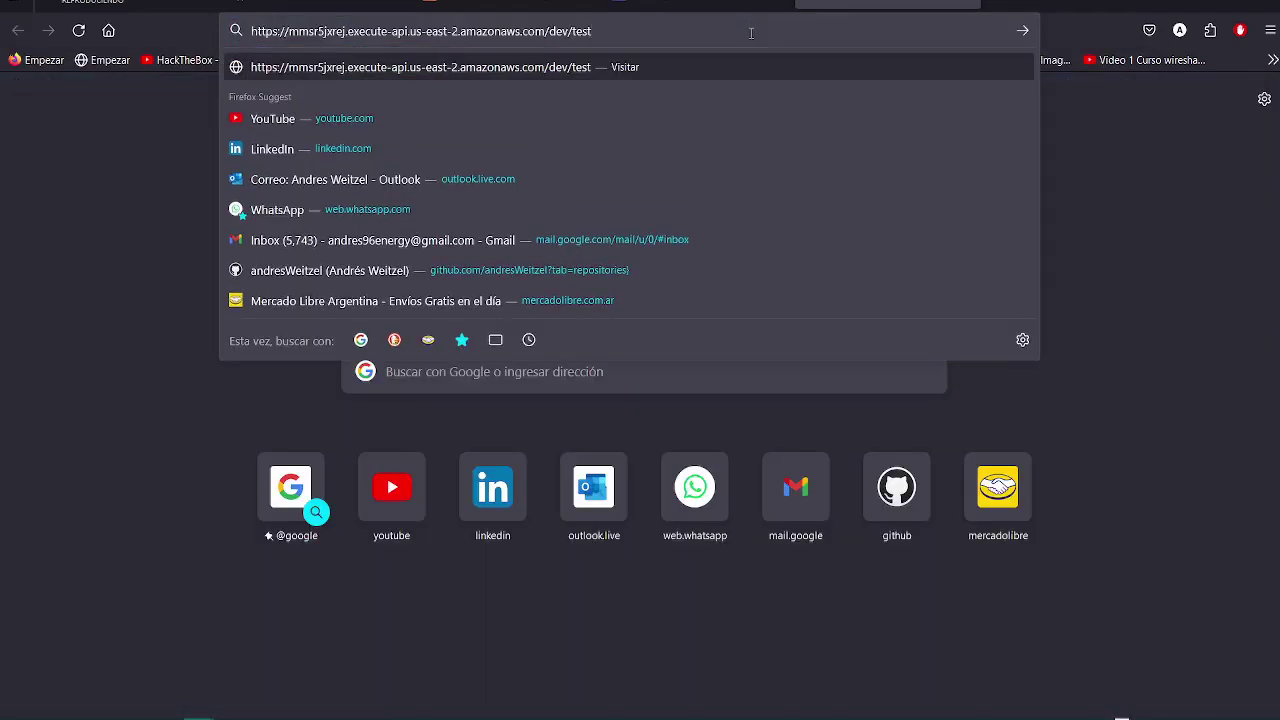
key(Return)
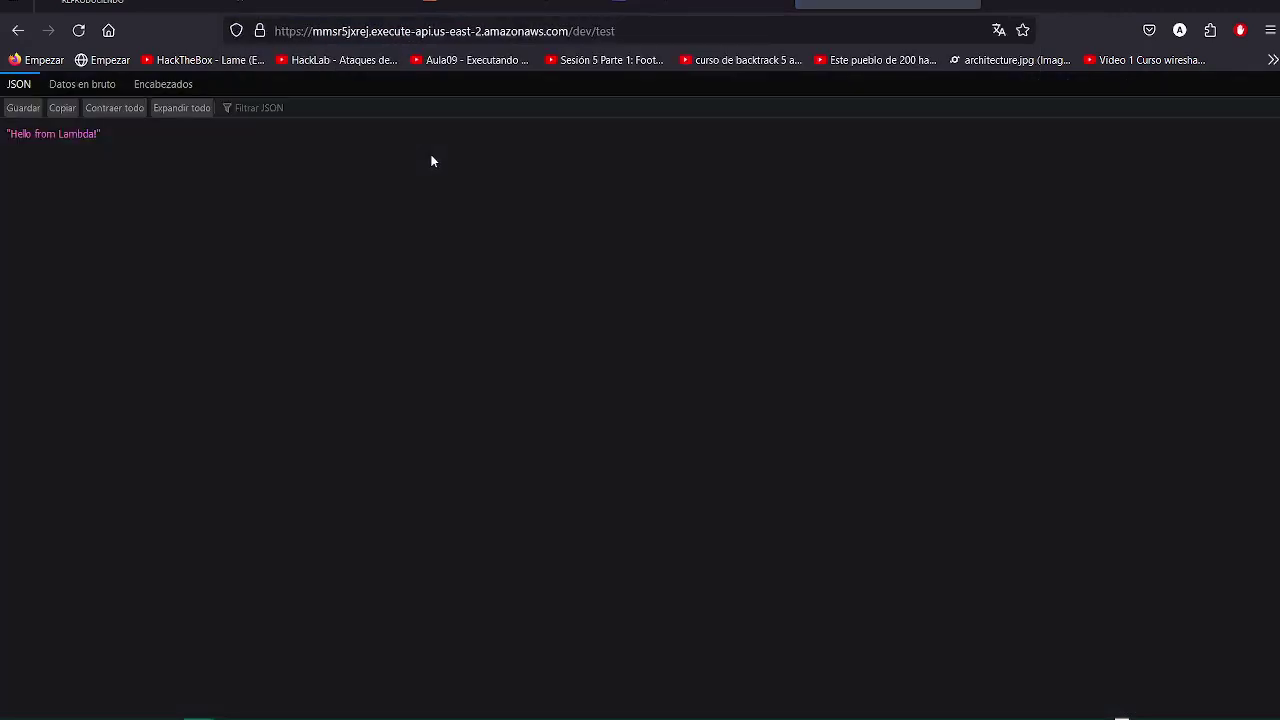
drag(126, 140, 6, 136)
key(ctrl+plus)
key(ctrl+plus)
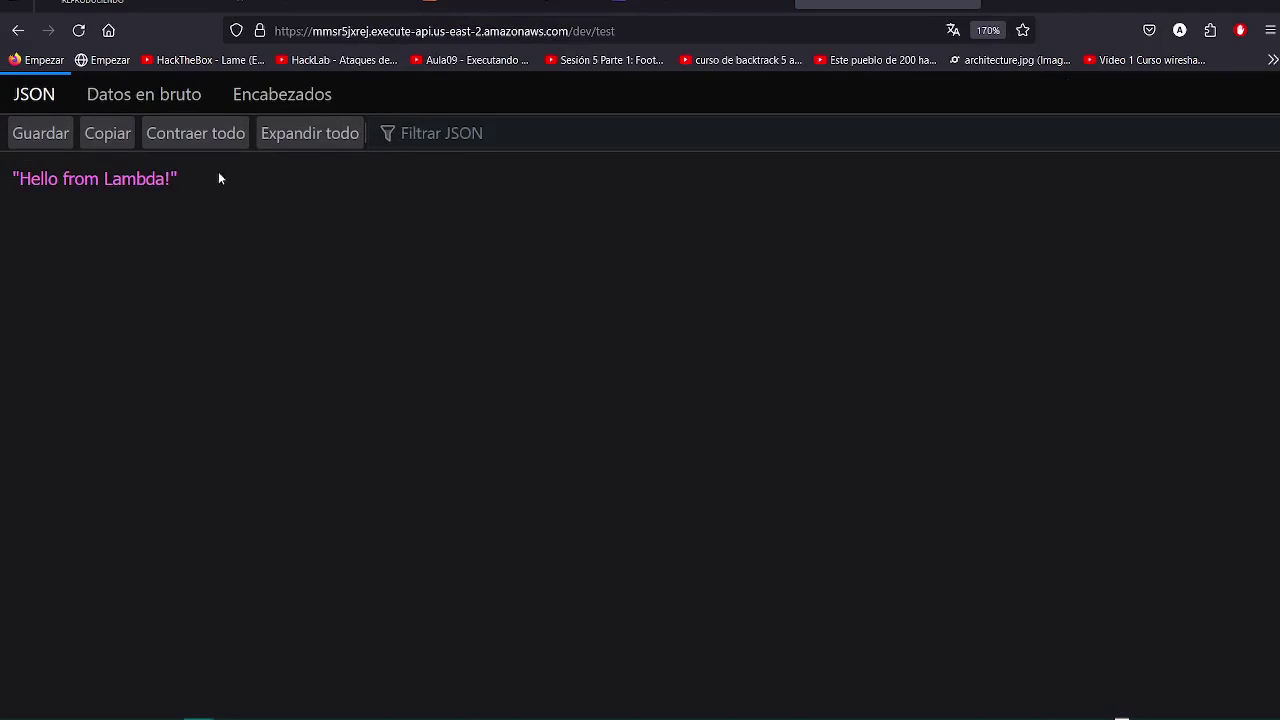